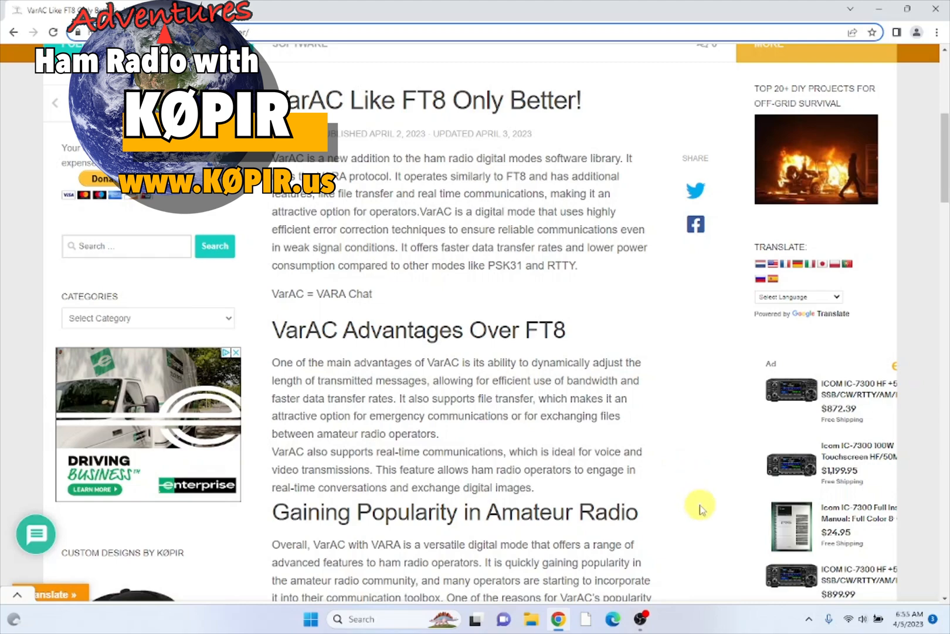
- Scroll the VarAC article down to its Source links, including Prerequisite VARA-HF 4.7.2
scroll(701, 508, down, 1)
scroll(701, 508, down, 5)
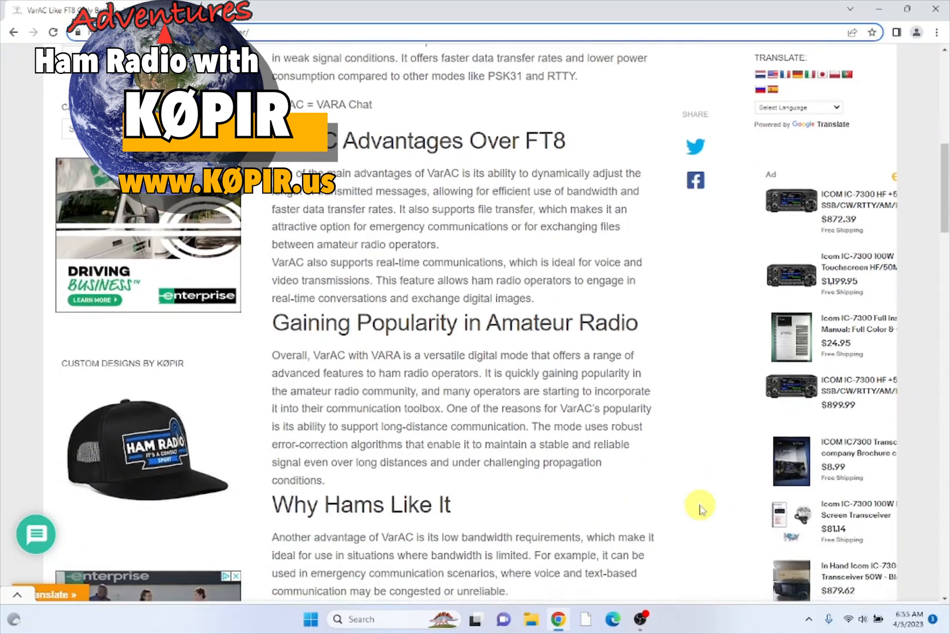
scroll(700, 508, down, 4)
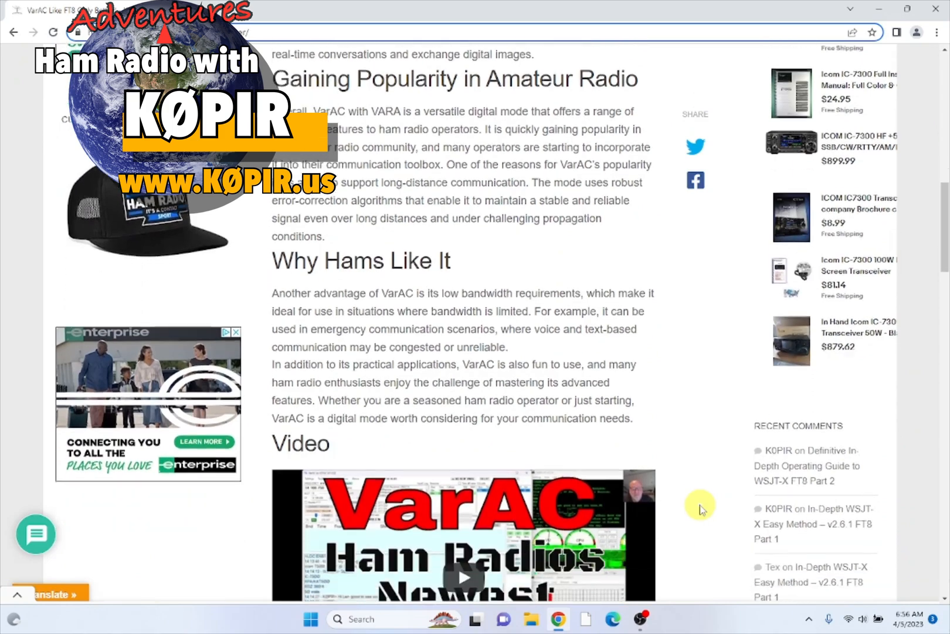
scroll(700, 508, down, 2)
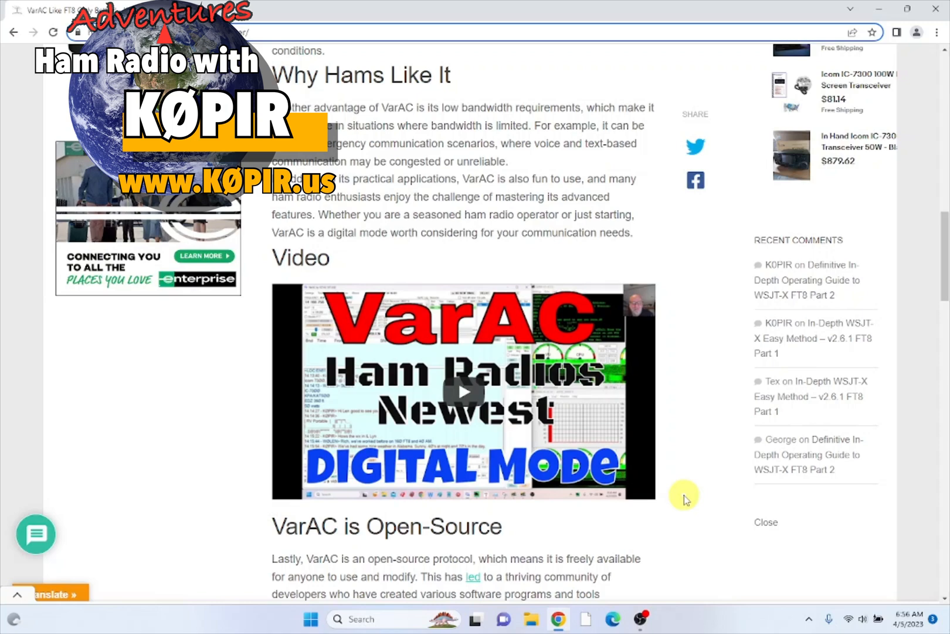
scroll(684, 495, down, 3)
scroll(684, 495, down, 1)
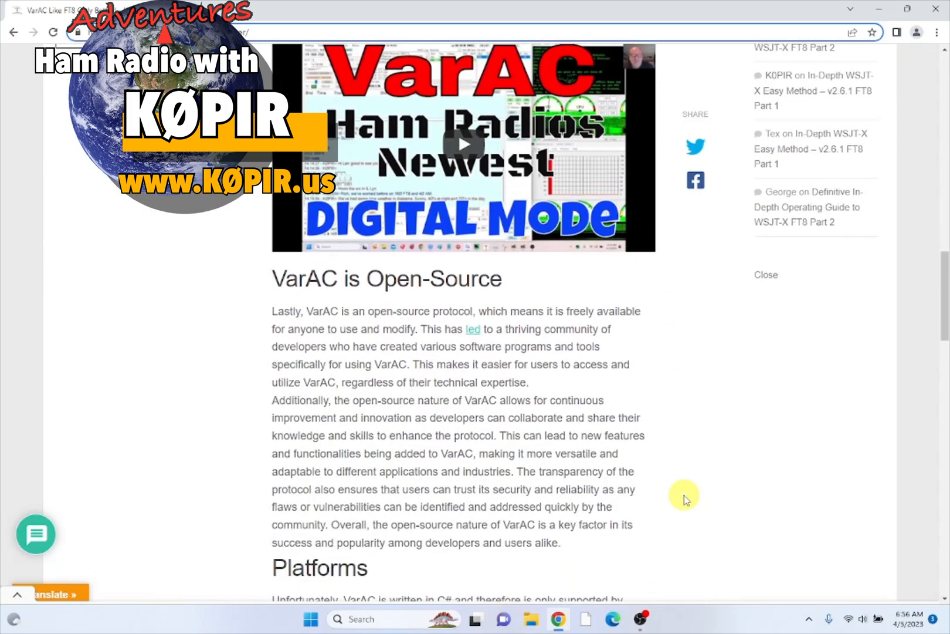
scroll(684, 495, down, 1)
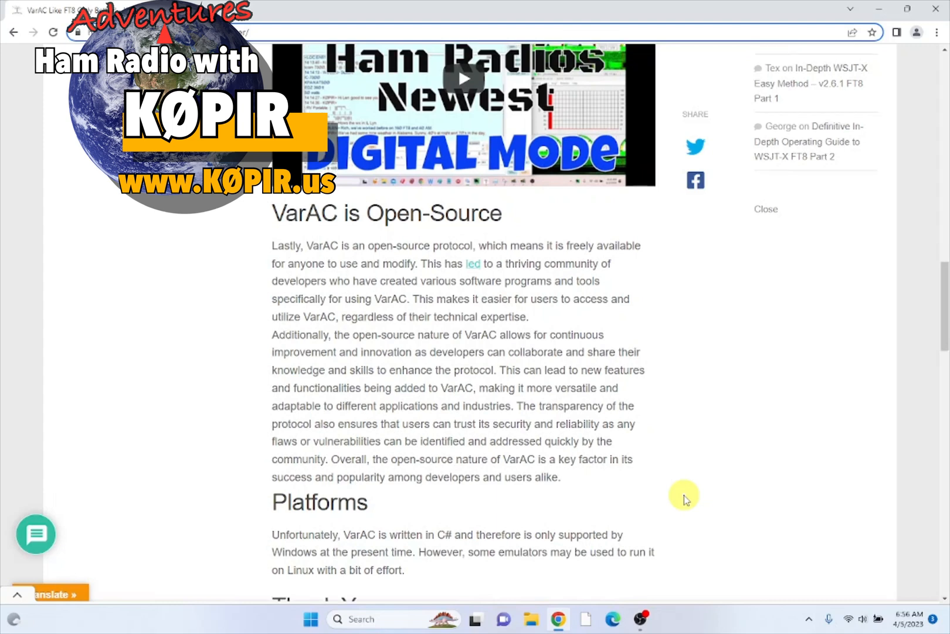
scroll(684, 496, down, 1)
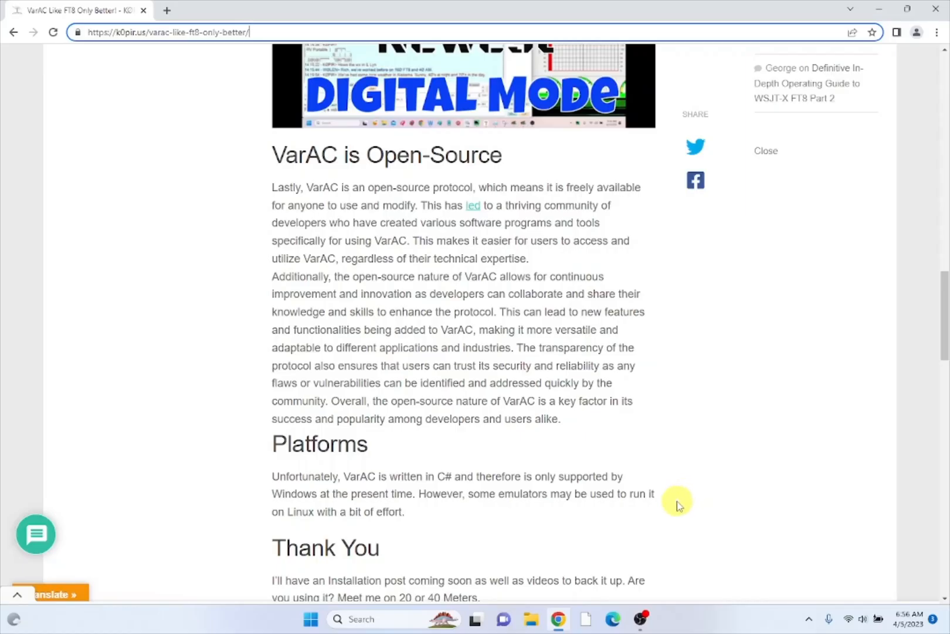
scroll(679, 503, down, 4)
scroll(677, 502, down, 2)
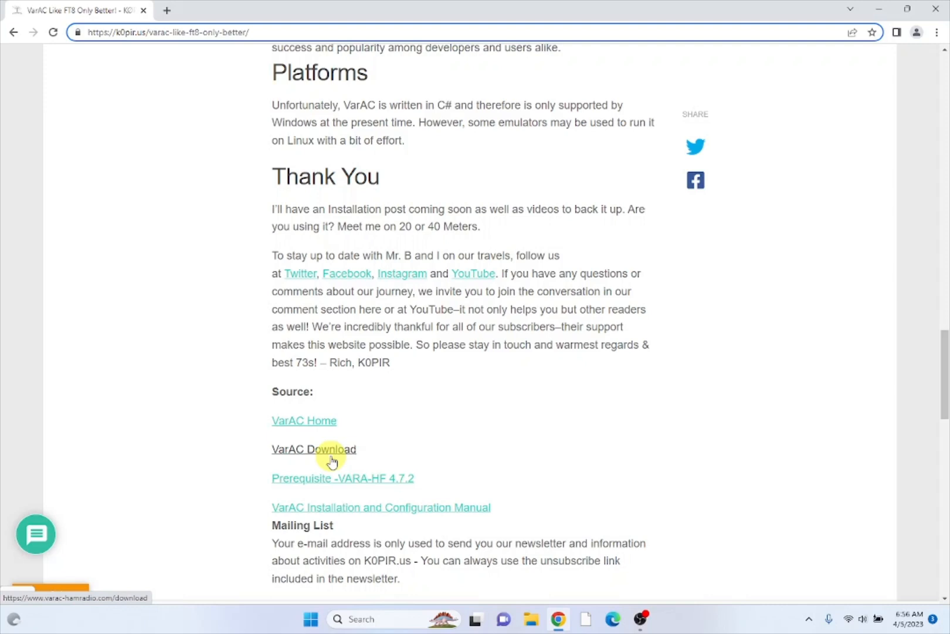
- Follow the Prerequisite VARA-HF link to the EA5HVK site and choose VARA HF v4.7.6
click(372, 482)
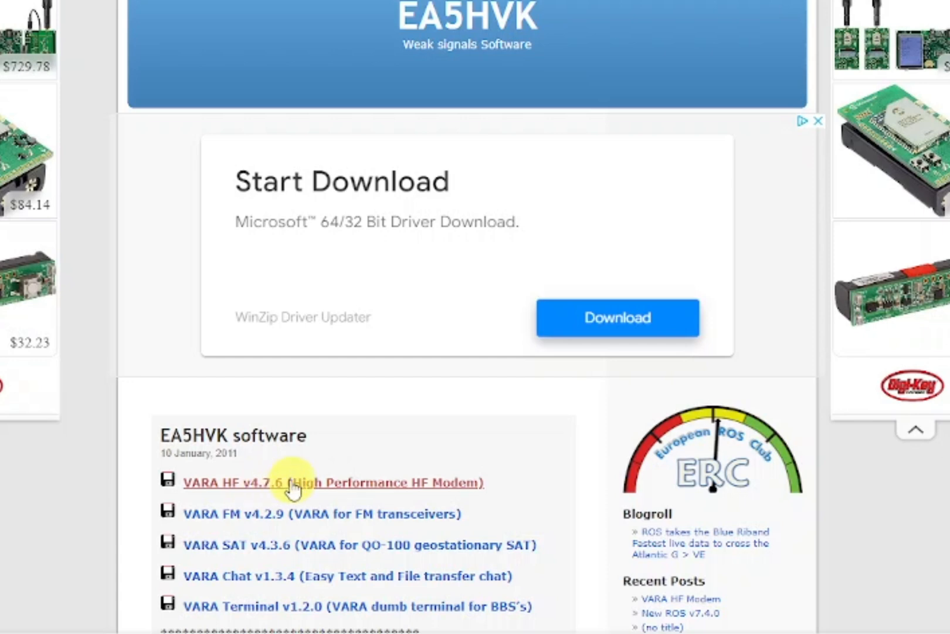
click(234, 484)
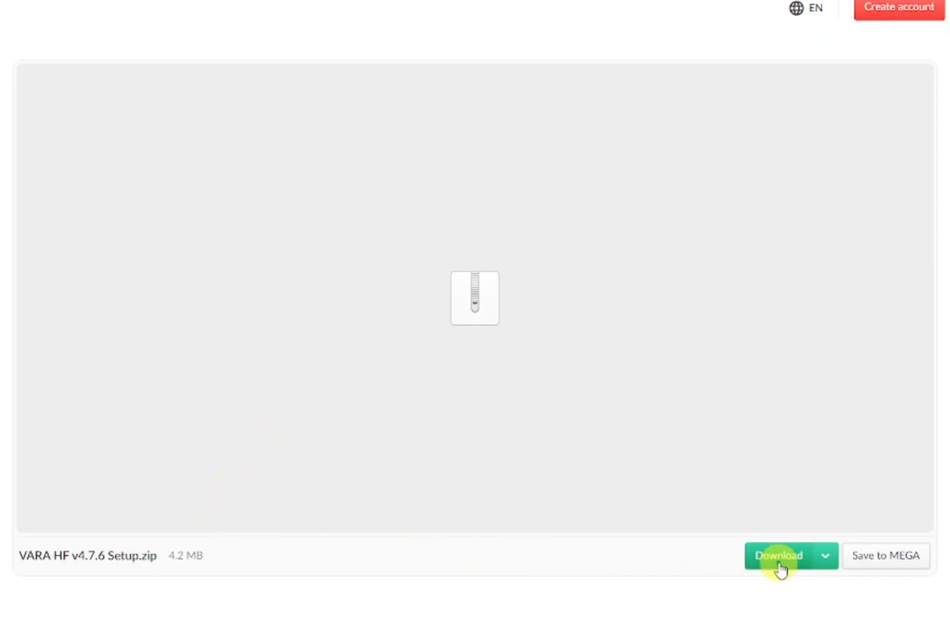
- Download VARA HF v4.7.6 Setup.zip from MEGA as a Standard Download
click(821, 564)
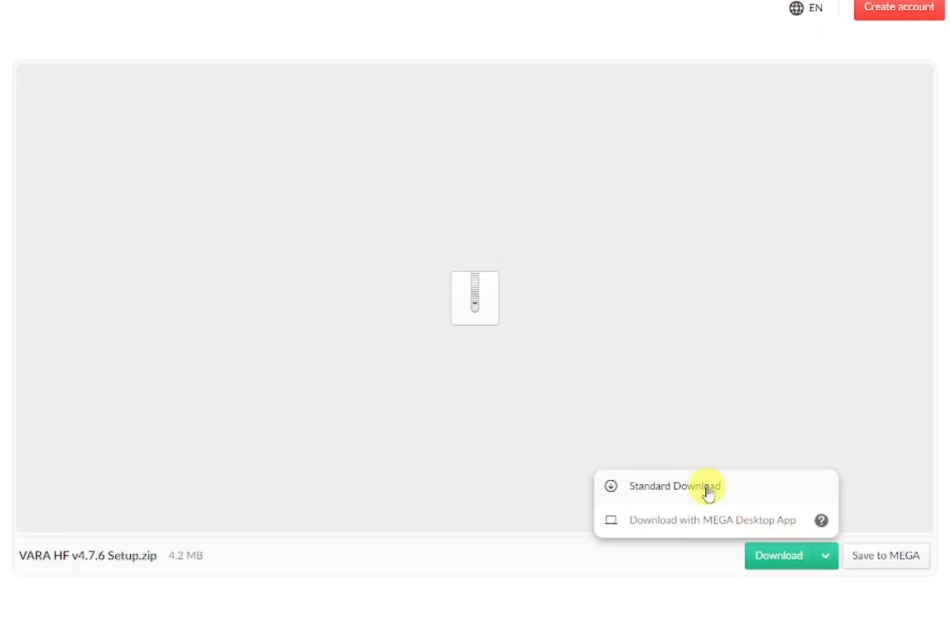
click(675, 486)
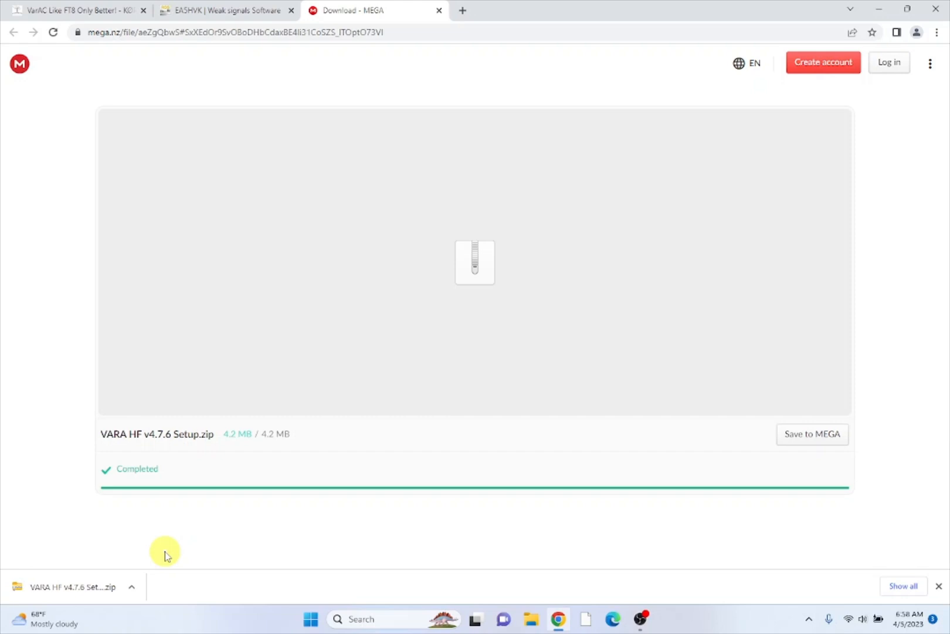
- Show the downloaded VARA HF v4.7.6 Setup zip in its folder and extract all its files
click(132, 588)
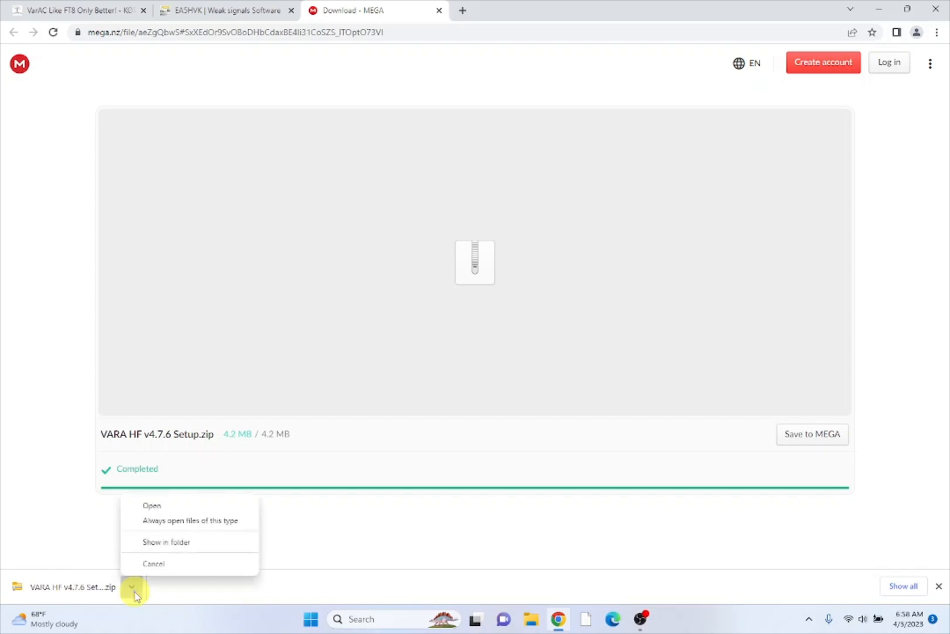
click(154, 542)
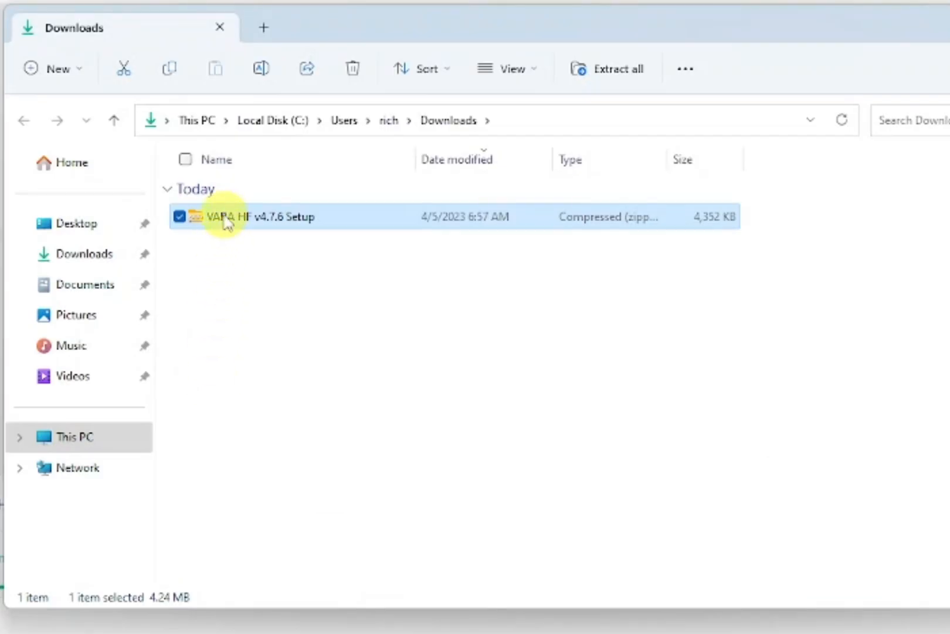
right_click(226, 223)
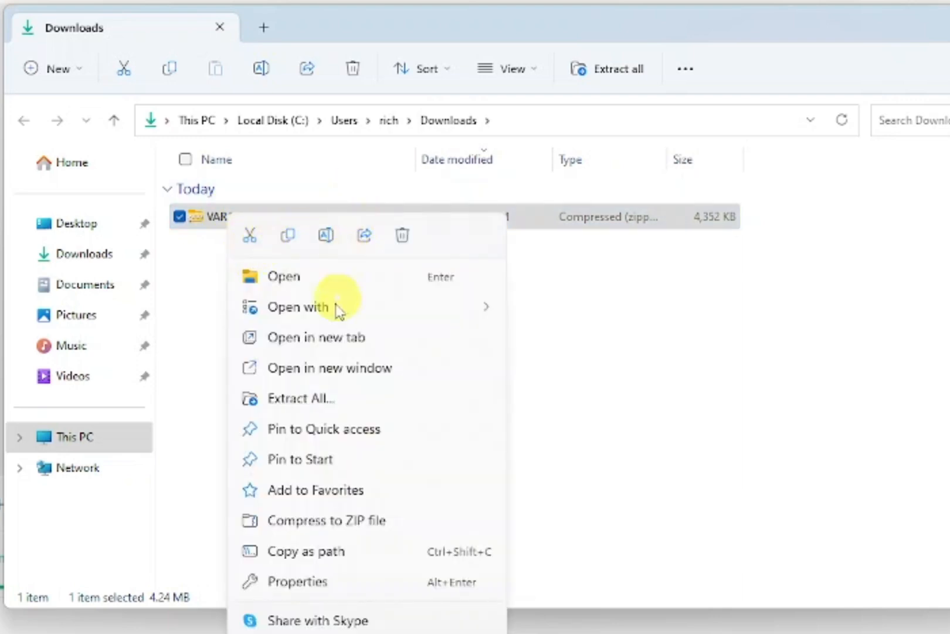
click(322, 400)
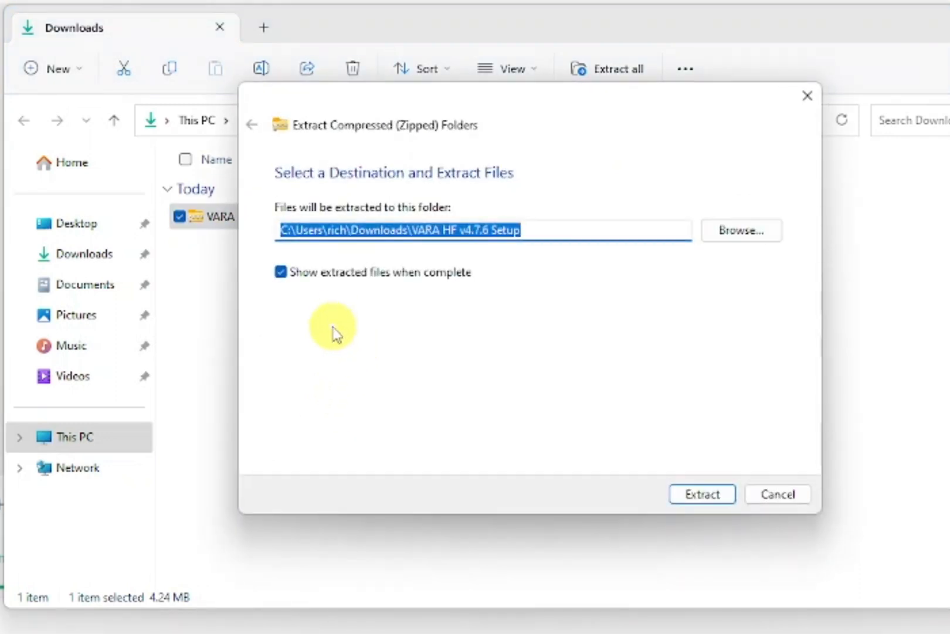
click(711, 497)
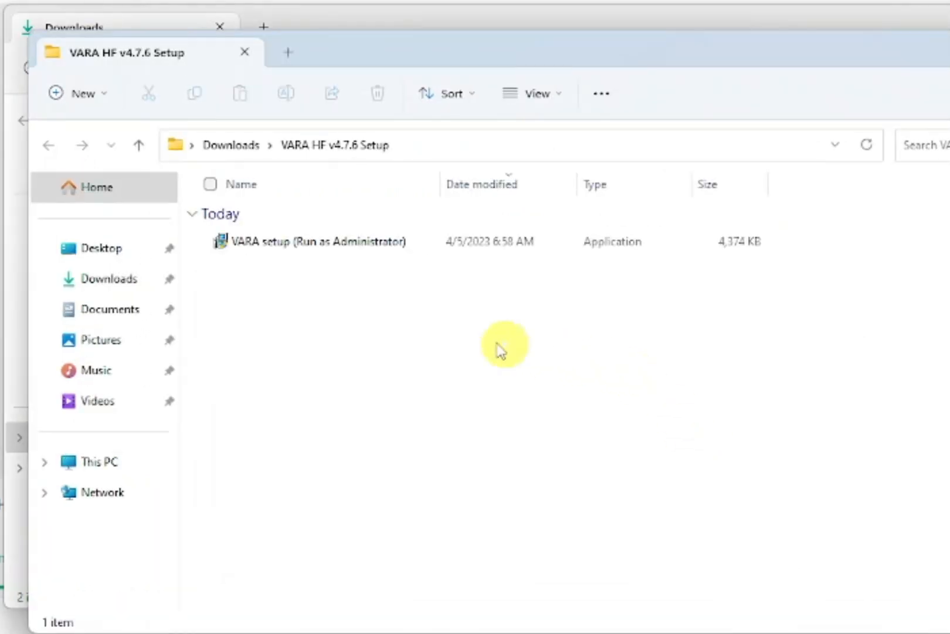
- Run VARA setup as administrator, letting it through SmartScreen with Run anyway
right_click(243, 257)
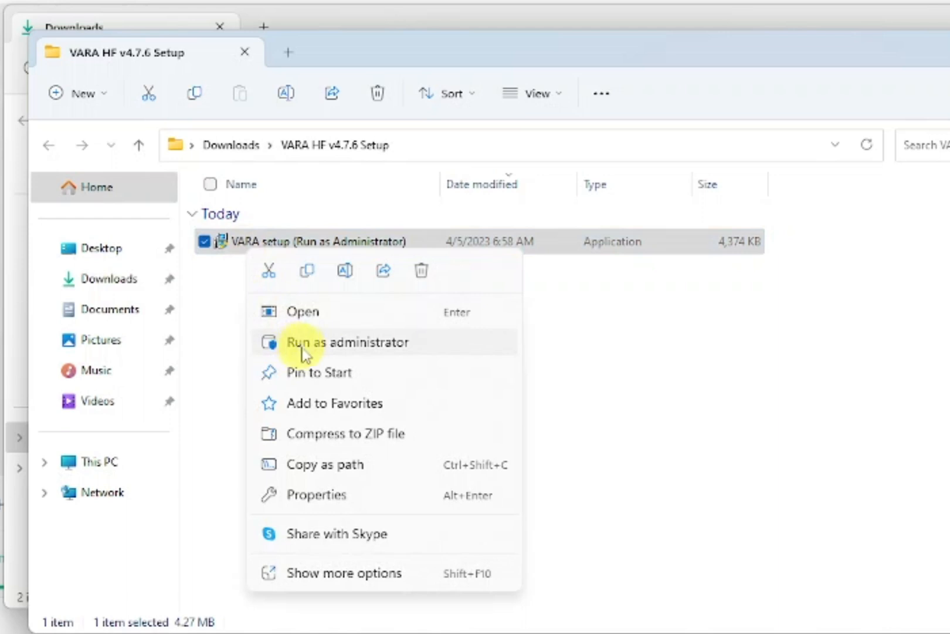
click(324, 352)
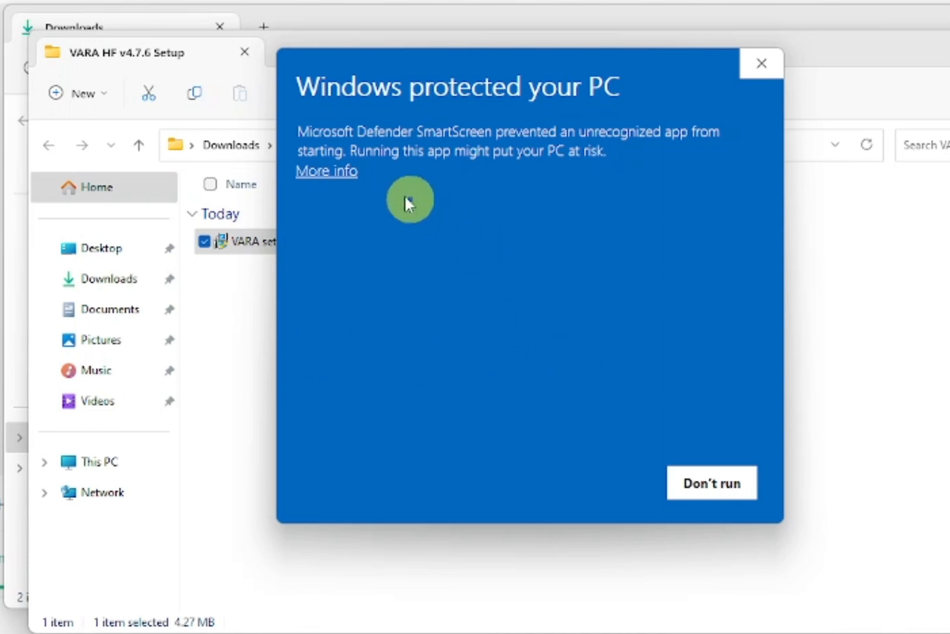
click(329, 172)
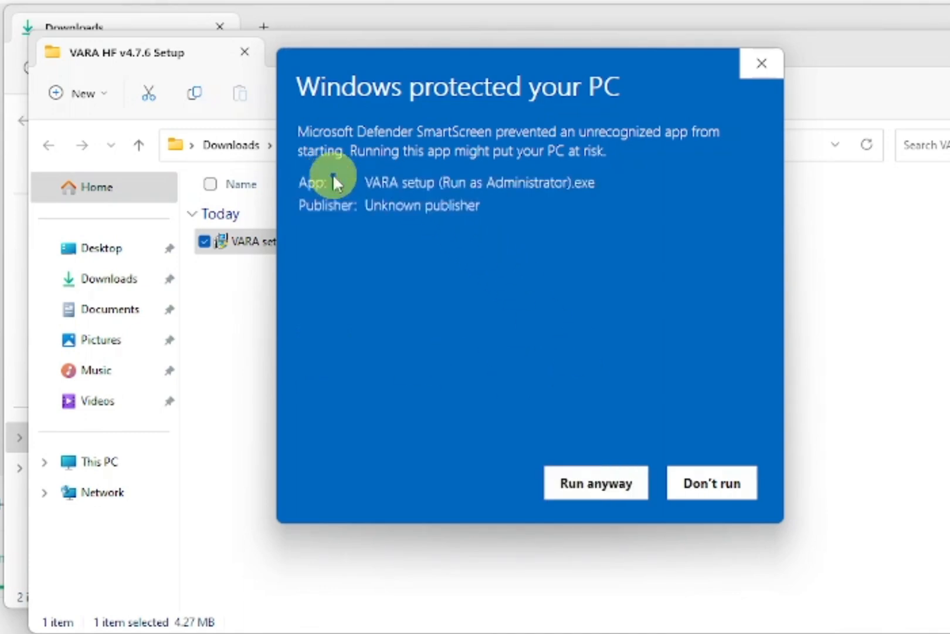
click(587, 488)
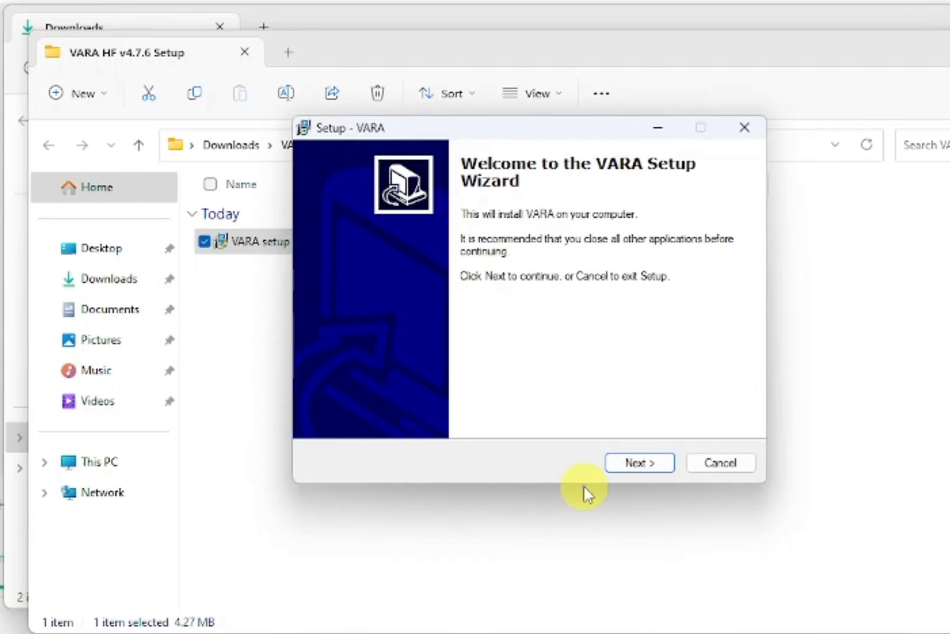
- Accept the VARA license and change the install folder to C:\VARA2
click(641, 464)
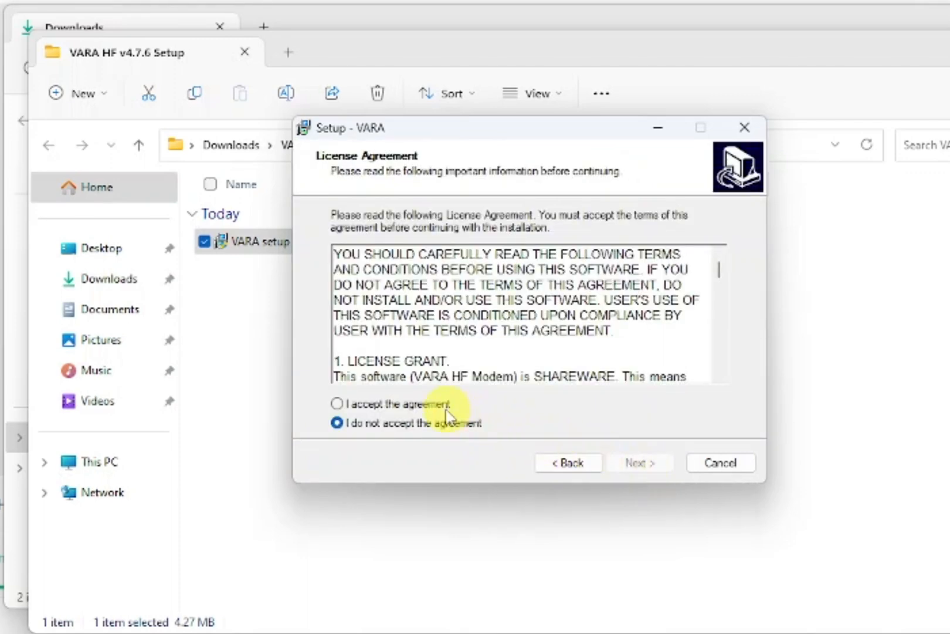
click(396, 405)
click(621, 469)
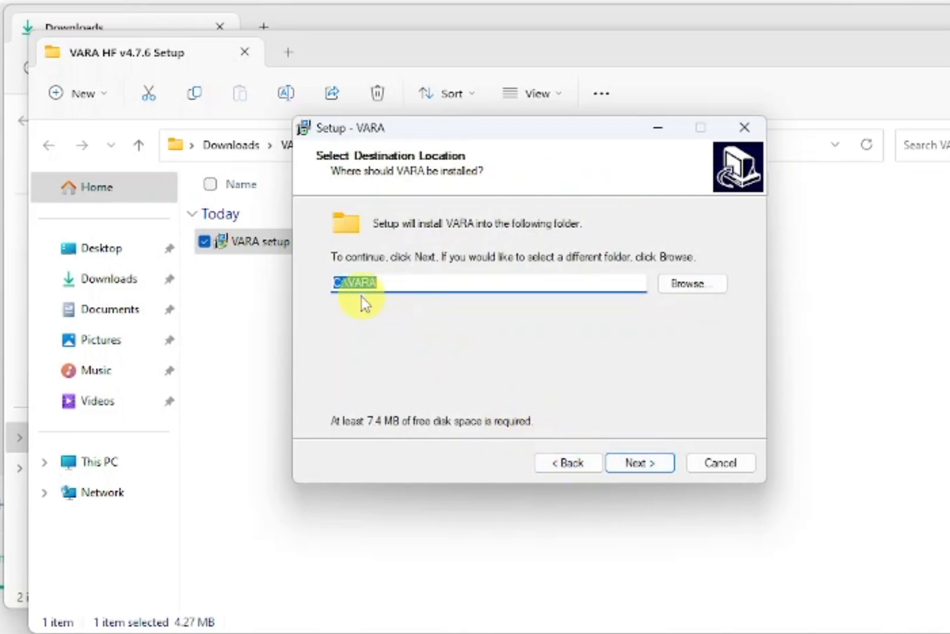
click(405, 283)
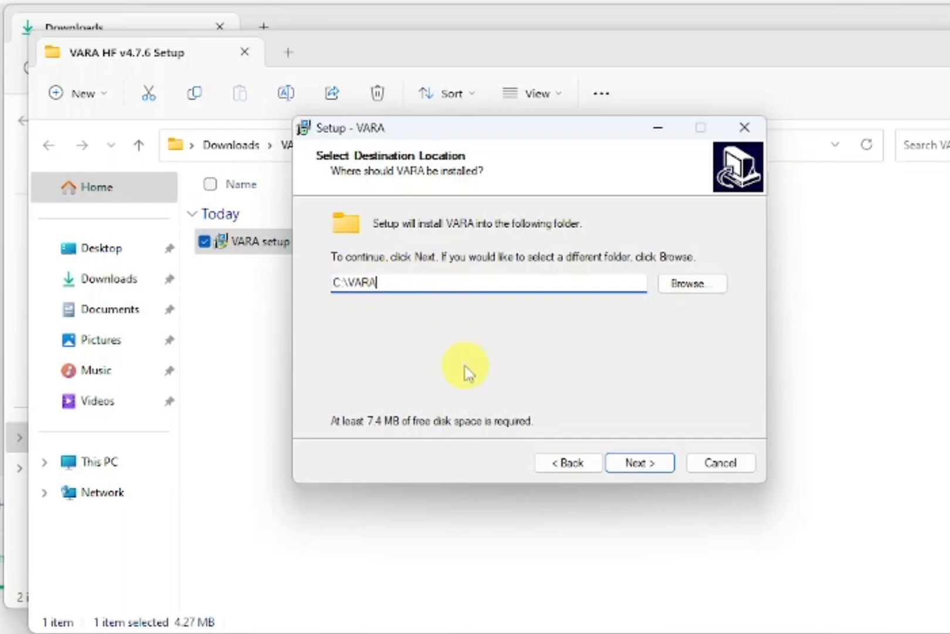
text(2)
click(646, 464)
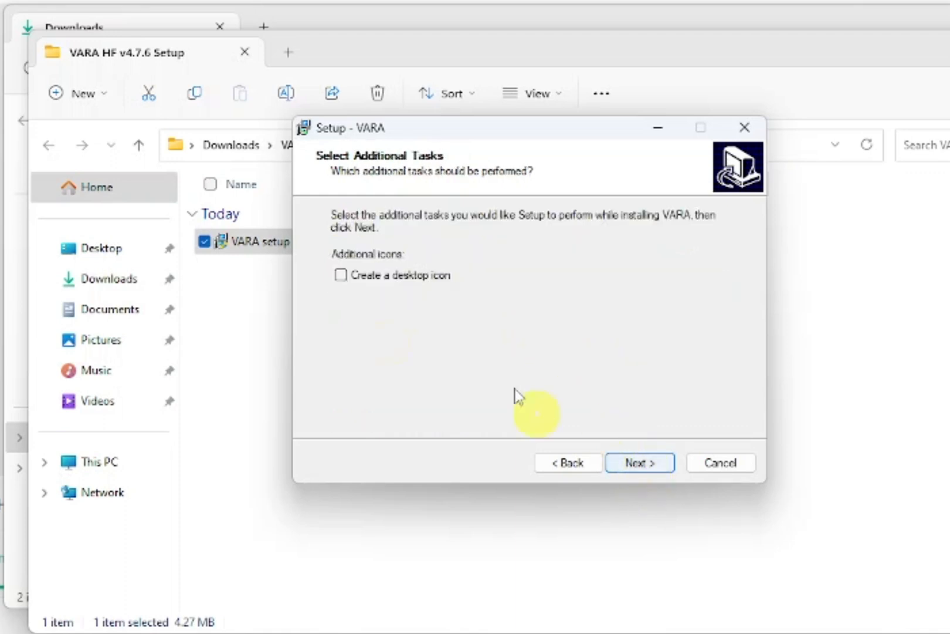
- Add a desktop icon, install VARA, and finish without launching it
click(341, 275)
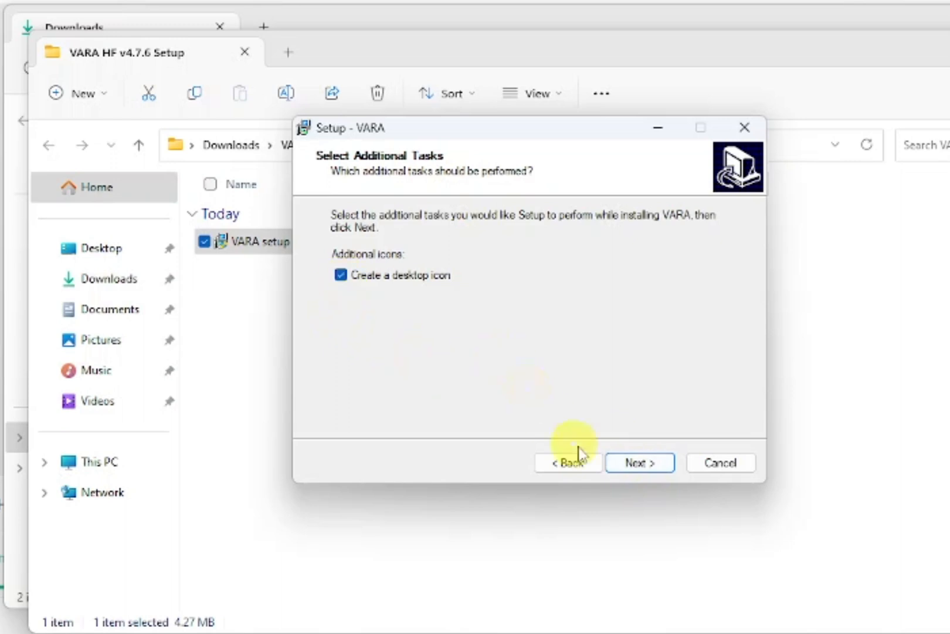
click(637, 466)
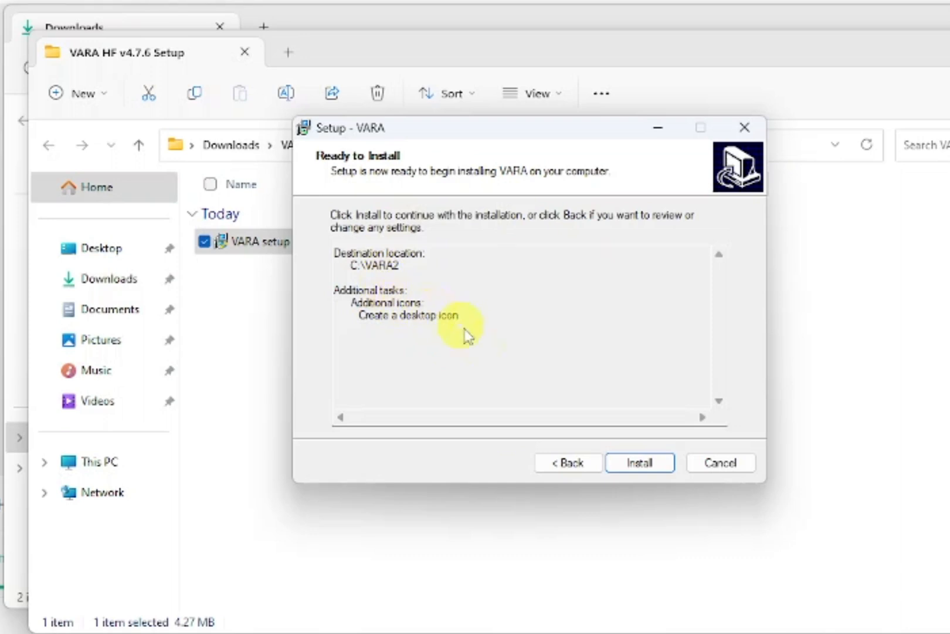
click(651, 465)
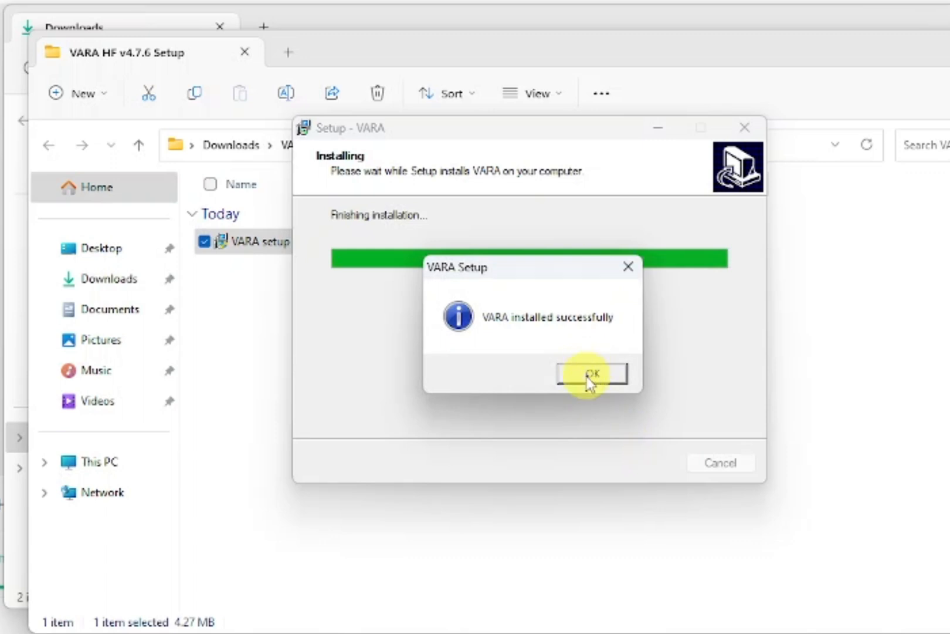
click(590, 380)
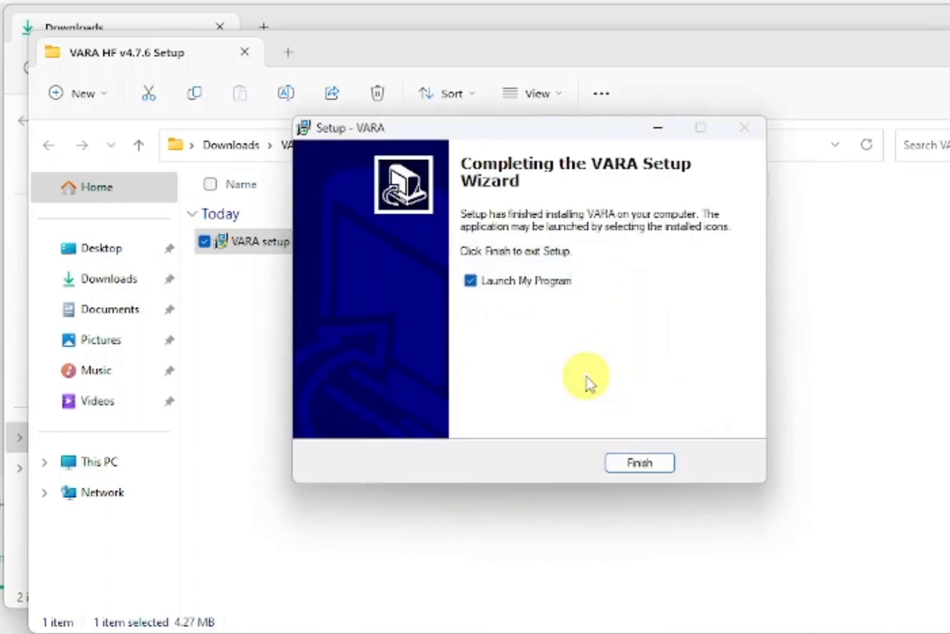
click(471, 281)
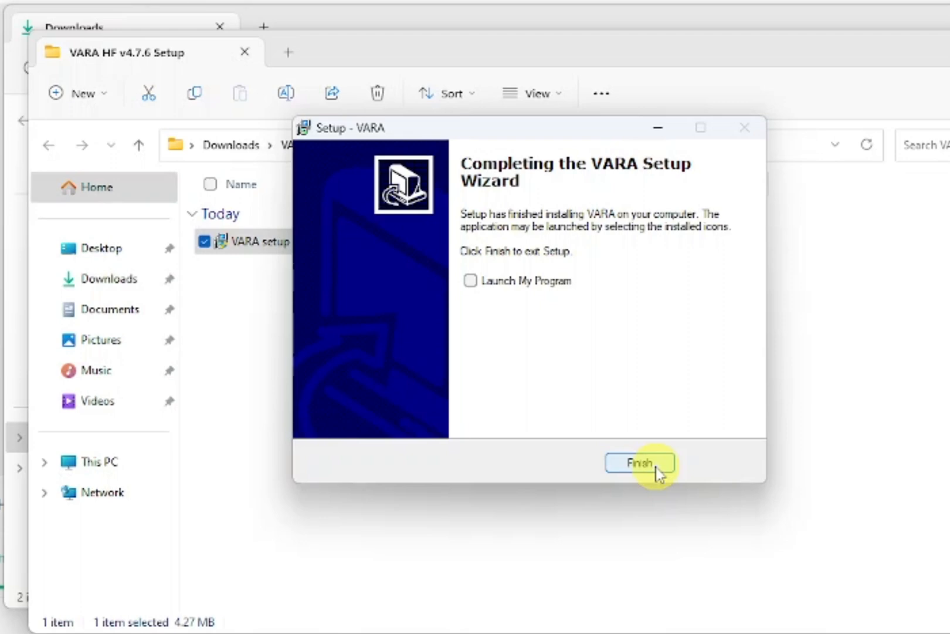
click(640, 463)
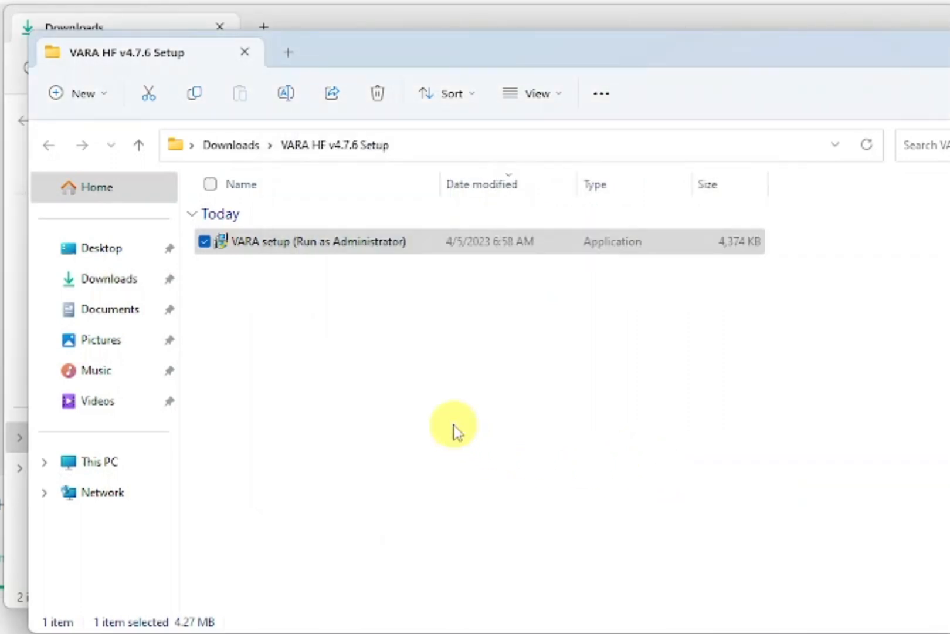
- Open Local Disk (C:) and paste a duplicate of the VARA2 folder there
click(79, 470)
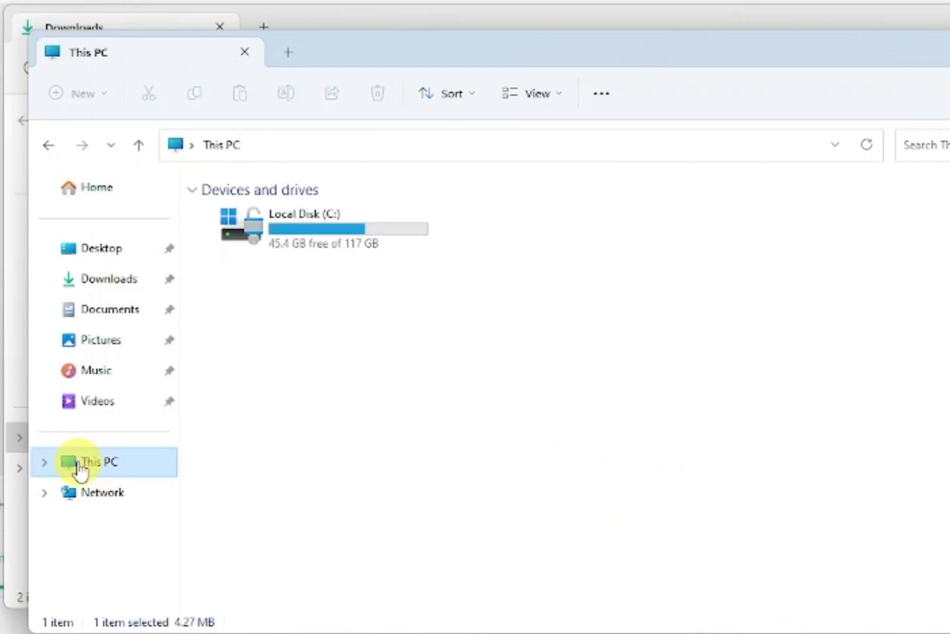
double_click(237, 237)
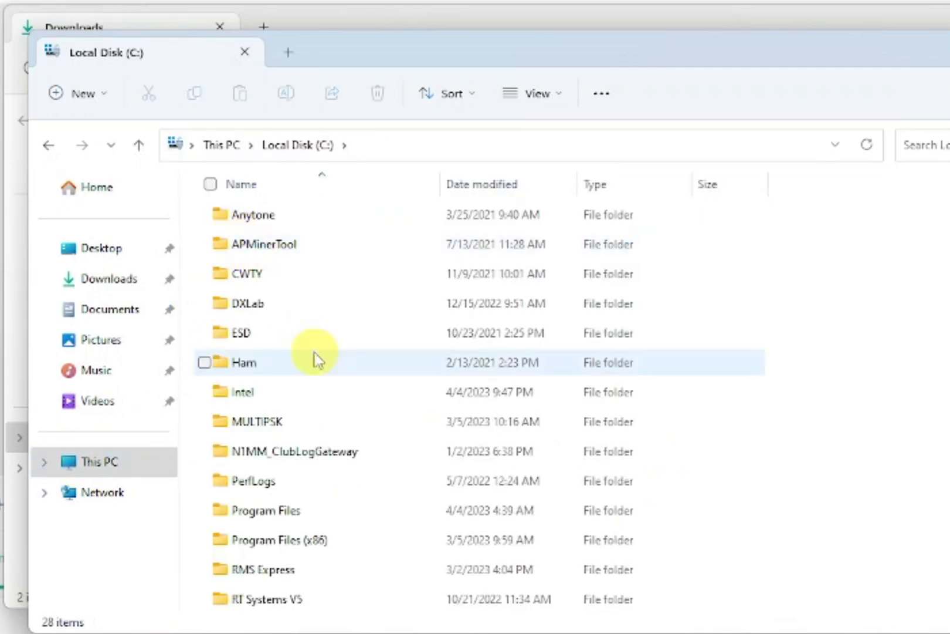
scroll(346, 482, down, 1)
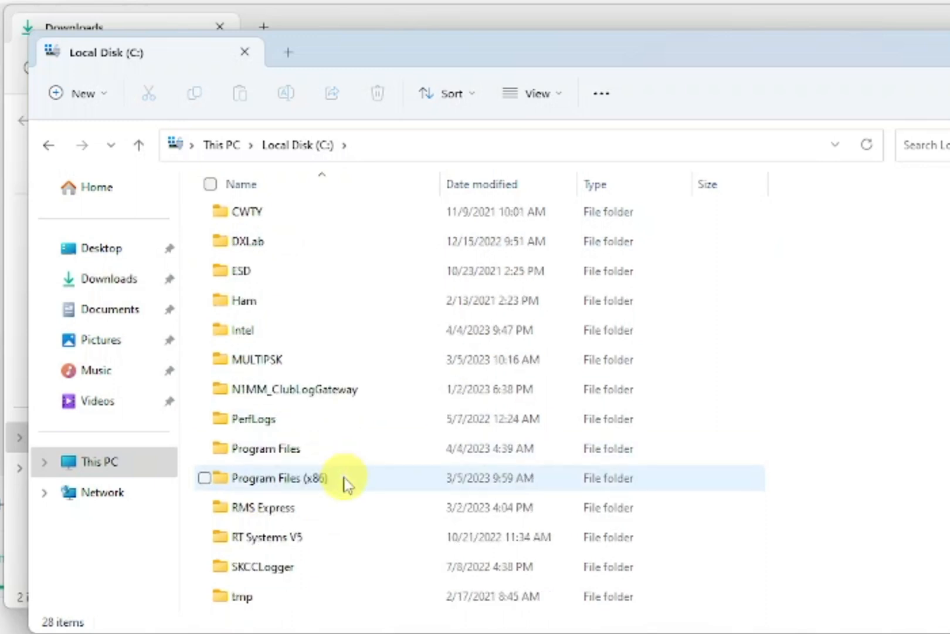
scroll(346, 484, down, 2)
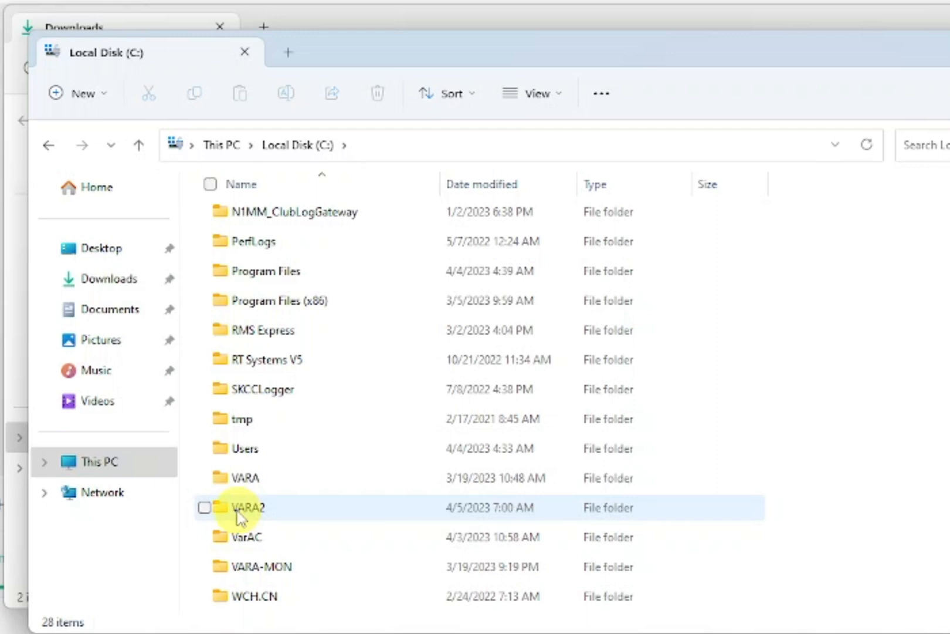
right_click(238, 516)
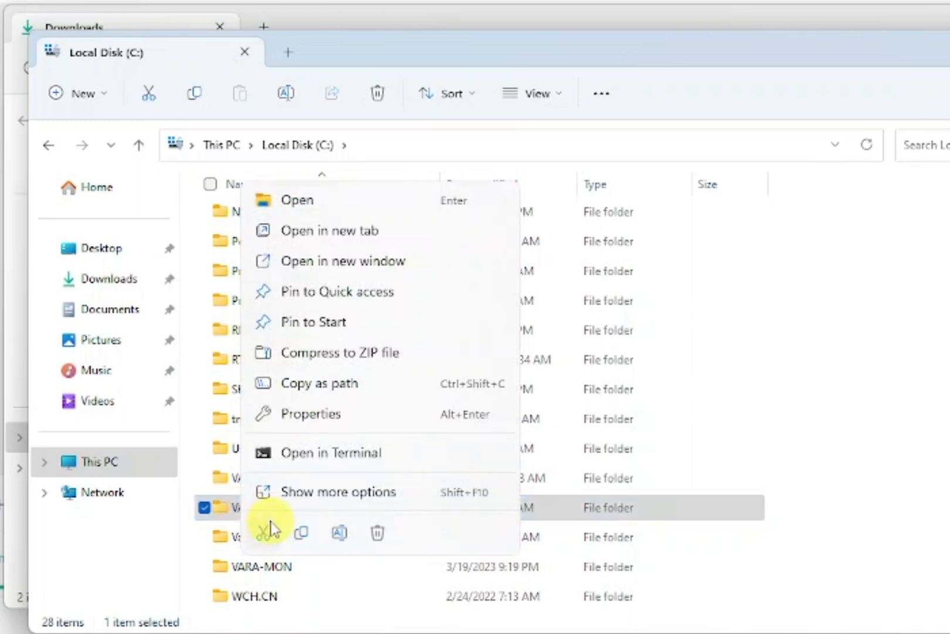
click(302, 534)
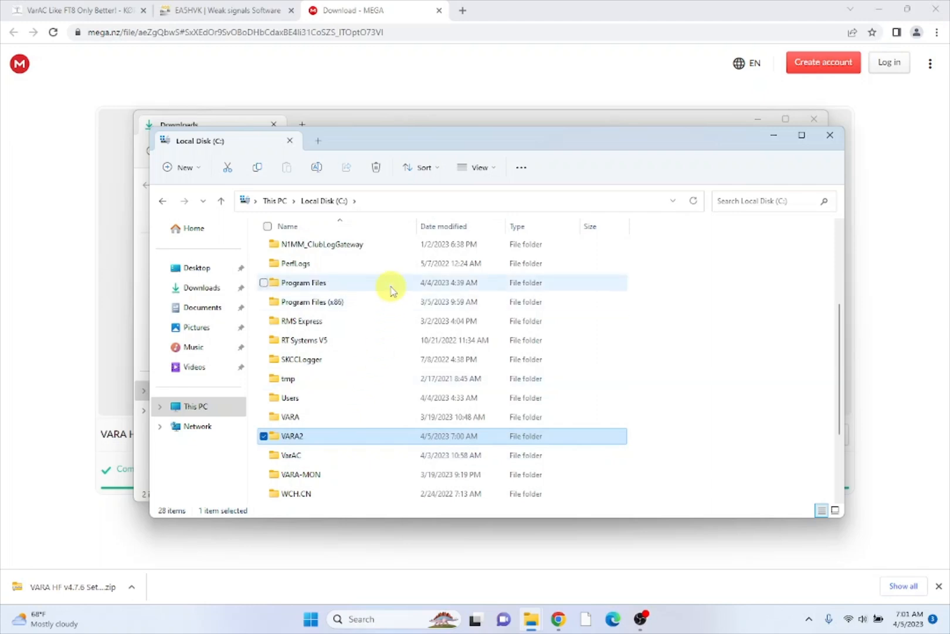
key(ctrl+v)
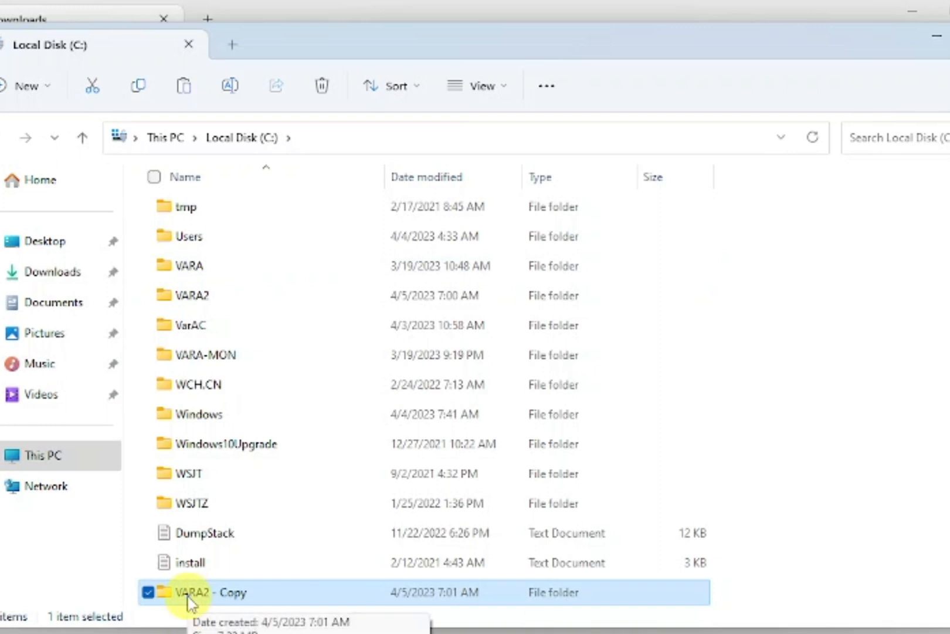
- Rename VARA2 - Copy to VARA2MON and close the Local Disk (C:) window
right_click(189, 601)
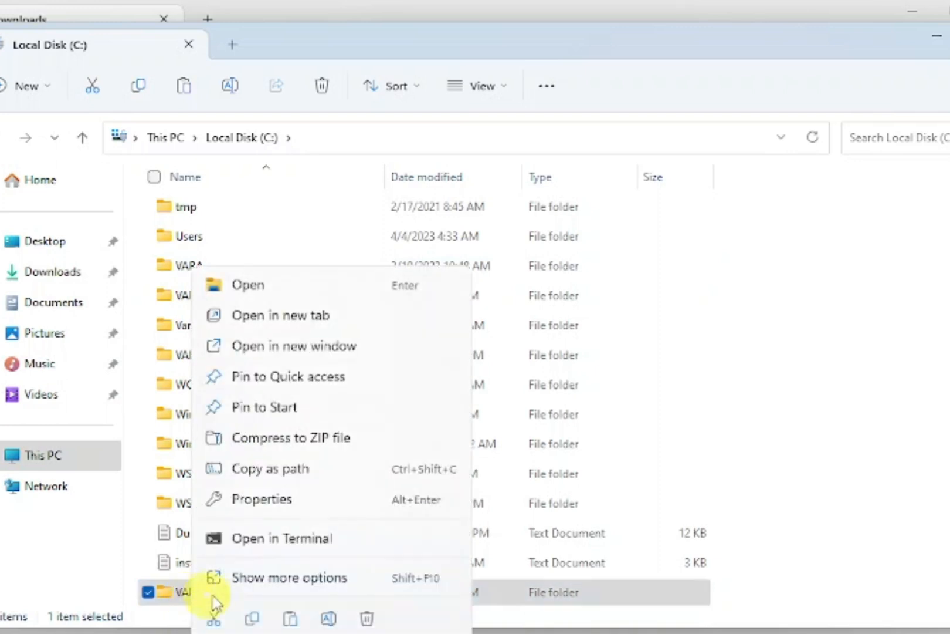
click(273, 587)
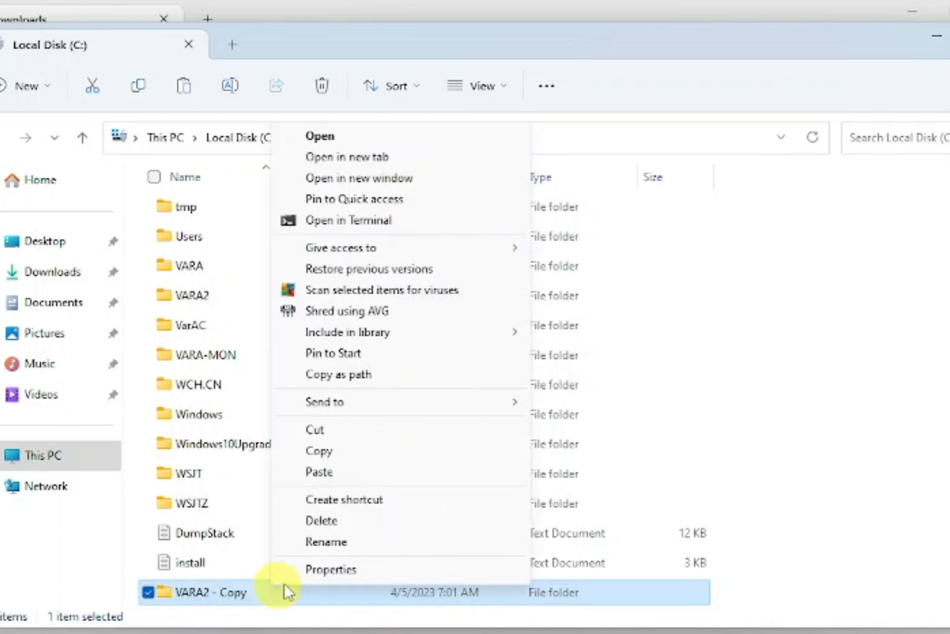
click(326, 549)
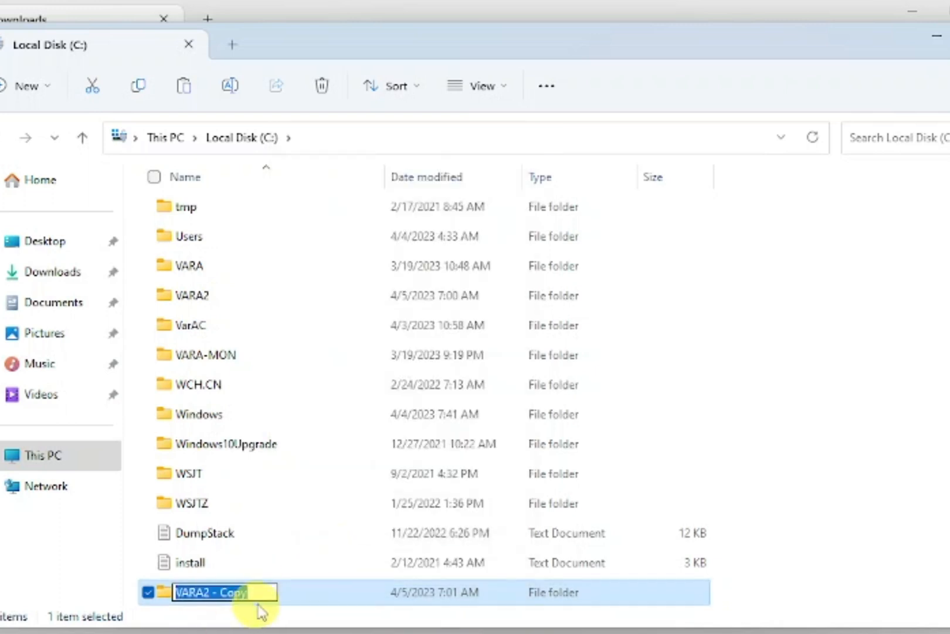
click(267, 592)
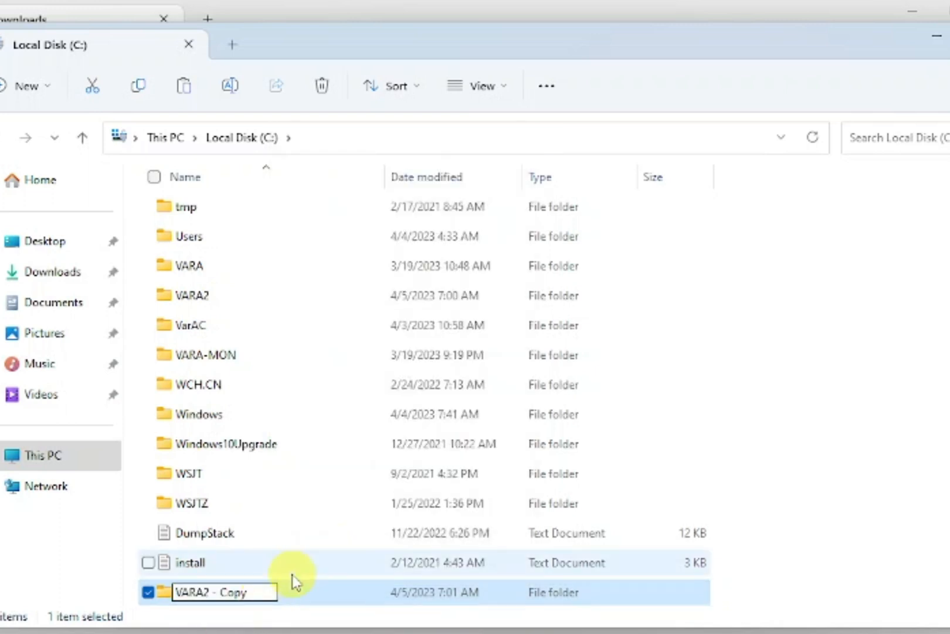
key(BackSpace)
key(BackSpace)
key(BackSpace)
key(BackSpace)
key(BackSpace)
key(BackSpace)
key(BackSpace)
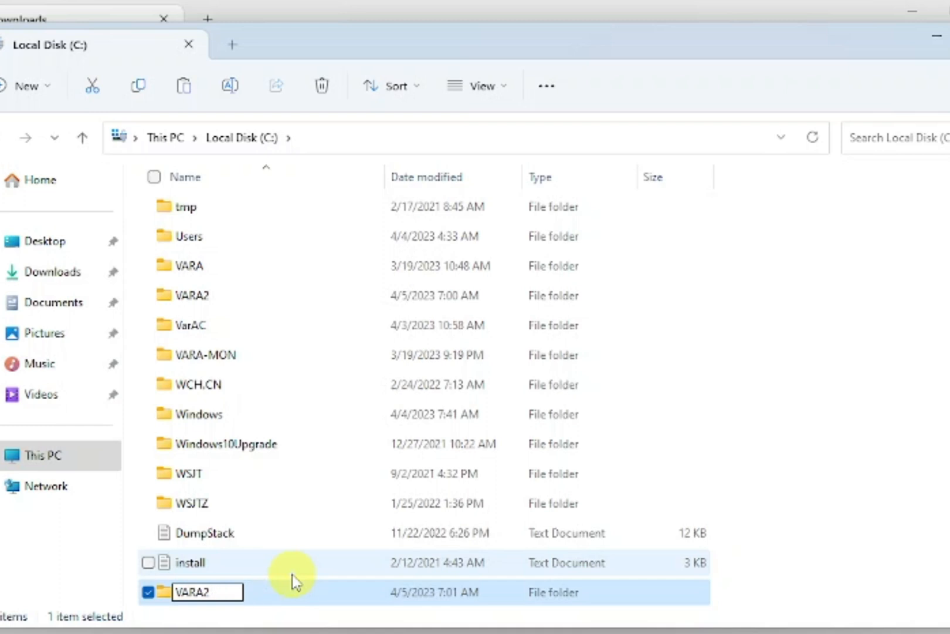
text(MON)
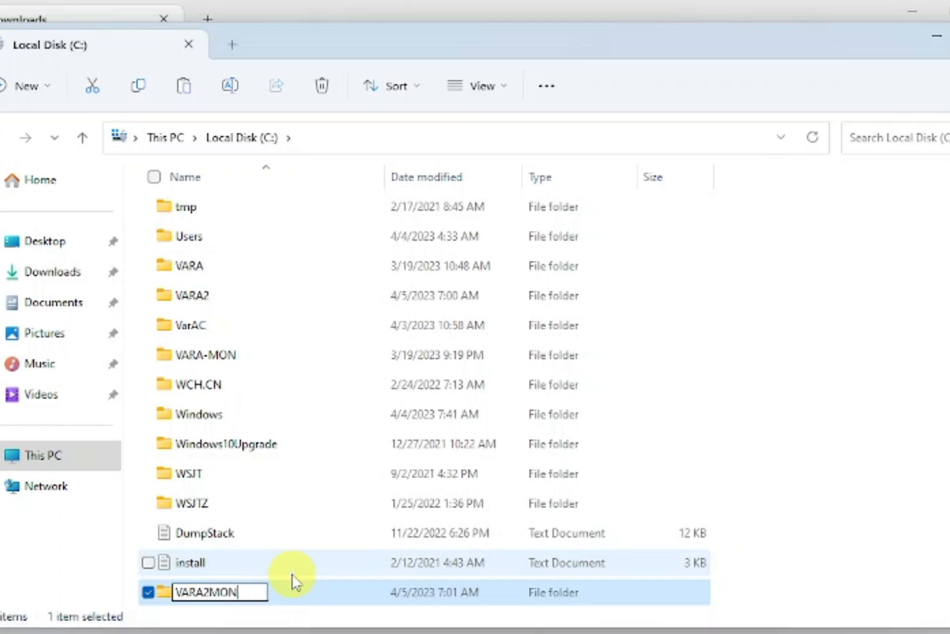
key(Return)
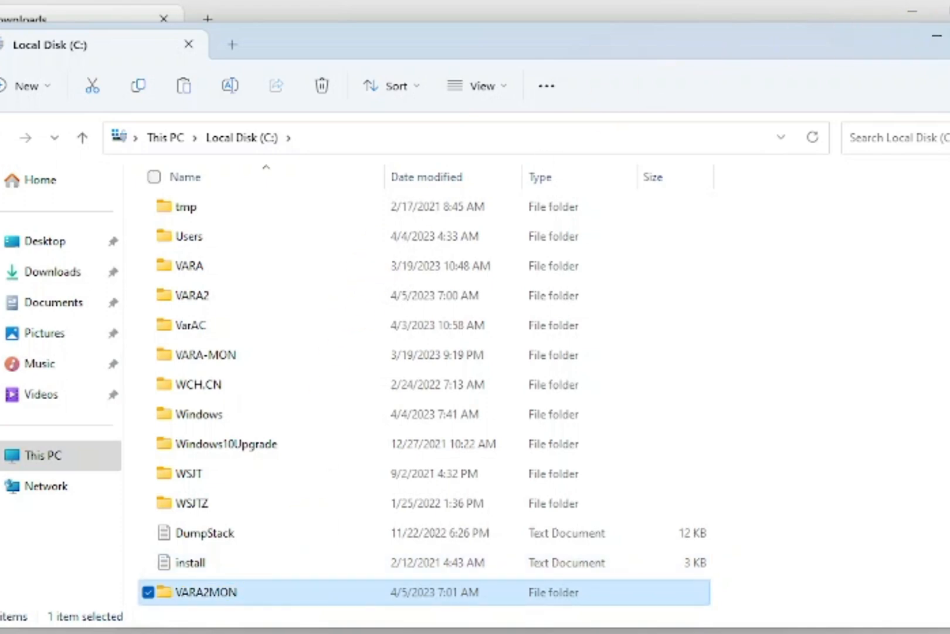
key(alt+F4)
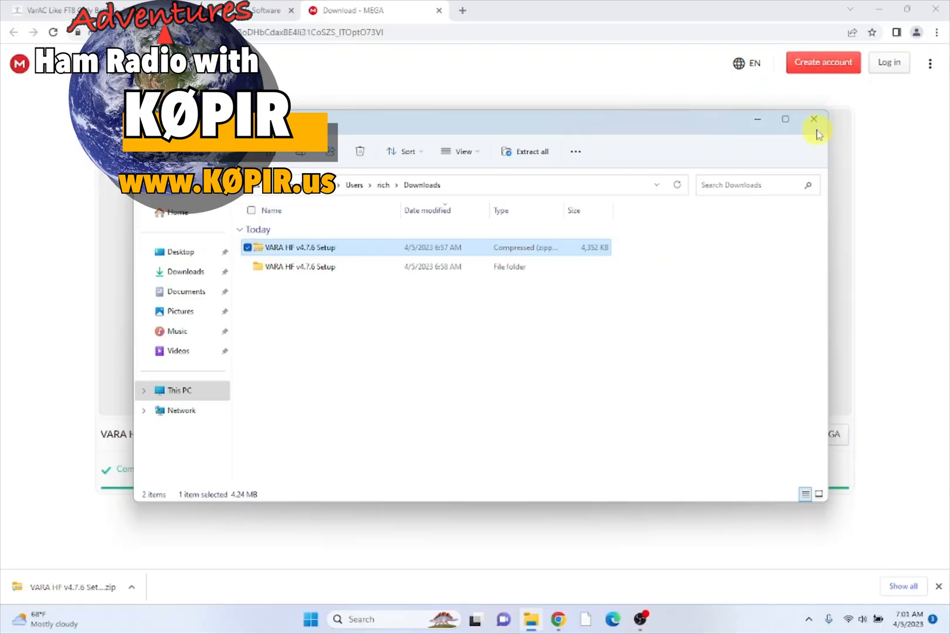
- Close the Downloads window and go from the article to the VarAC download form
click(817, 128)
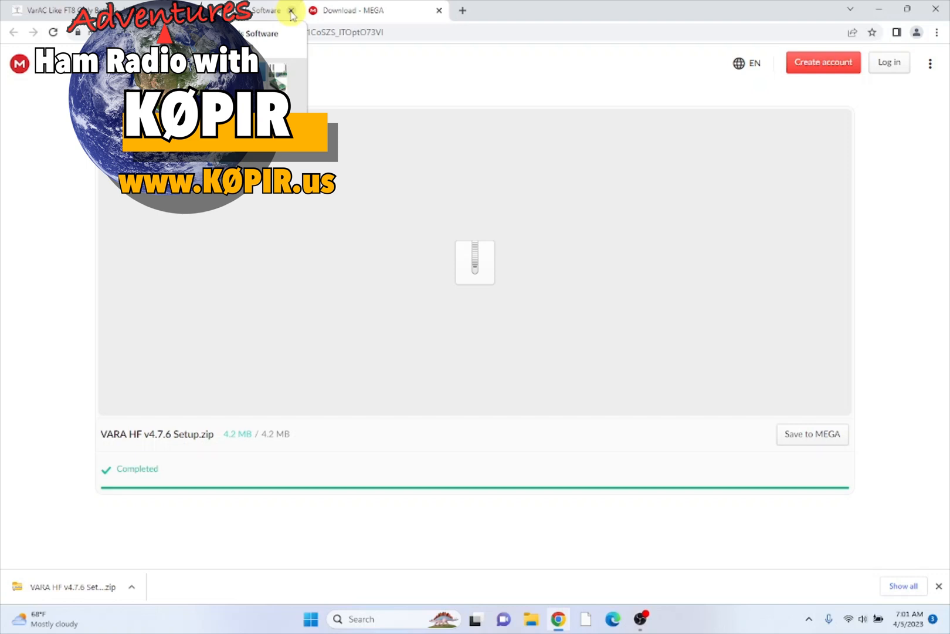
click(47, 10)
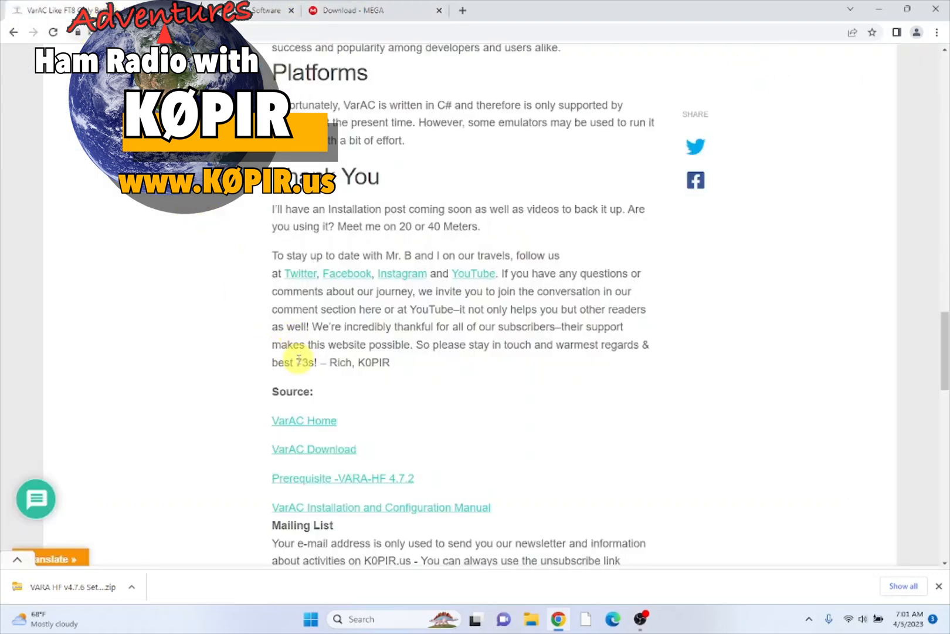
click(321, 453)
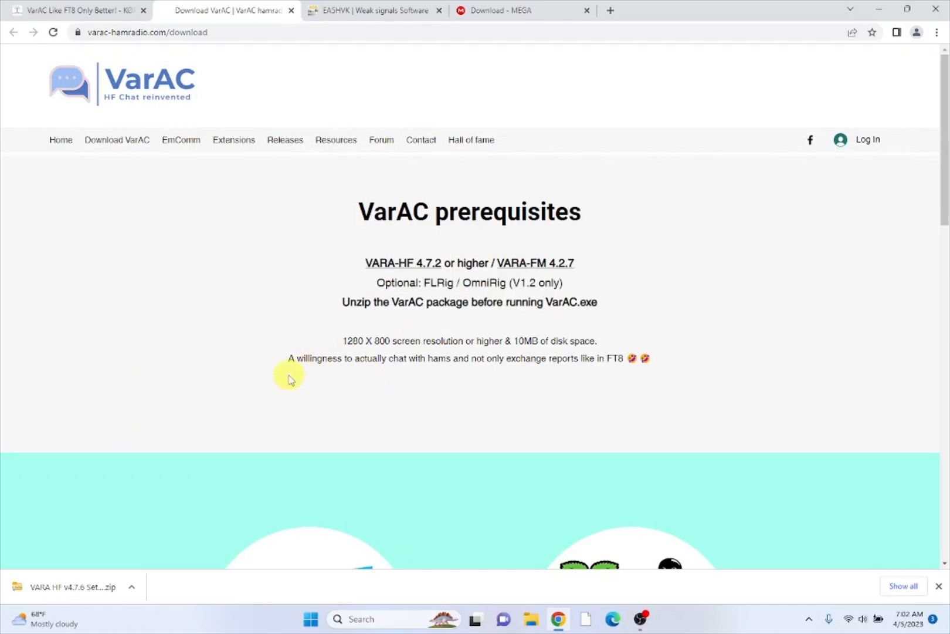
scroll(290, 379, down, 1)
scroll(290, 378, down, 5)
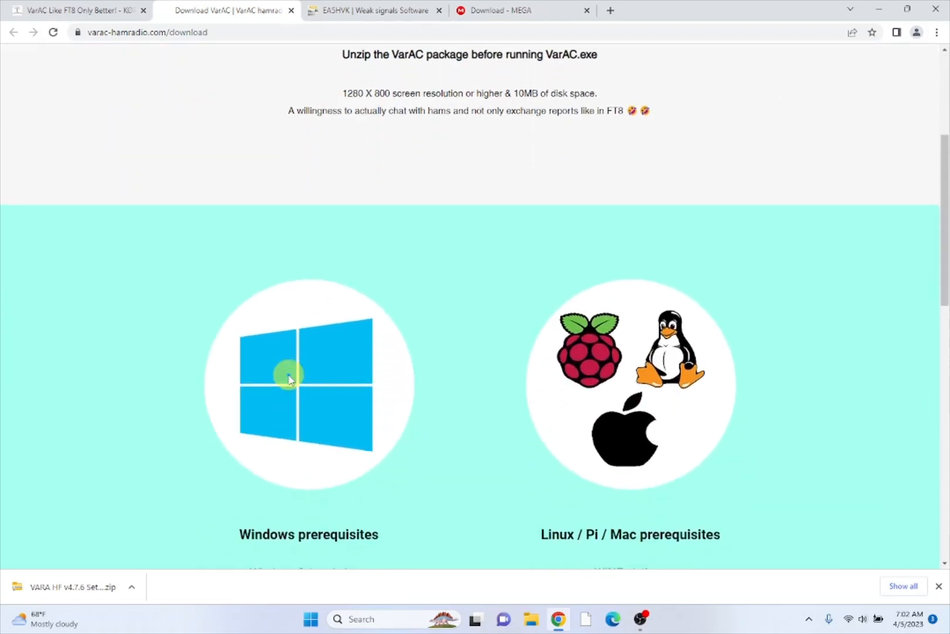
scroll(290, 379, down, 2)
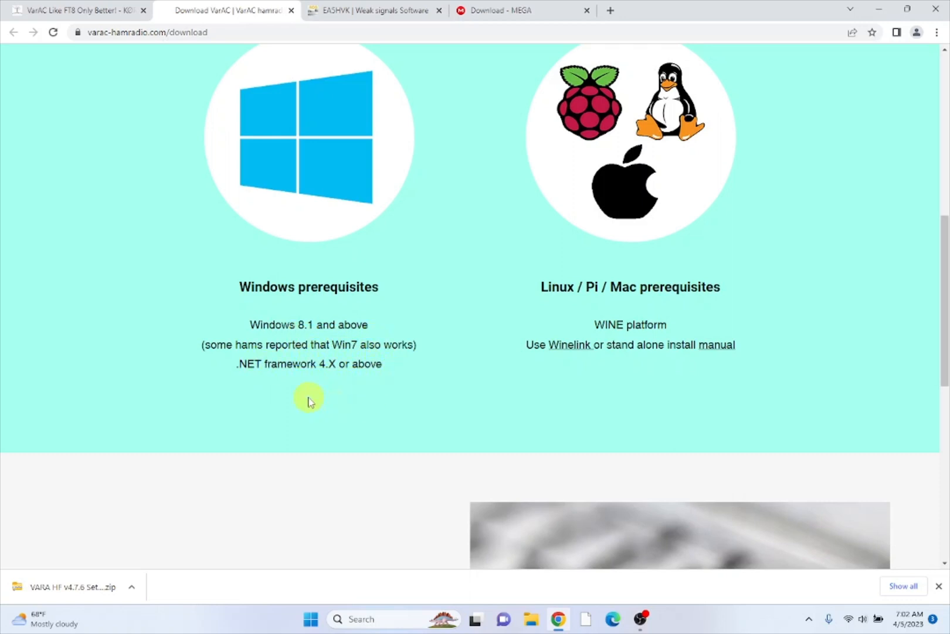
scroll(310, 399, down, 1)
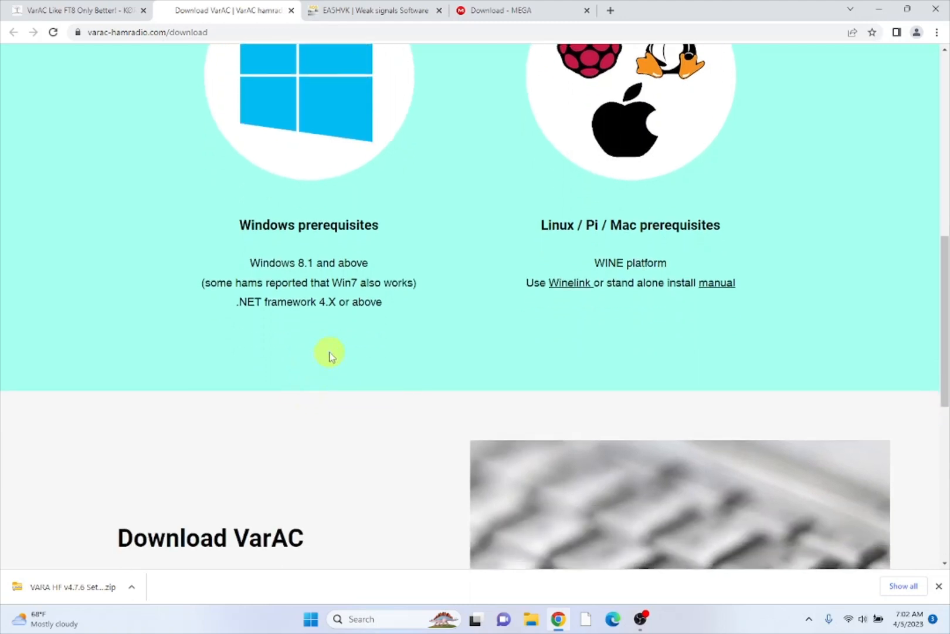
scroll(329, 355, down, 1)
scroll(330, 356, down, 1)
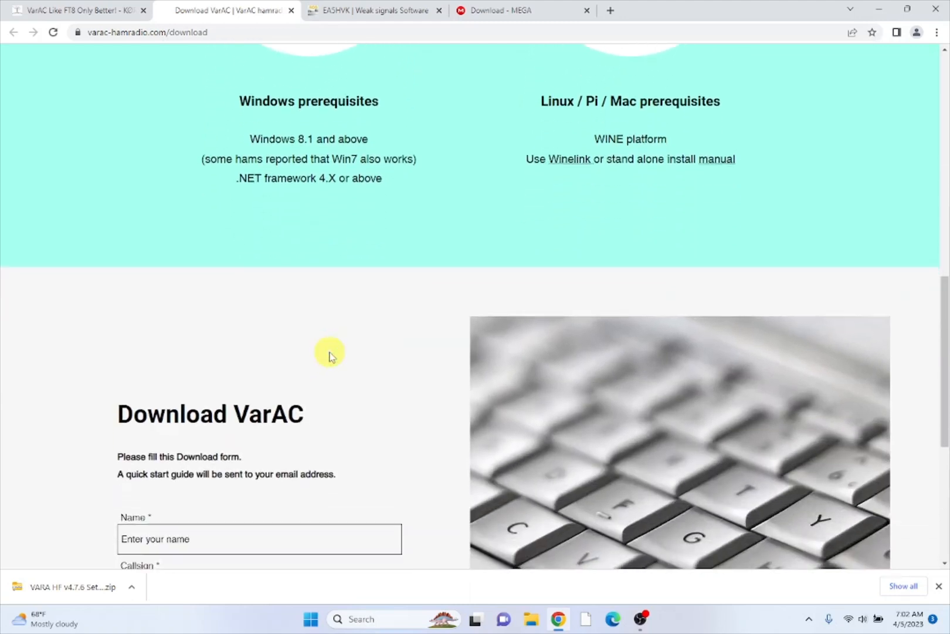
scroll(329, 354, down, 2)
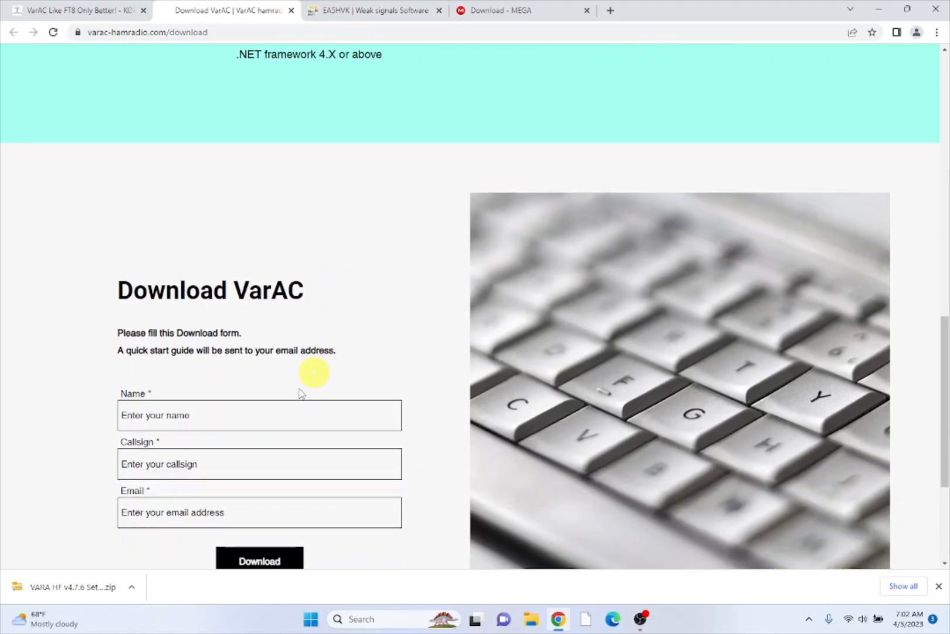
- Autofill the form's Name, Callsign and Email fields and download VarAC_V7_0_8.zip
click(259, 408)
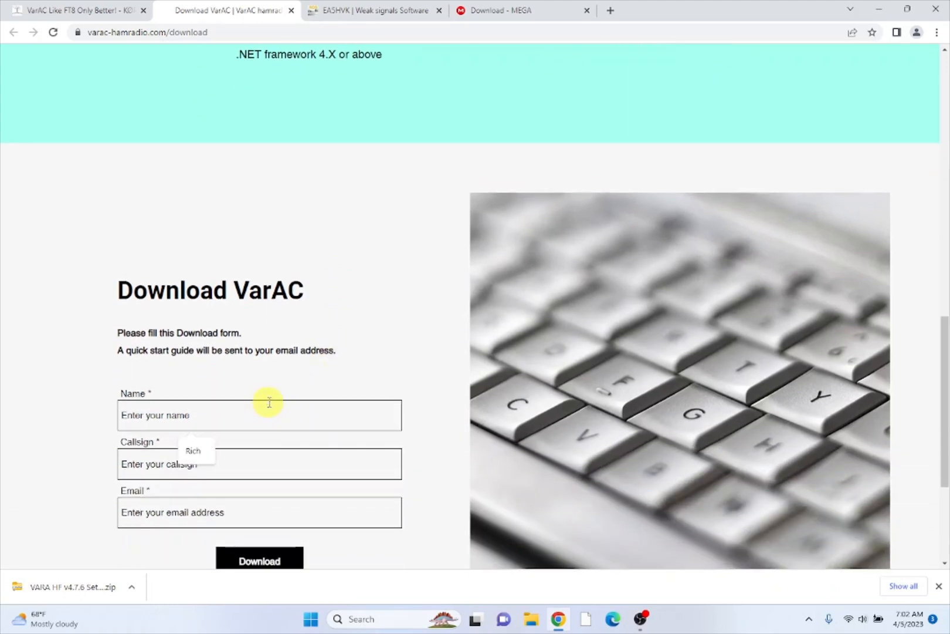
click(196, 450)
click(203, 468)
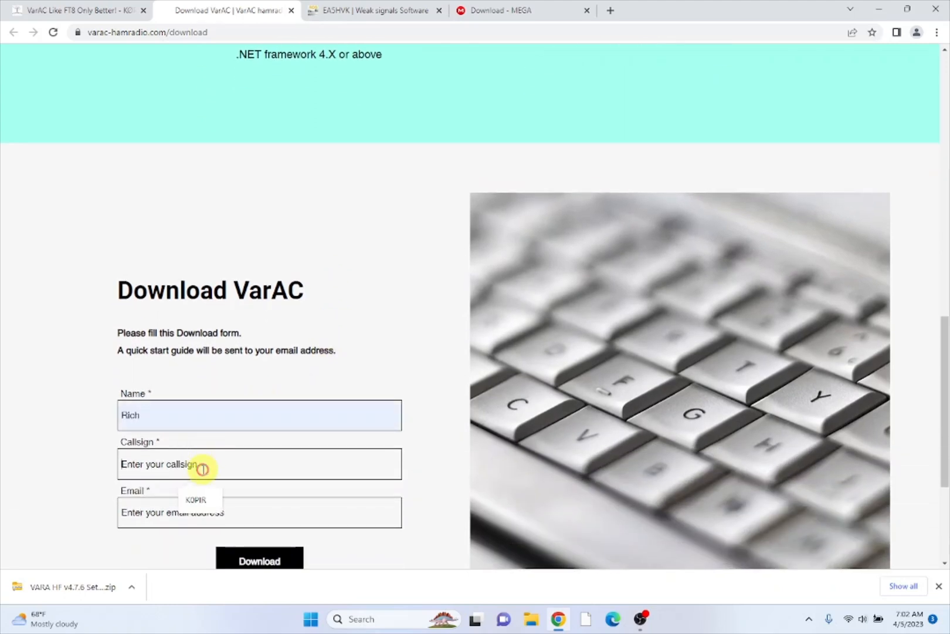
click(199, 498)
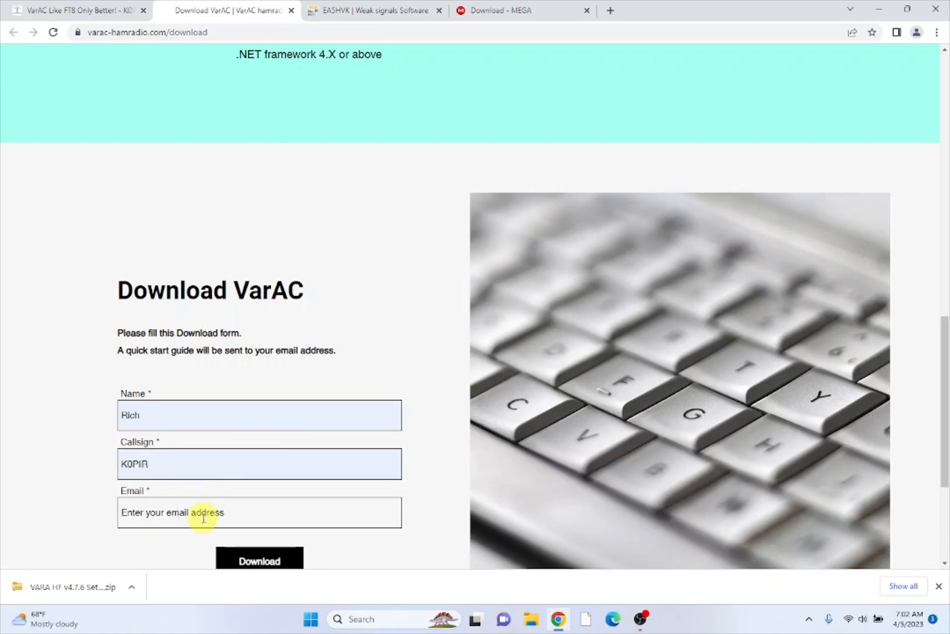
click(212, 513)
click(222, 547)
scroll(205, 517, down, 1)
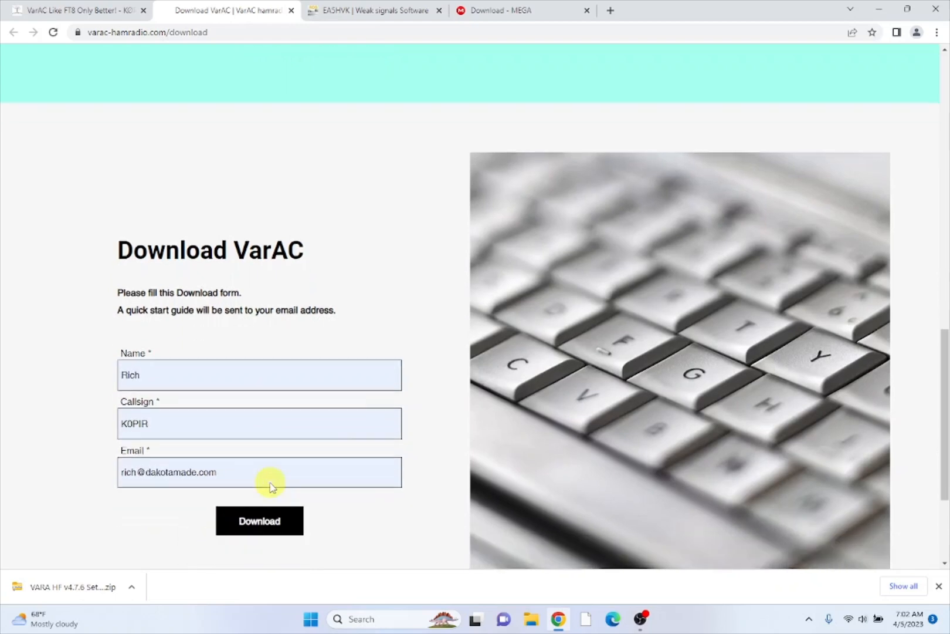
click(271, 503)
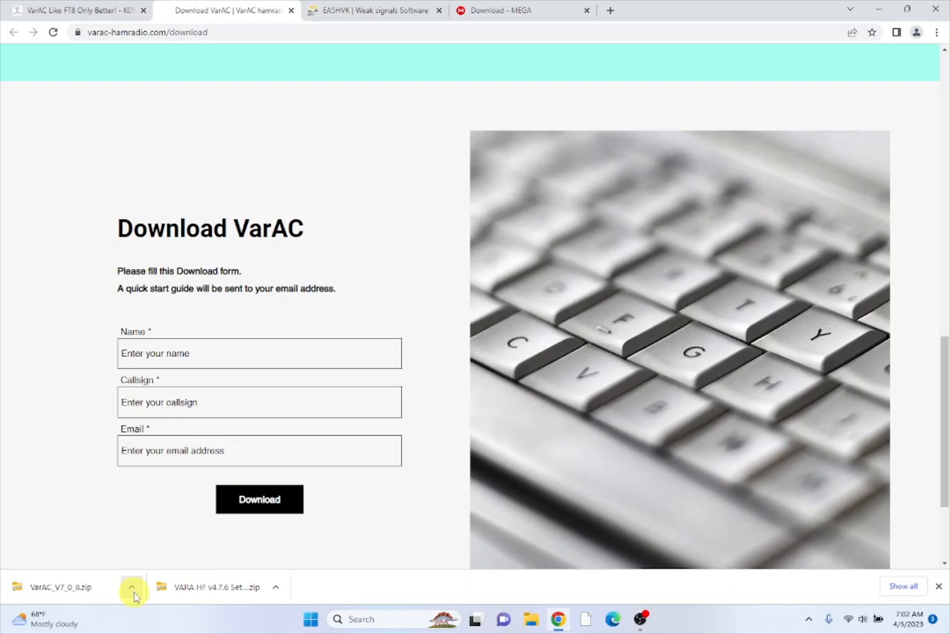
- Extract the downloaded VarAC_V7_0_8.zip into C:\VarAC_V7_0_8
click(133, 589)
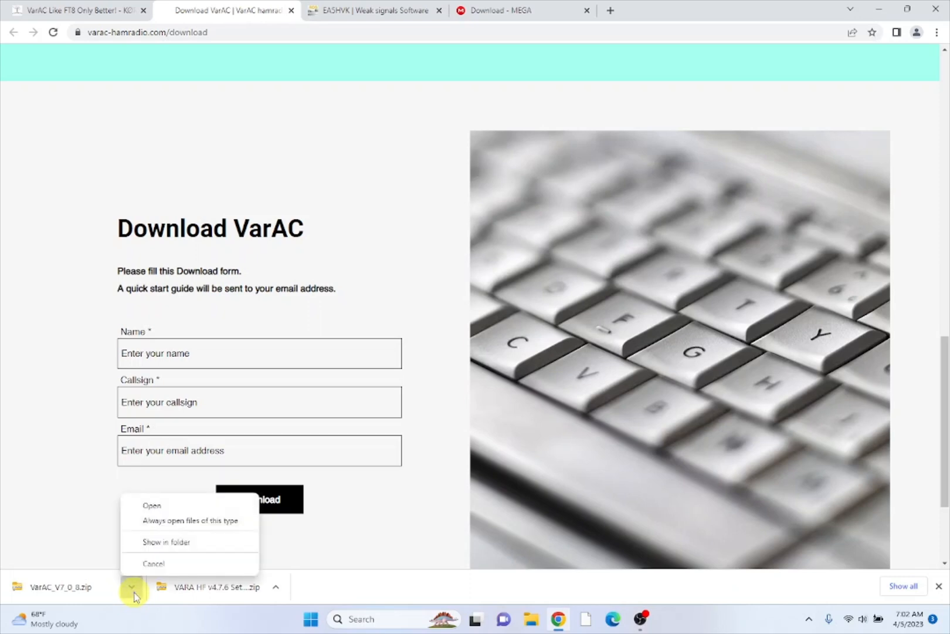
click(160, 545)
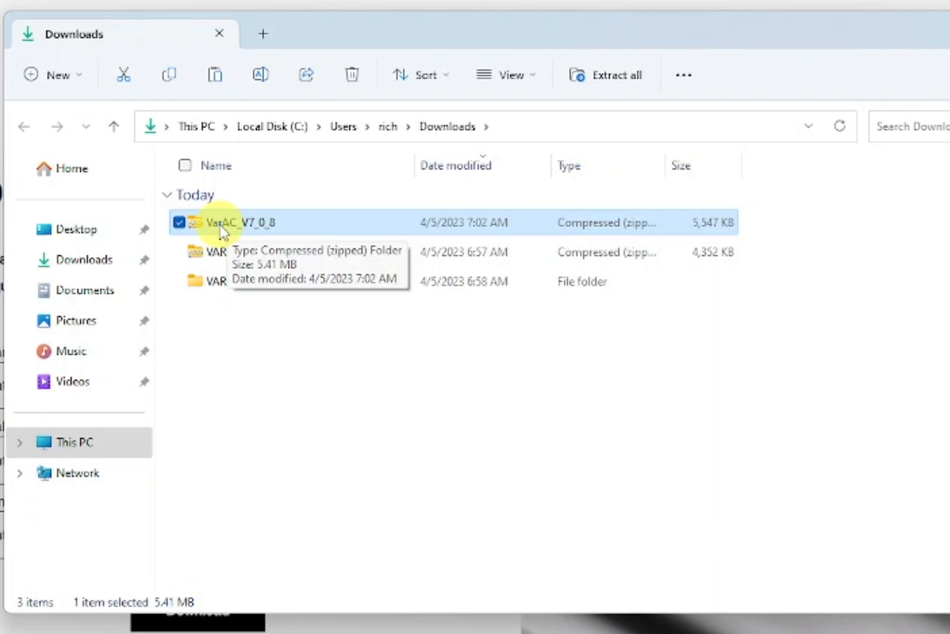
right_click(221, 228)
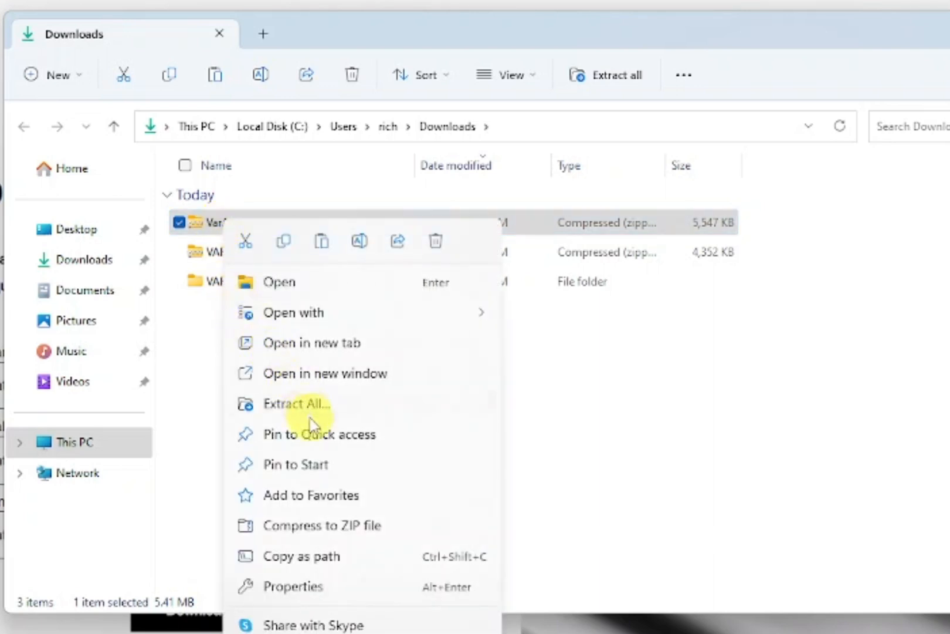
click(297, 404)
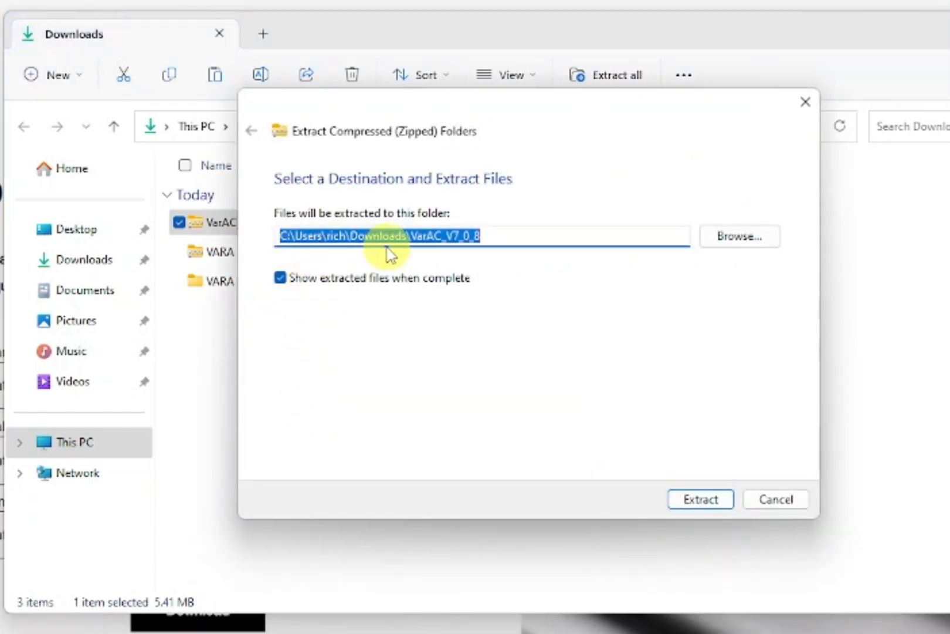
click(407, 234)
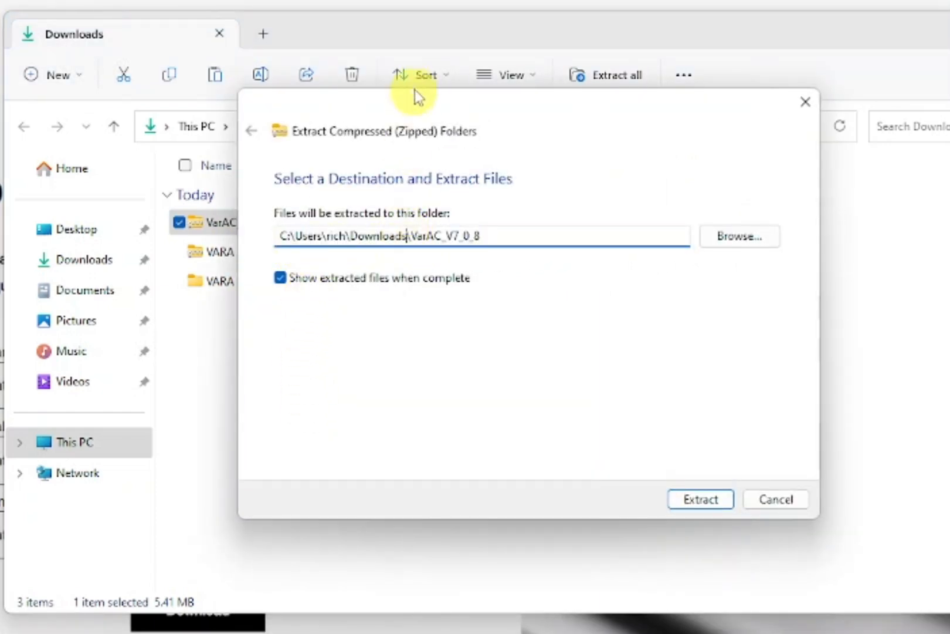
key(BackSpace)
key(BackSpace)
key(BackSpace)
key(BackSpace)
key(BackSpace)
key(BackSpace)
key(BackSpace)
key(BackSpace)
key(BackSpace)
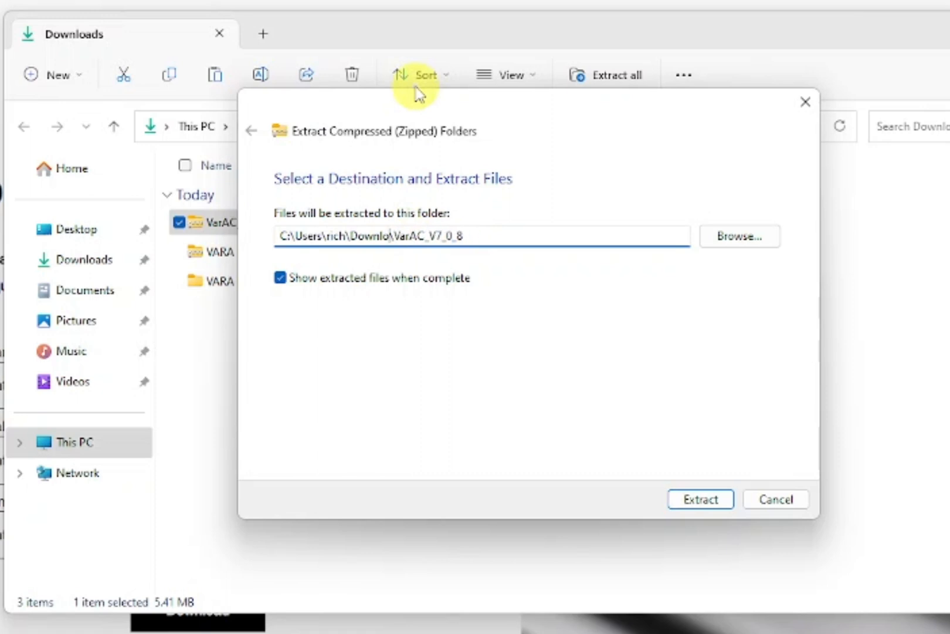
key(BackSpace)
key(BackSpace)
key(BackSpace)
key(BackSpace)
key(BackSpace)
key(BackSpace)
key(BackSpace)
key(BackSpace)
key(BackSpace)
key(BackSpace)
key(BackSpace)
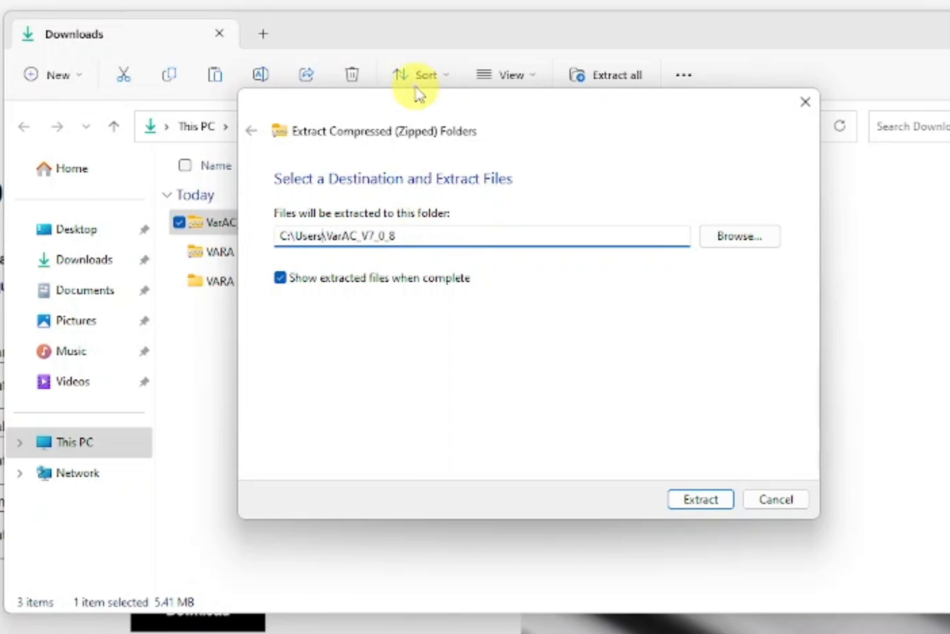
key(BackSpace)
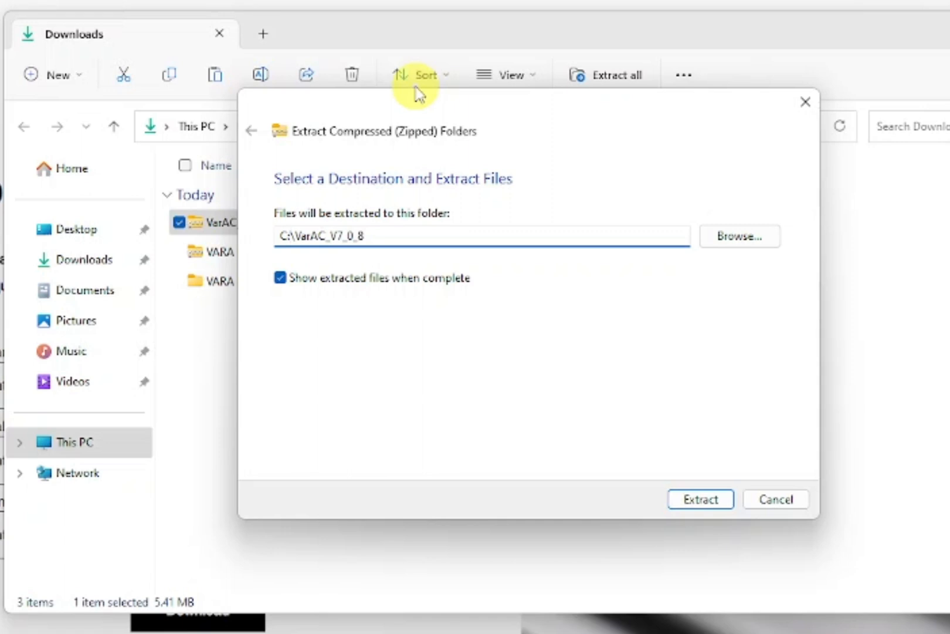
click(412, 235)
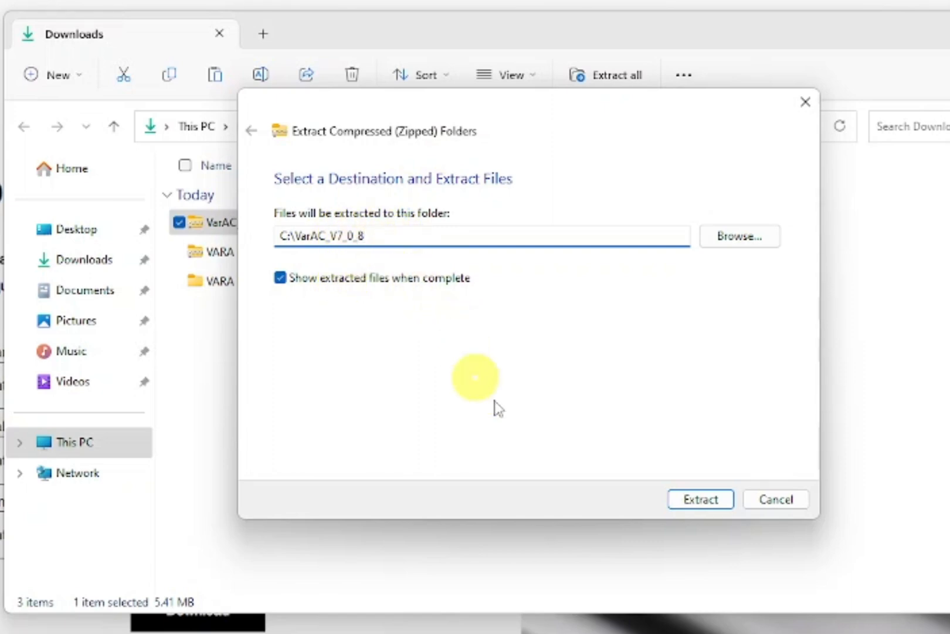
click(702, 502)
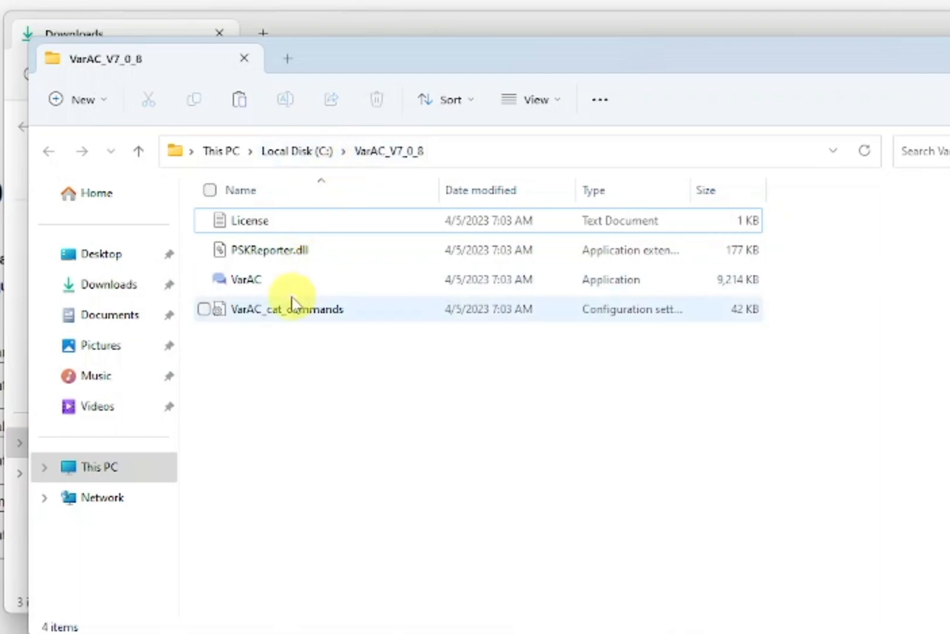
- Create a desktop shortcut to the VarAC application and close both Explorer windows
click(257, 285)
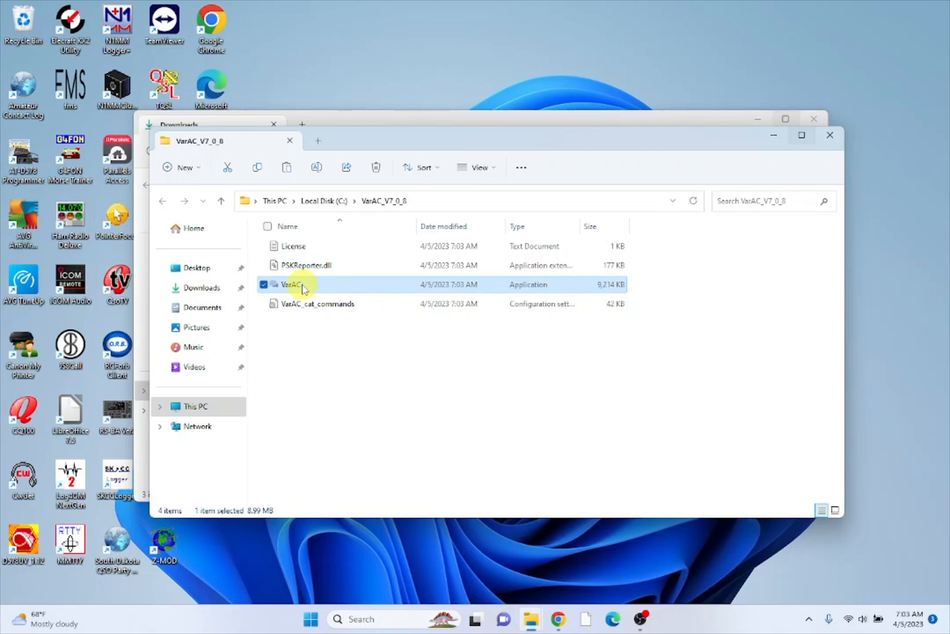
drag(303, 289, 490, 76)
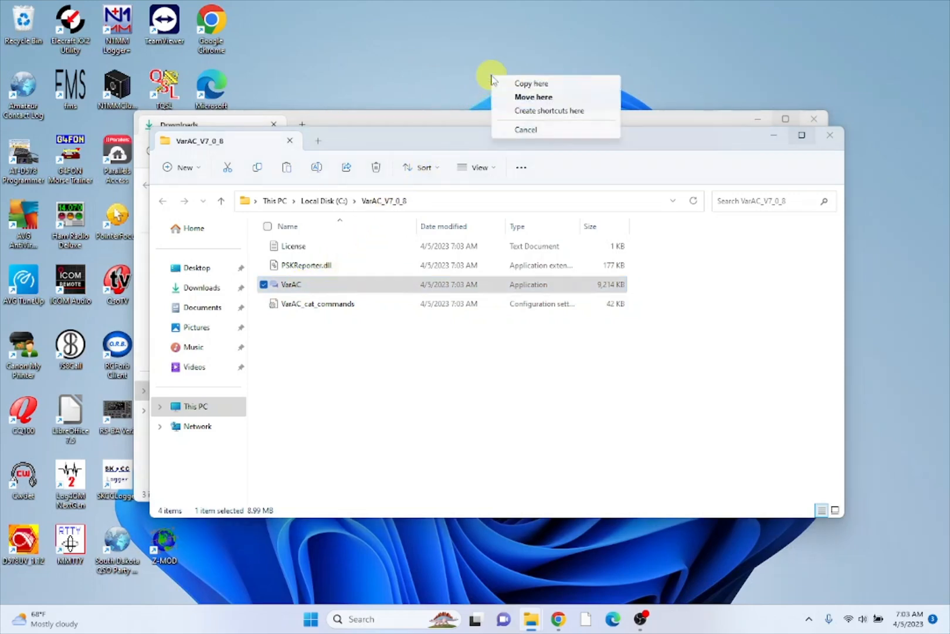
click(532, 111)
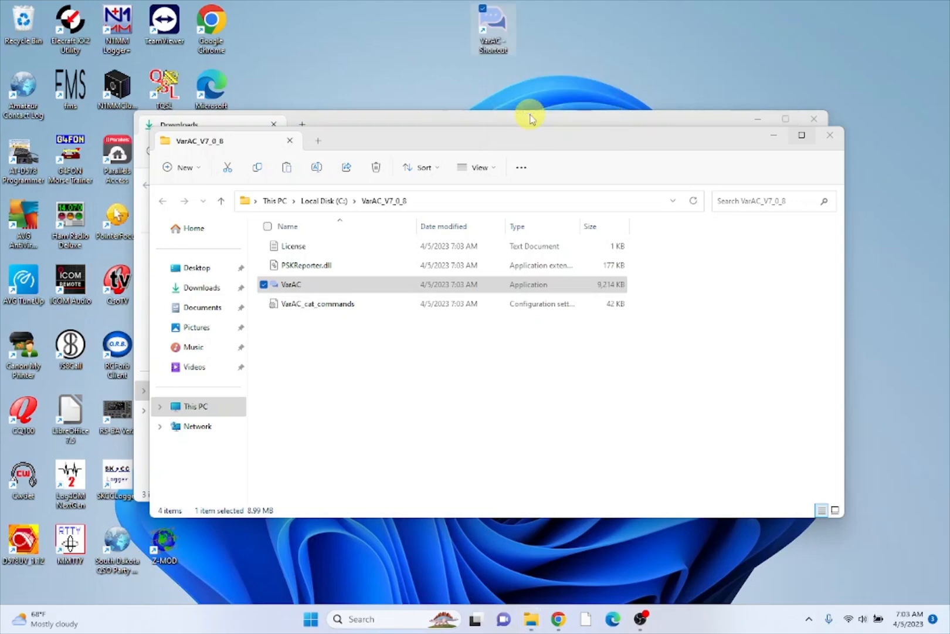
click(828, 141)
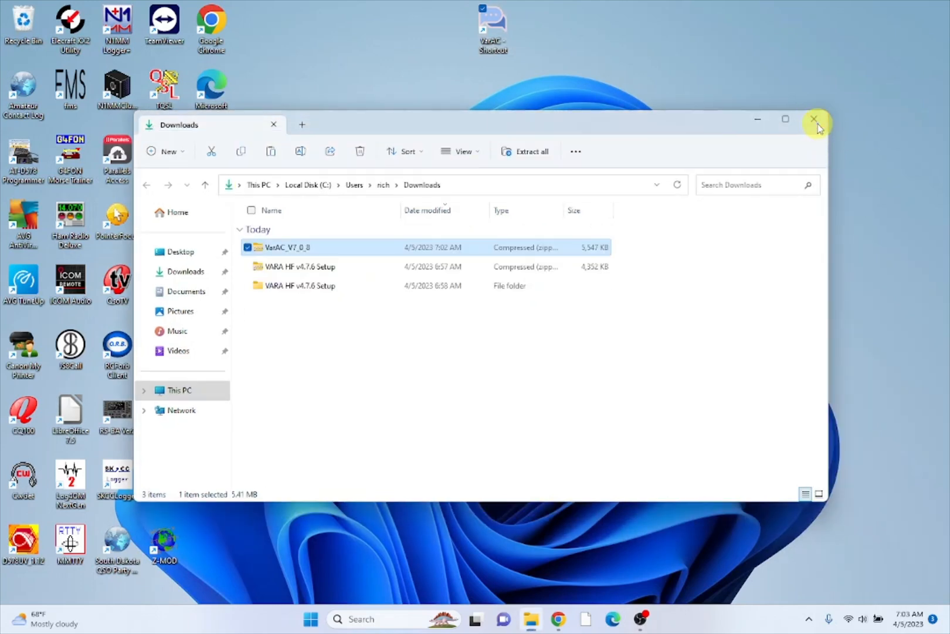
click(817, 124)
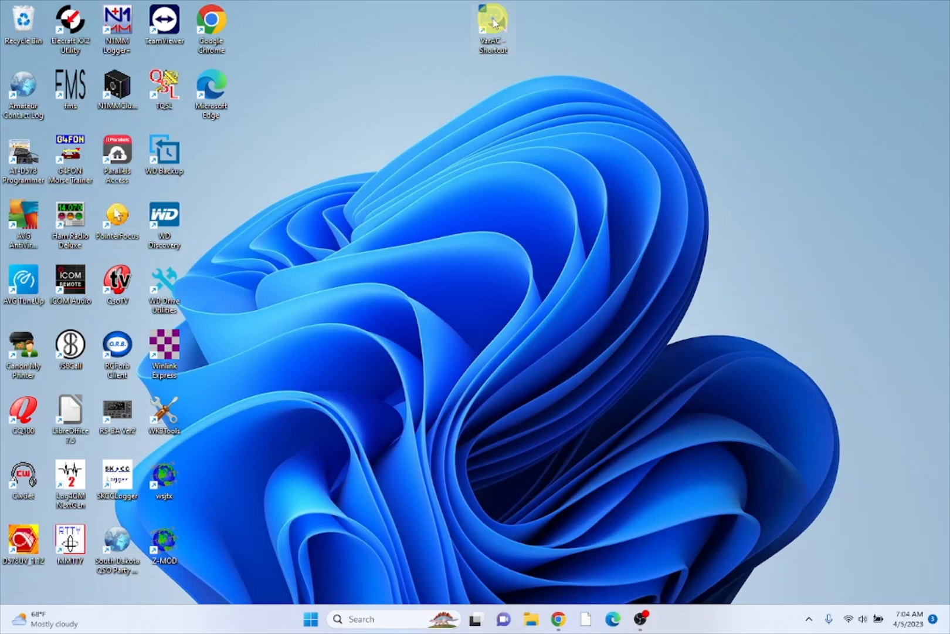
- Launch VarAC past the Windows security warning and dismiss the missing-callsign notice
double_click(493, 19)
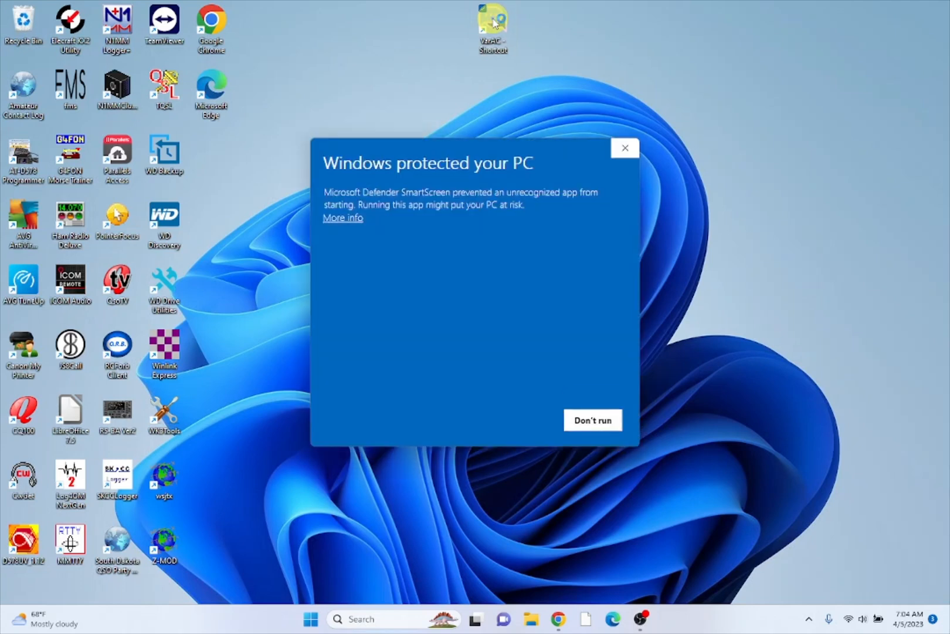
click(346, 218)
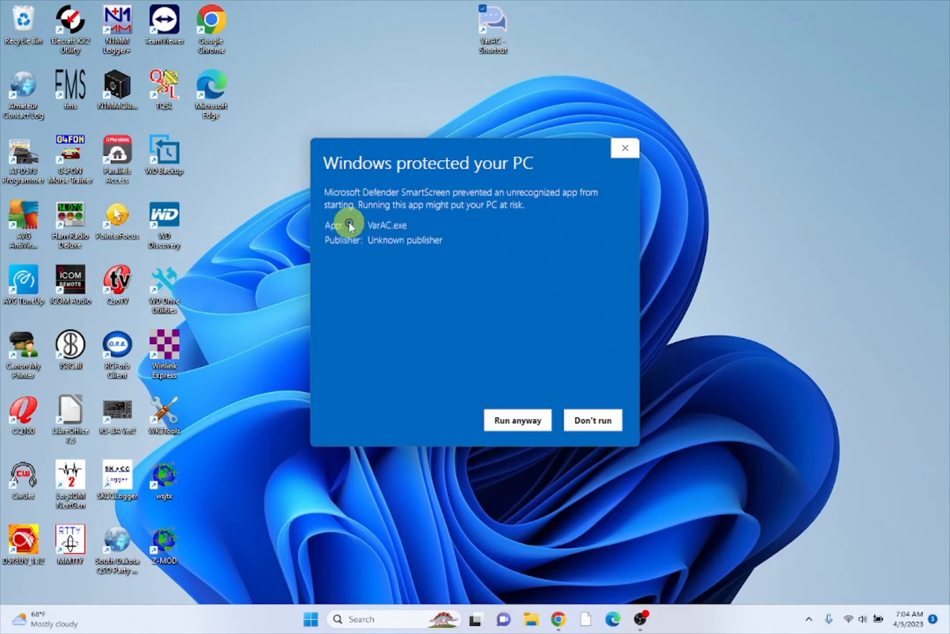
click(512, 422)
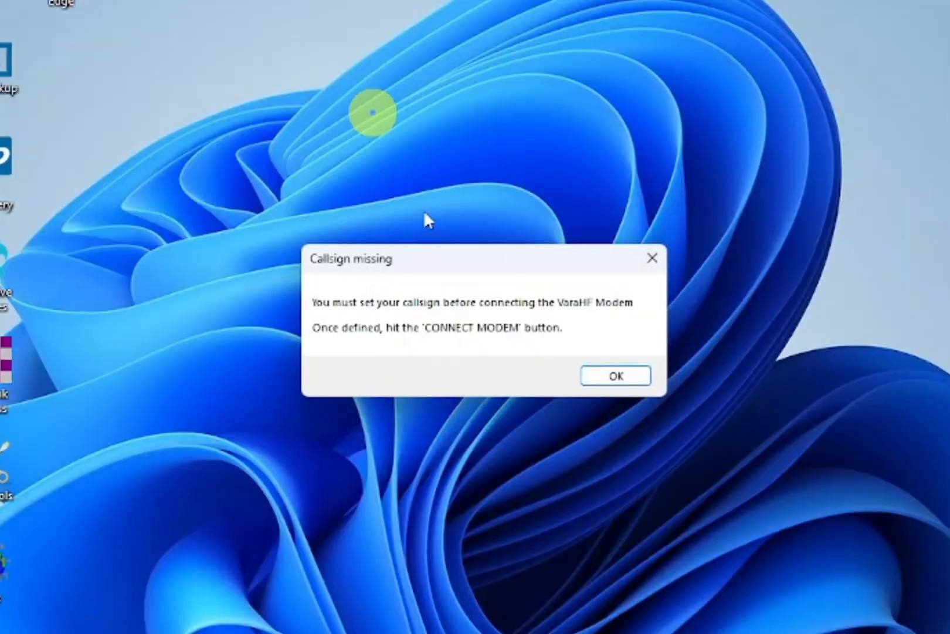
click(616, 377)
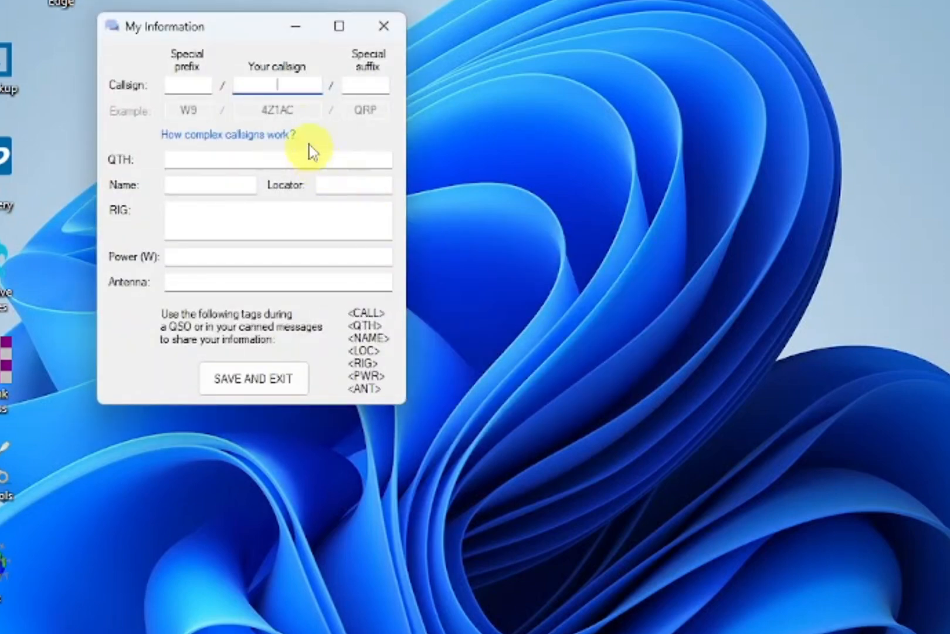
- Enter the operator's callsign, town and state, first name and grid locator in My Information
text(K0PIR)
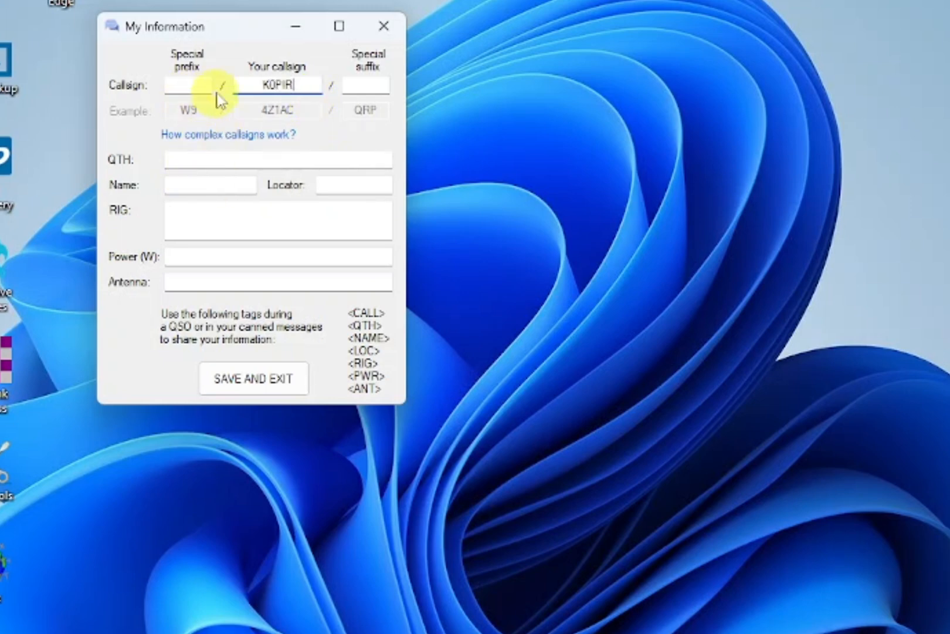
click(228, 160)
text(c)
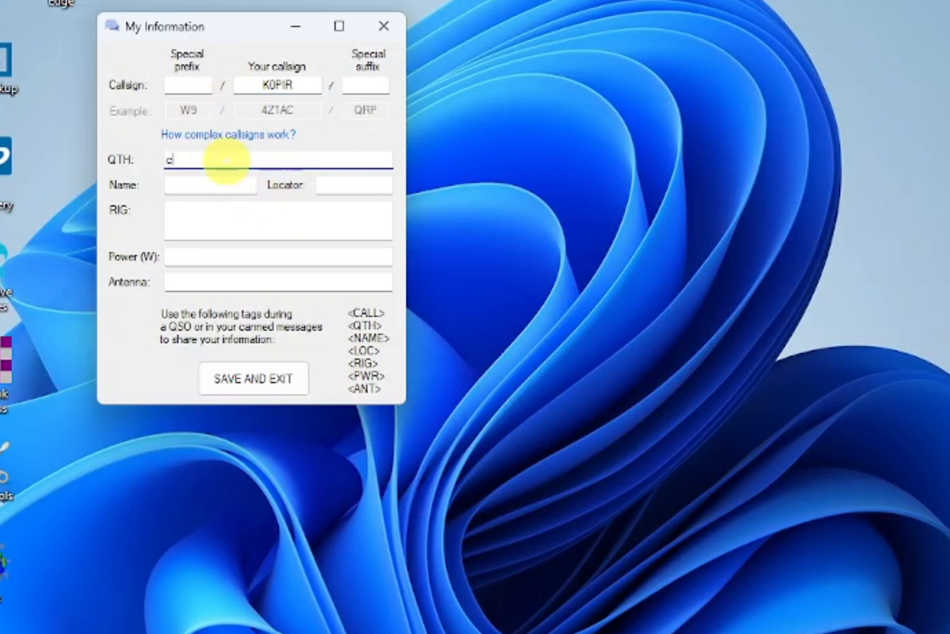
text(ullman, Al)
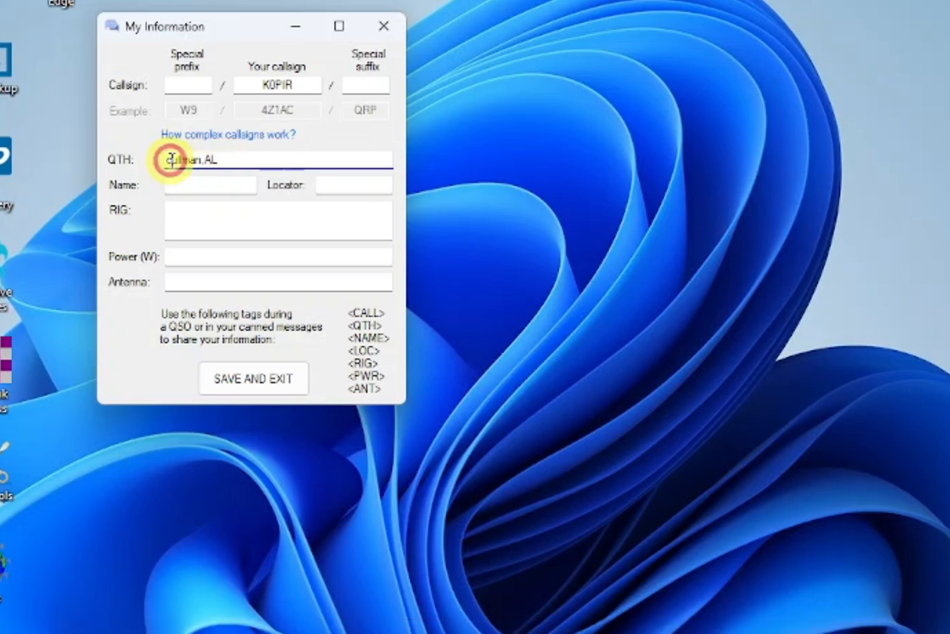
key(Delete)
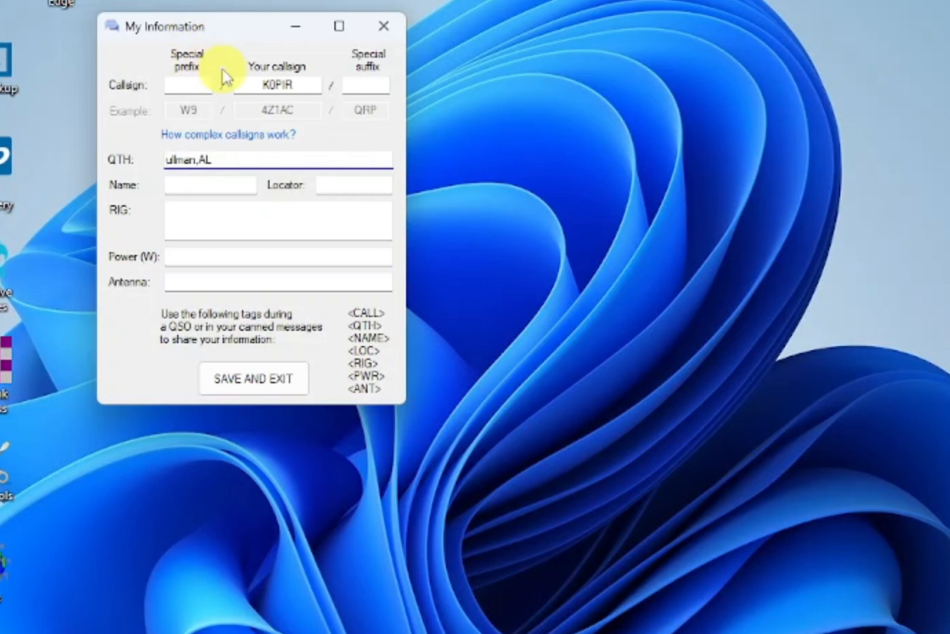
text(C)
click(202, 183)
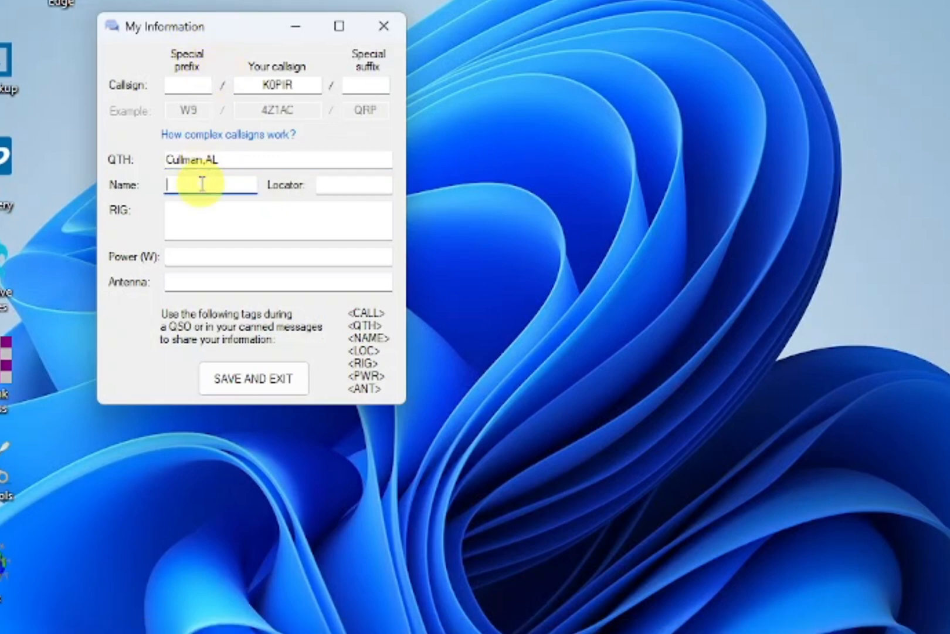
text(R)
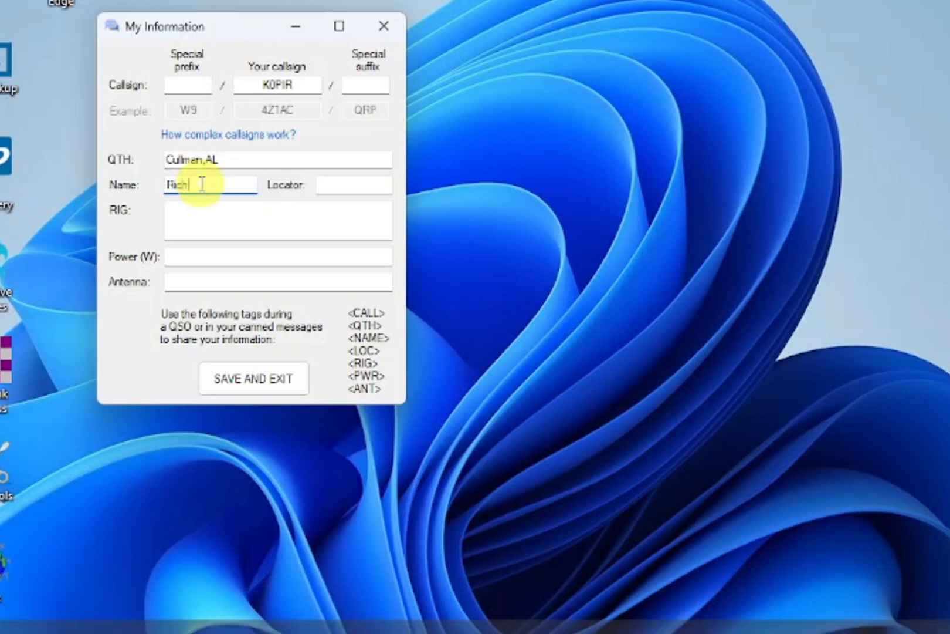
text(ich)
click(320, 186)
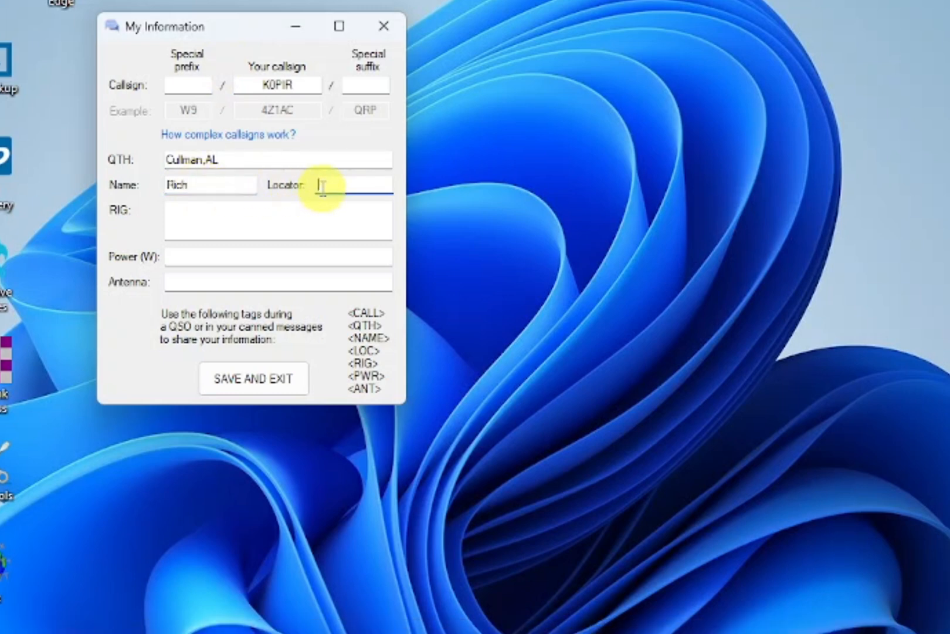
text(EM)
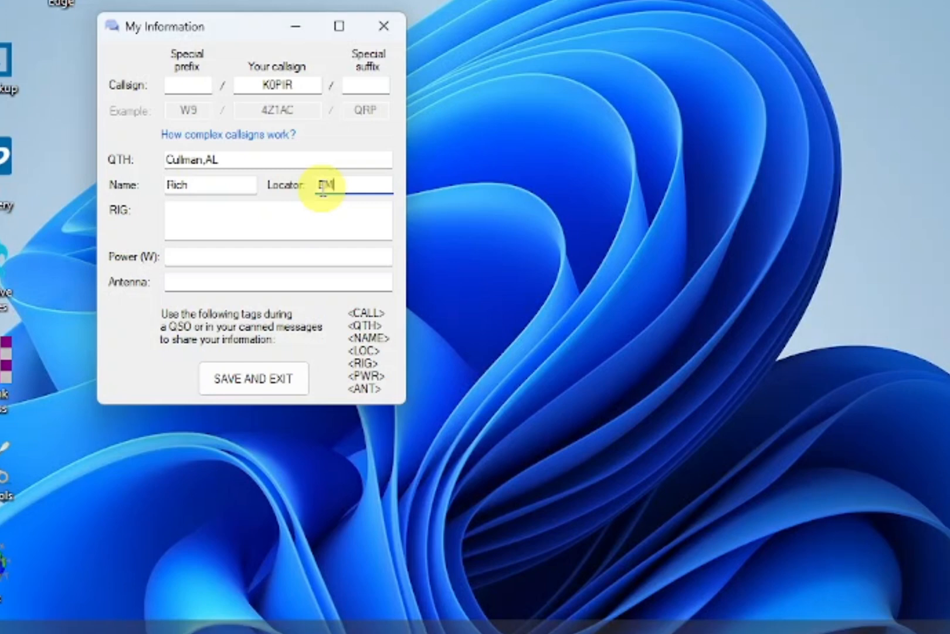
text(64Od)
- Set rig IC-7300, power 25 W and antenna G5RV, then save and exit
click(279, 209)
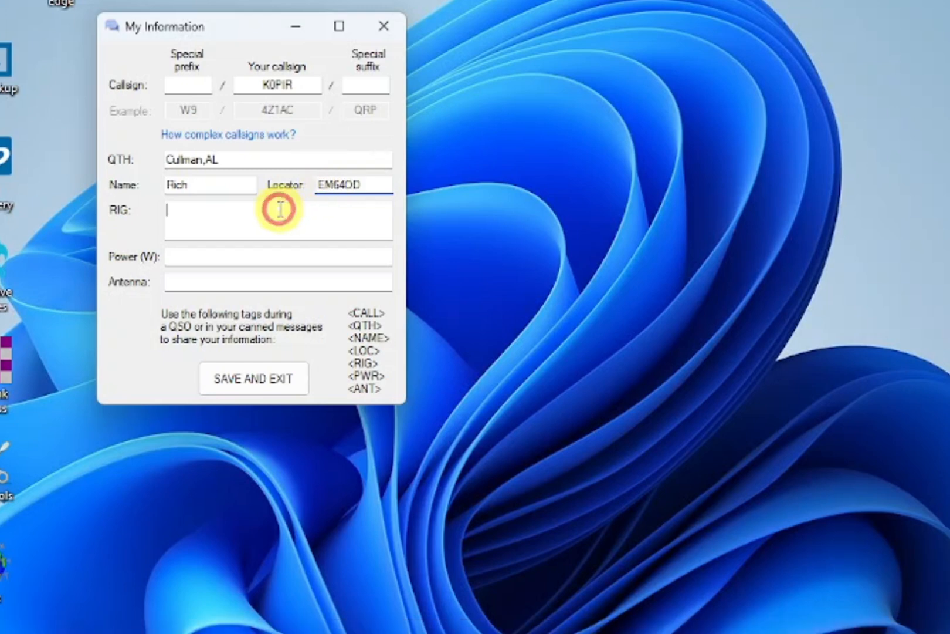
text(IC)
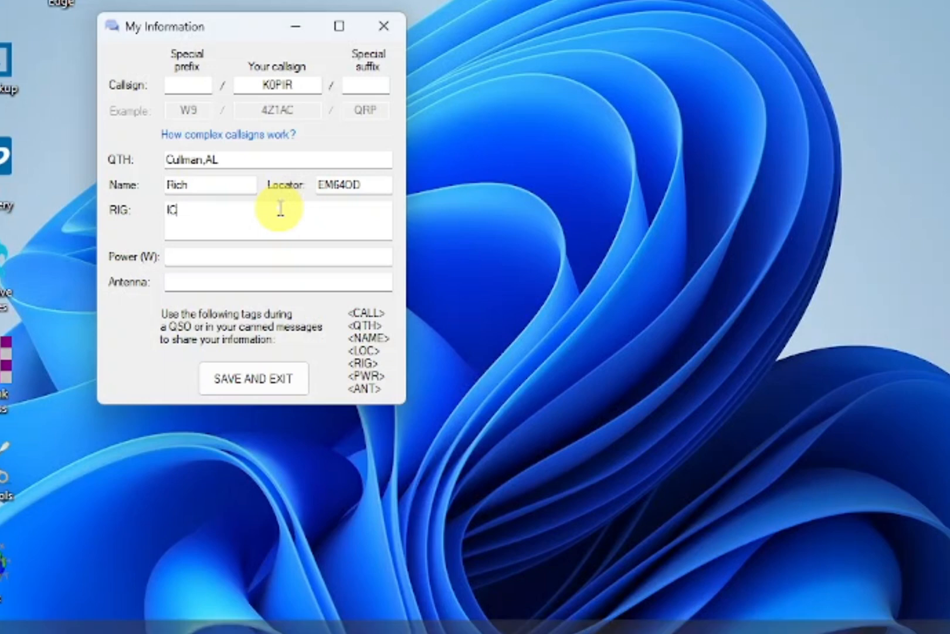
text(-7300)
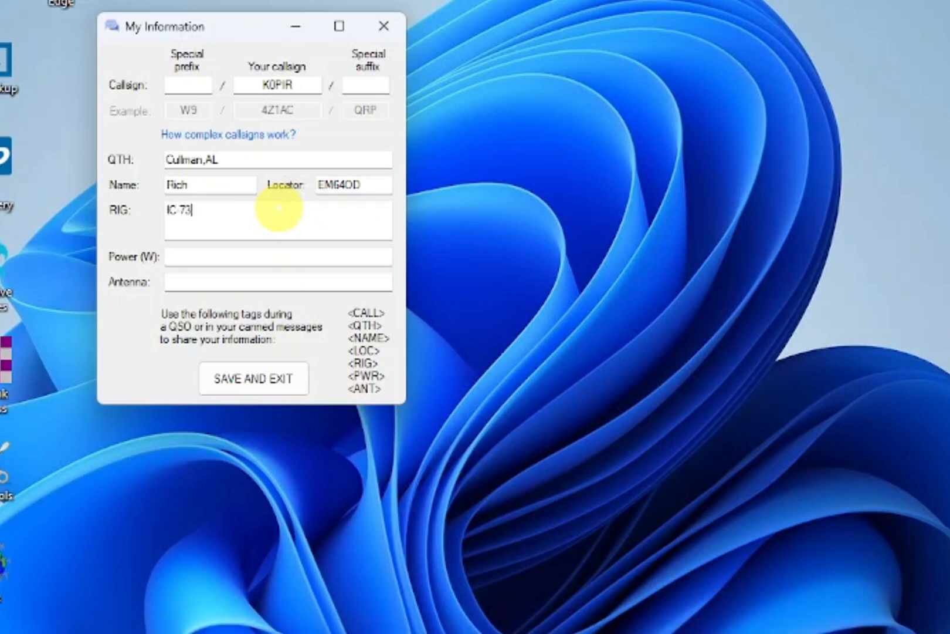
click(279, 255)
text(25)
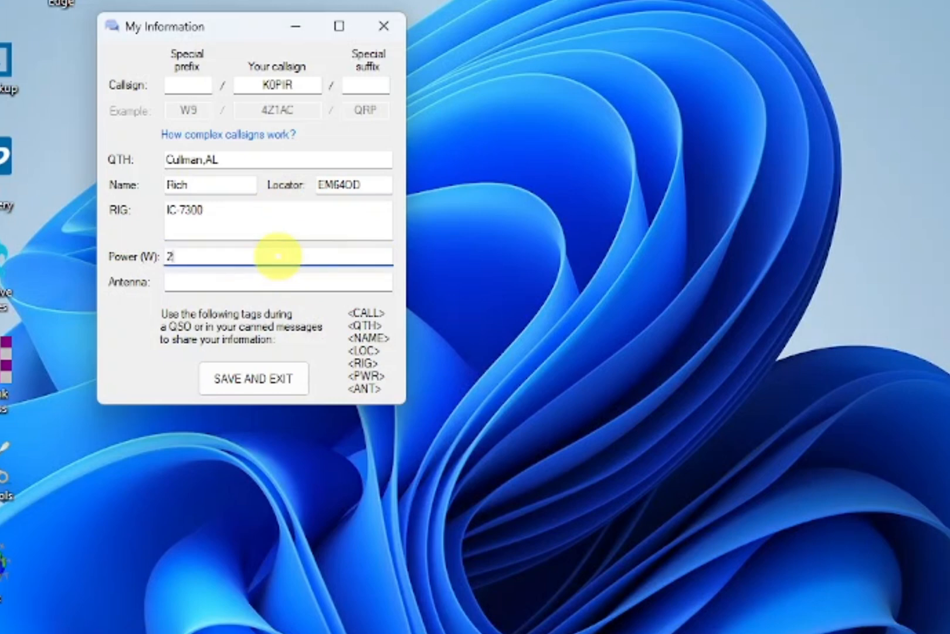
click(247, 284)
text(G5RV)
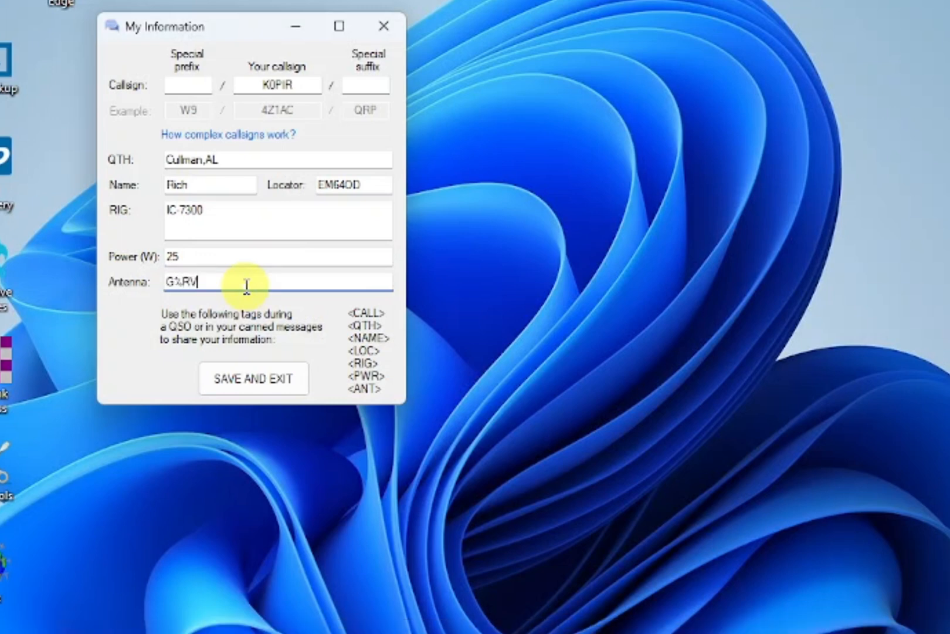
click(176, 277)
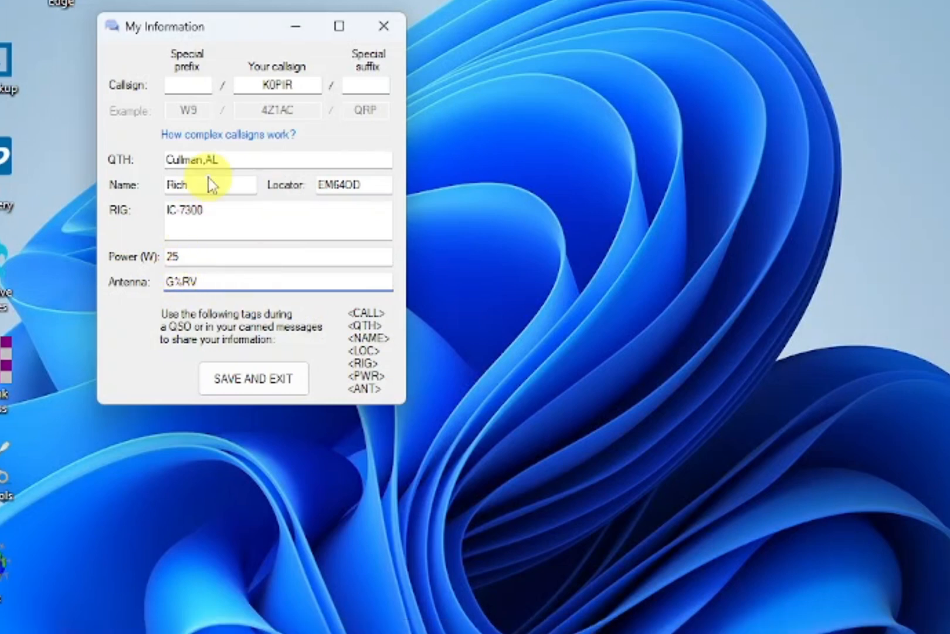
key(Delete)
text(5)
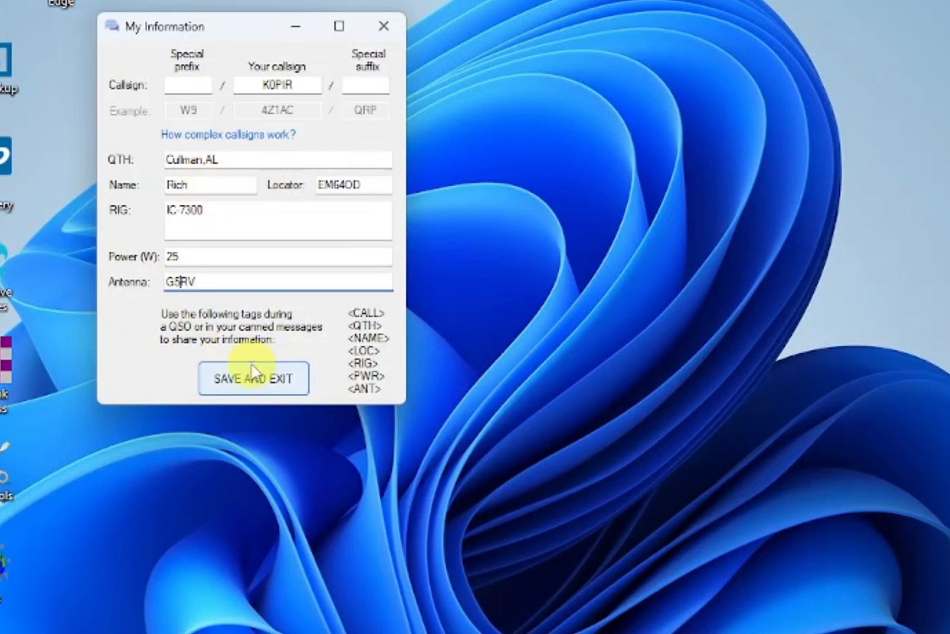
click(249, 383)
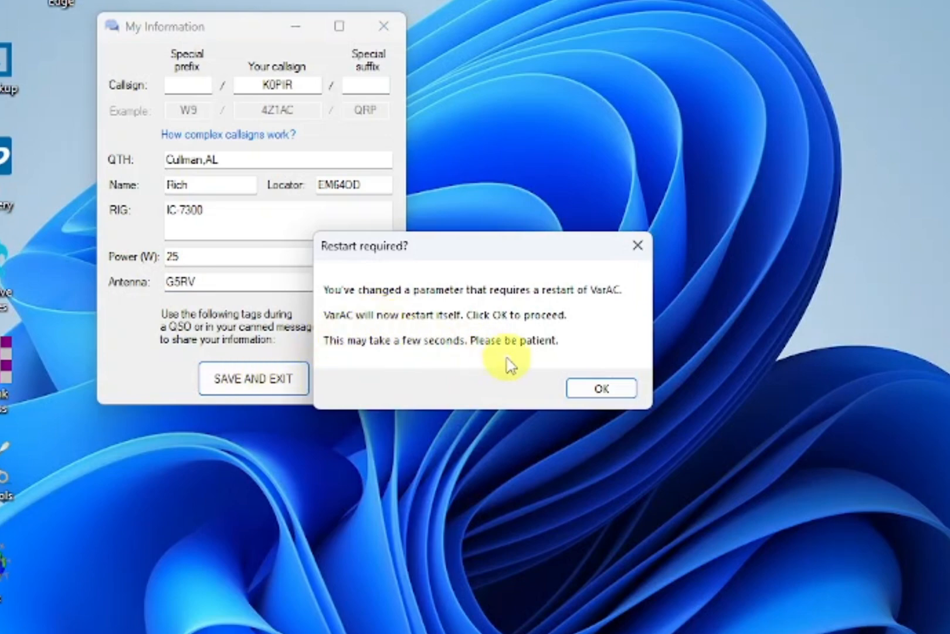
- Accept the restart and dismiss the manual tuning notice, reaching the main window at 14.105.000
click(603, 389)
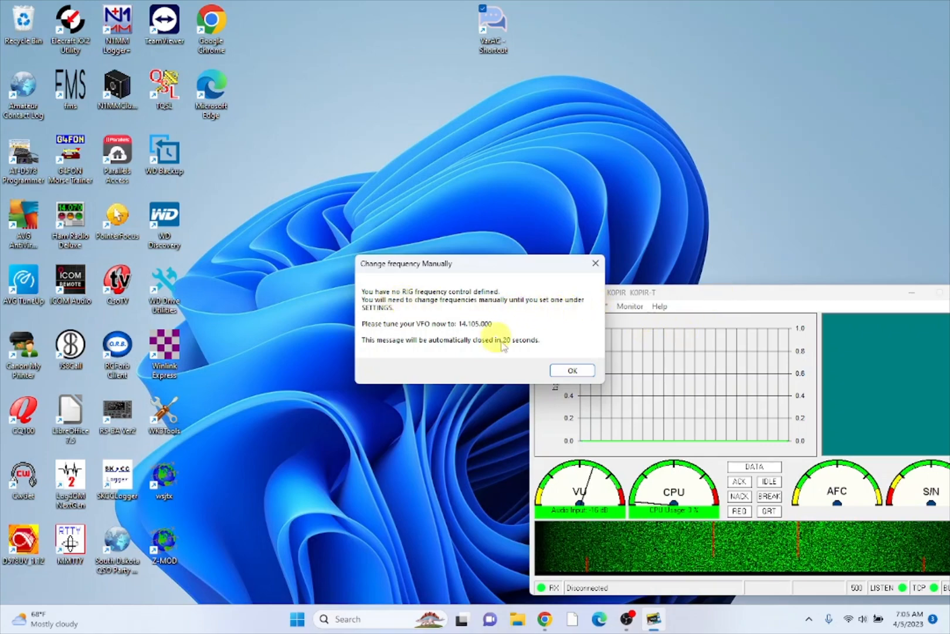
click(573, 370)
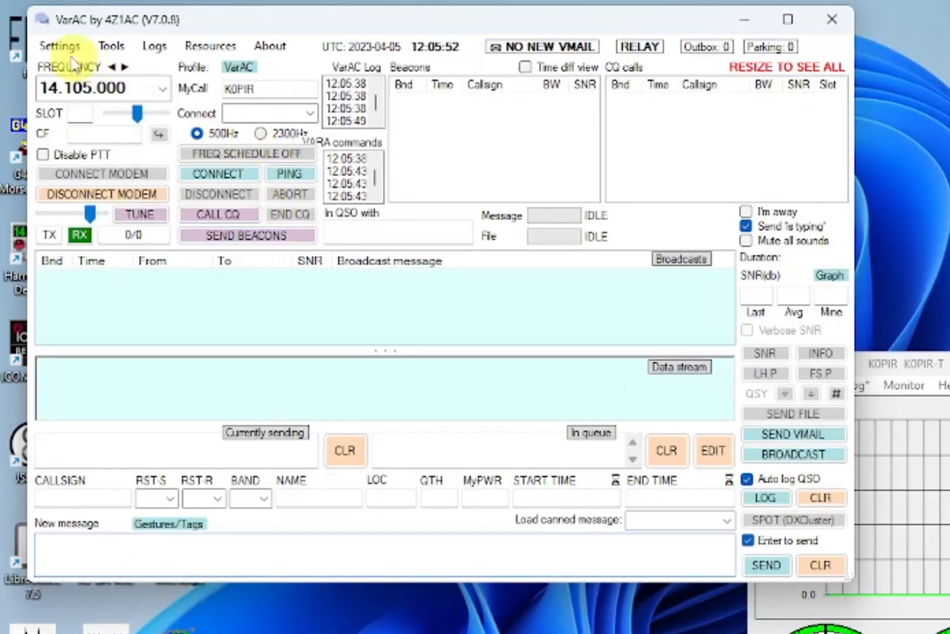
- In RIG Control and VARA Configurations, set the VARA file path to C:\VARA2\VARA.exe
click(60, 46)
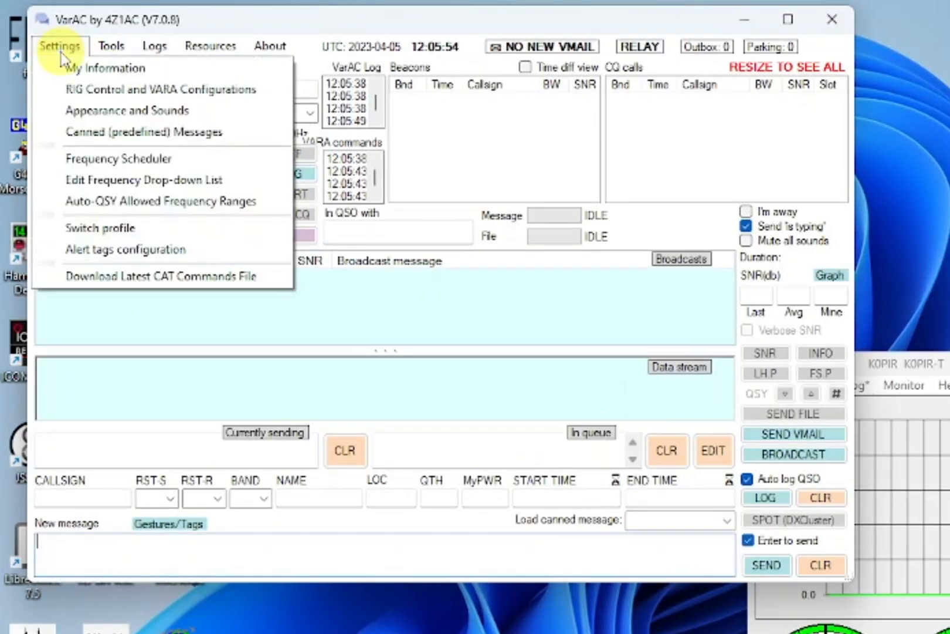
click(69, 96)
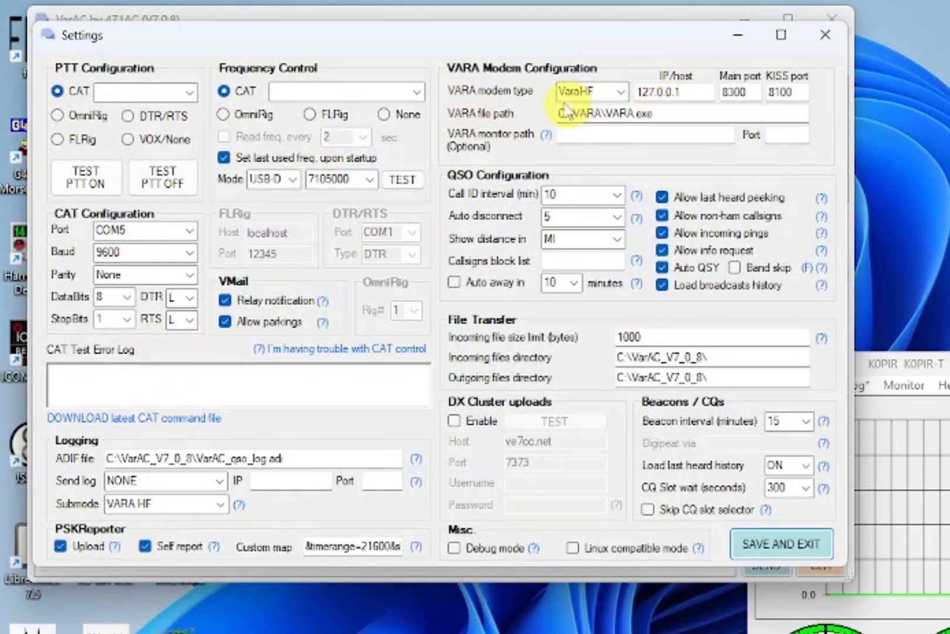
click(663, 114)
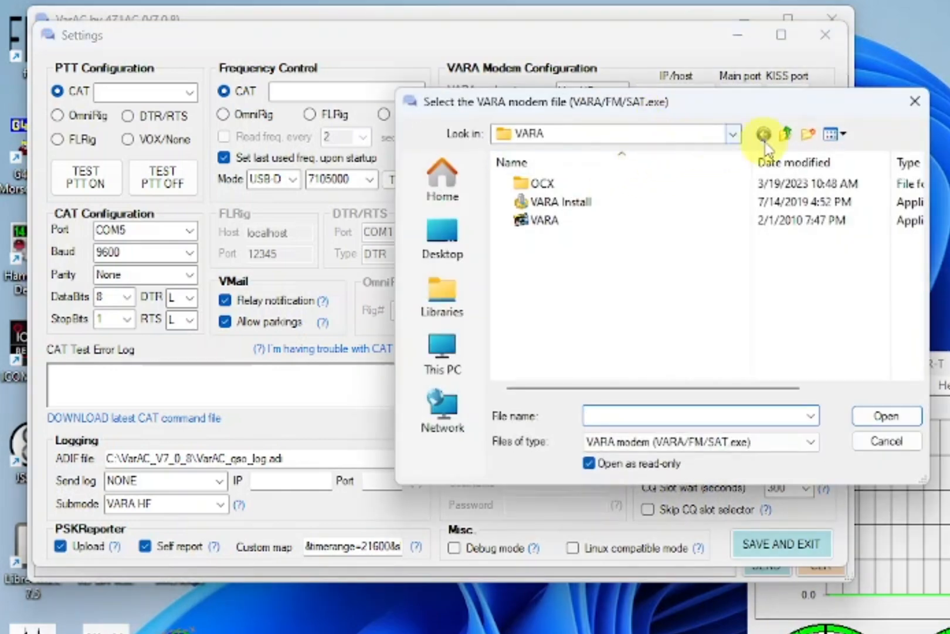
click(784, 135)
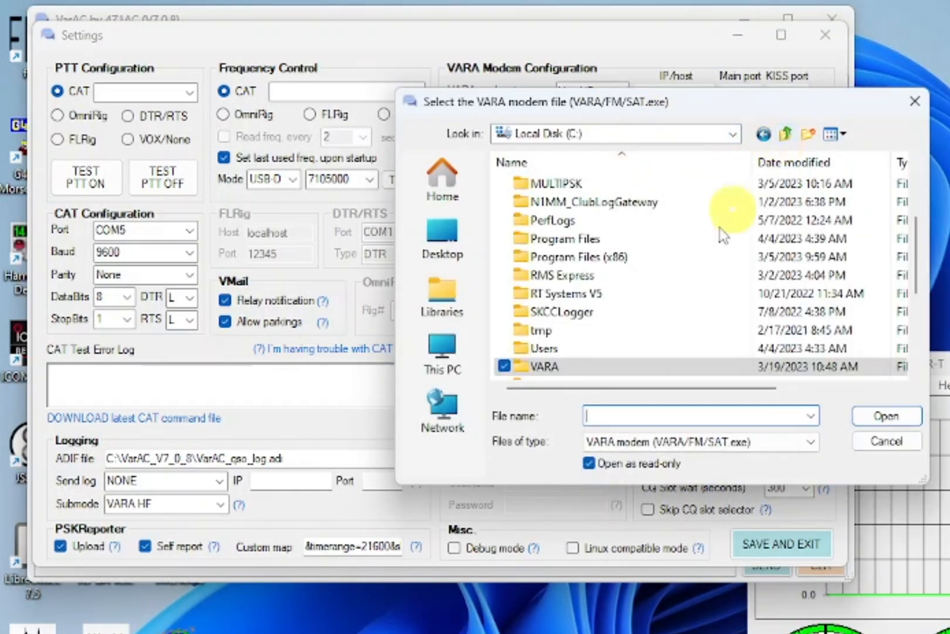
scroll(601, 367, down, 1)
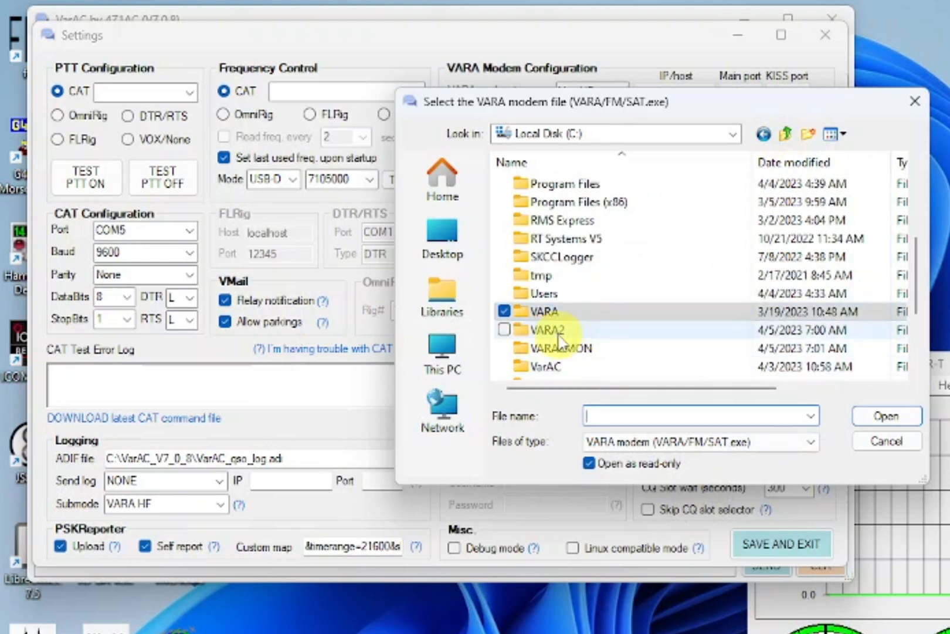
click(543, 331)
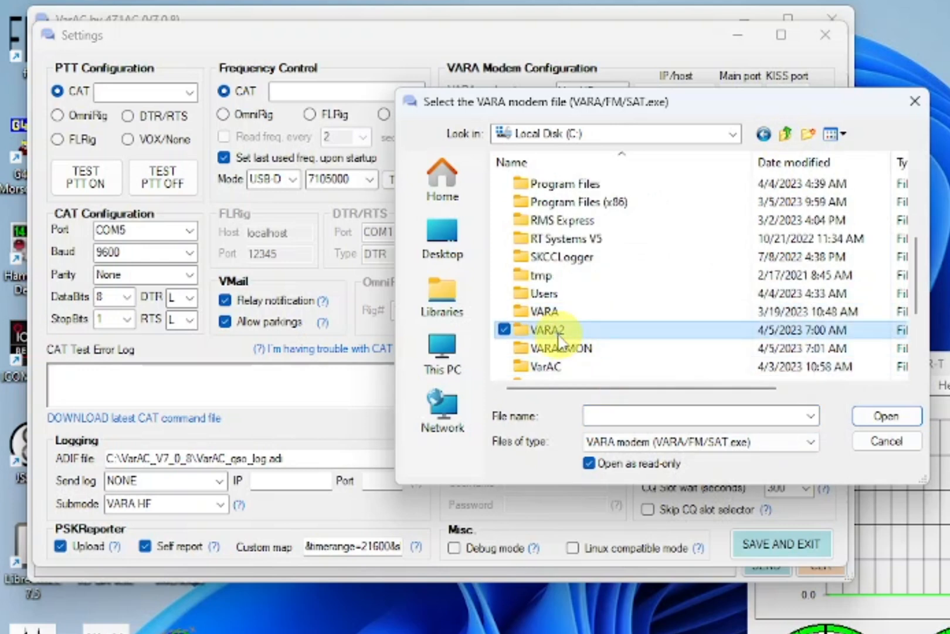
click(877, 415)
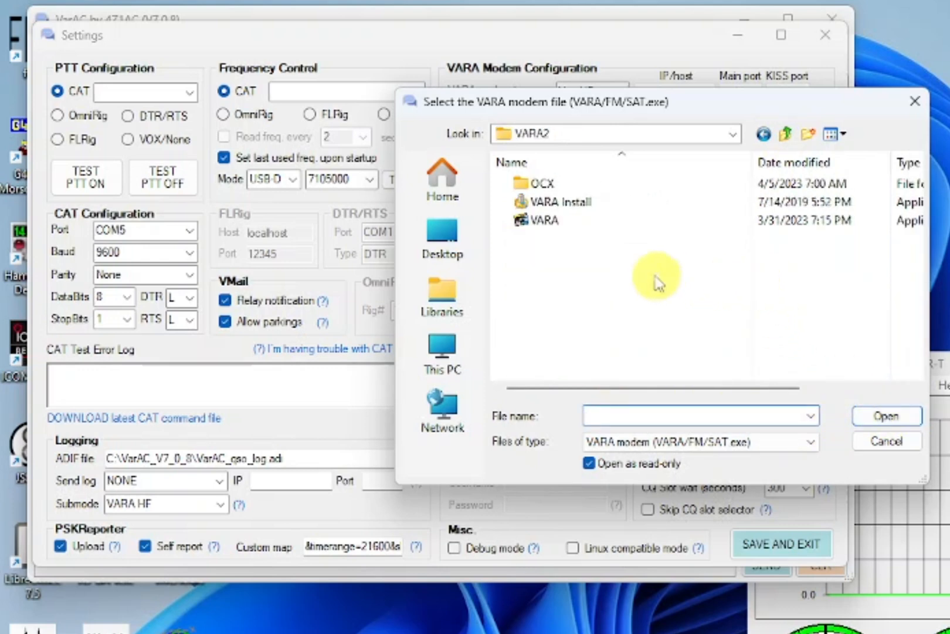
click(550, 224)
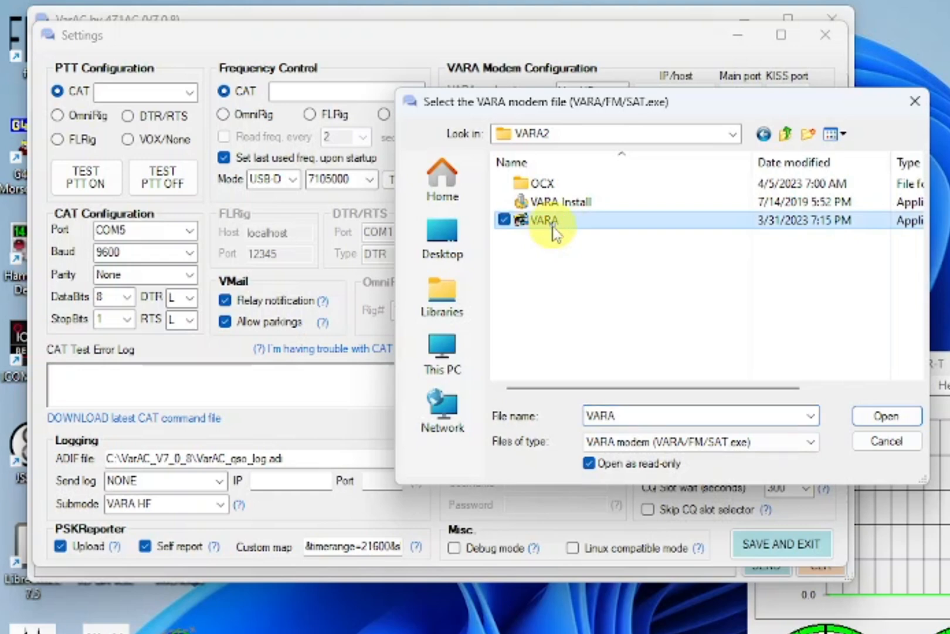
click(887, 417)
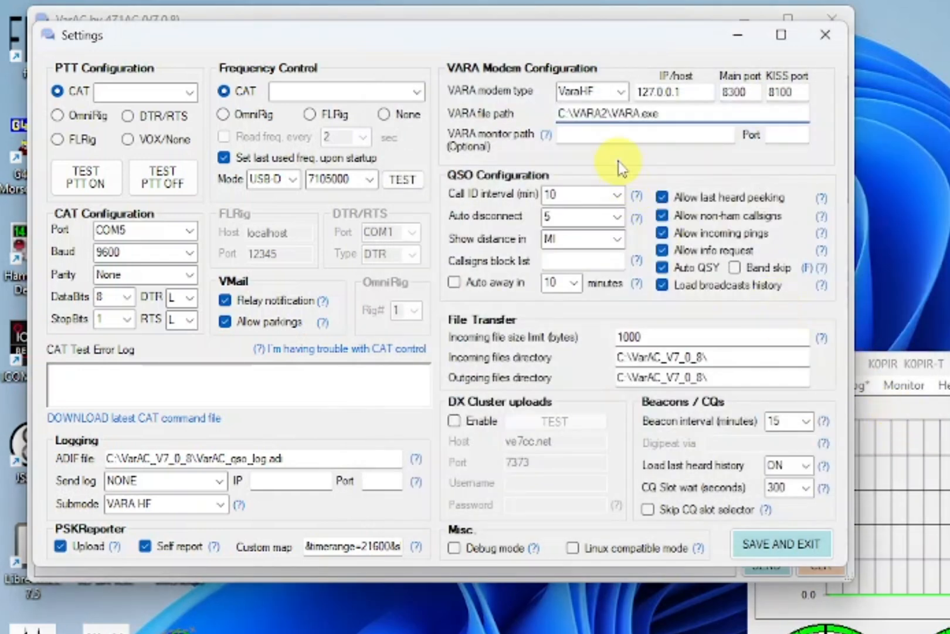
- Point the VARA monitor path to C:\VARA2MON\VARA.exe and enter monitor port 8350
click(582, 136)
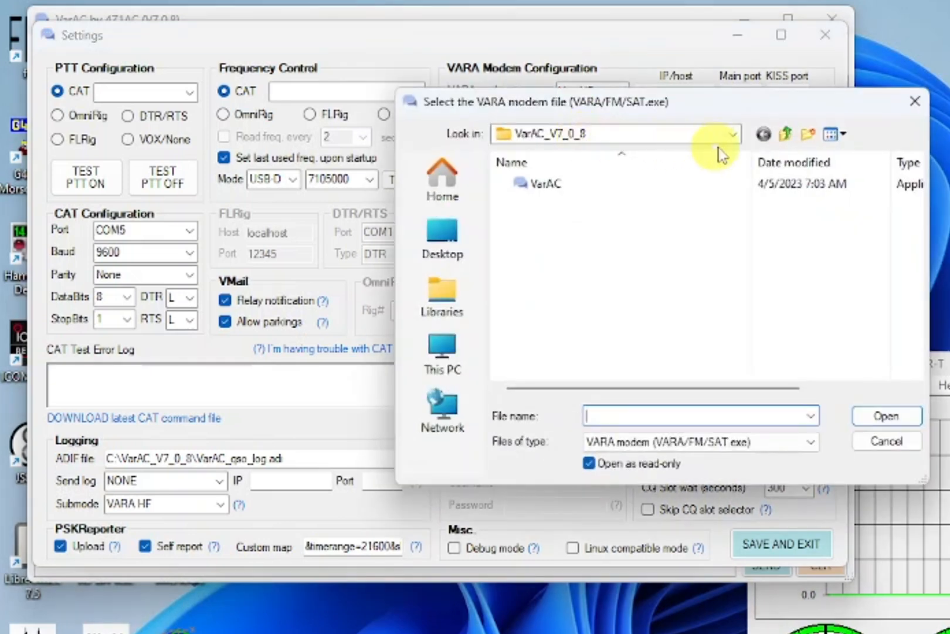
click(786, 136)
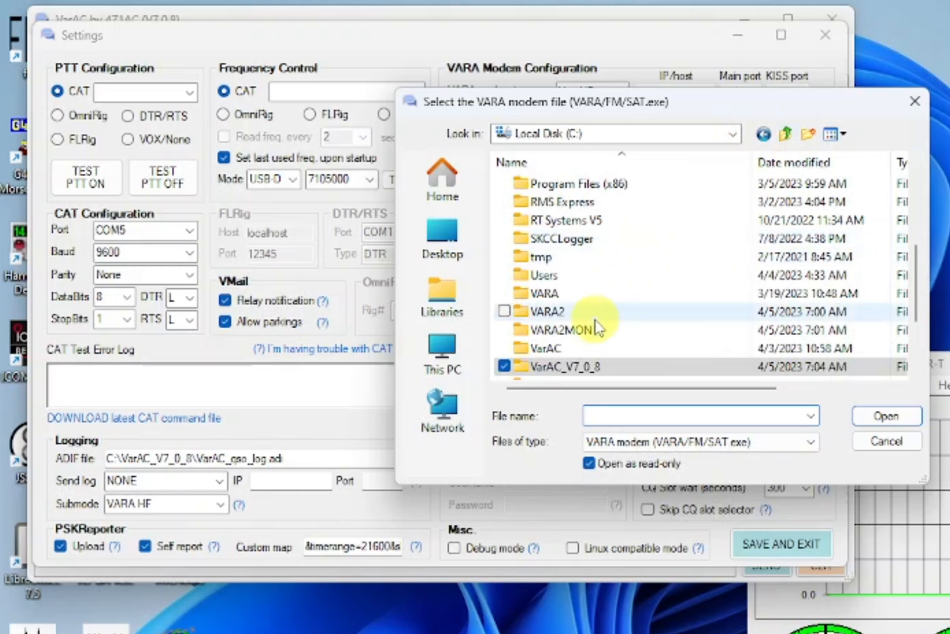
click(572, 330)
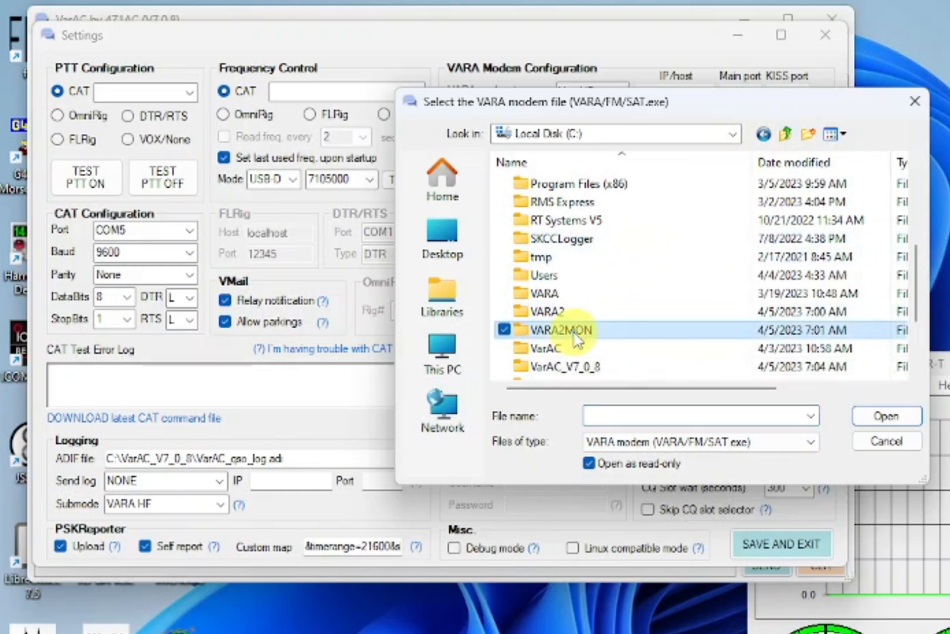
click(883, 421)
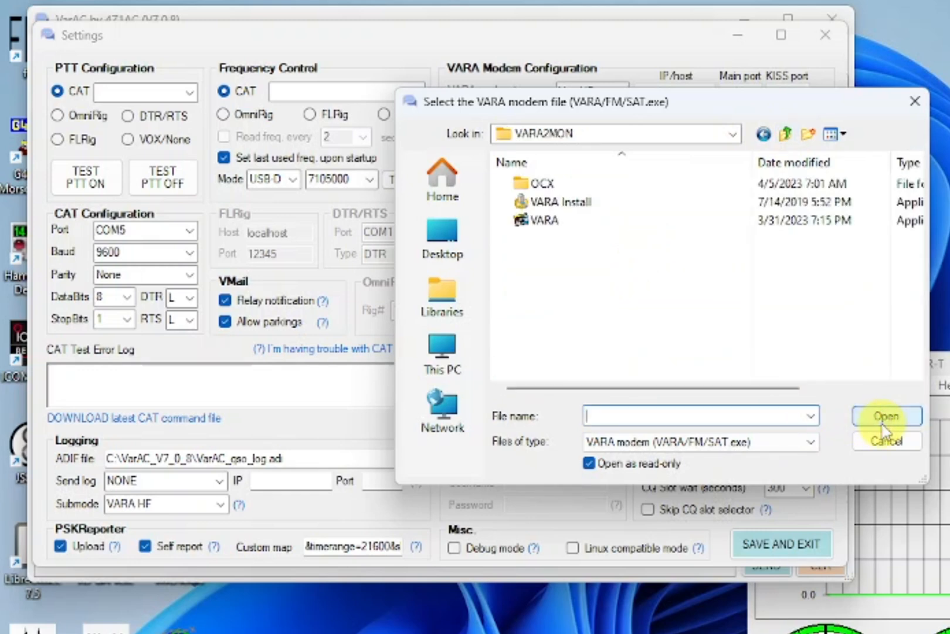
click(552, 224)
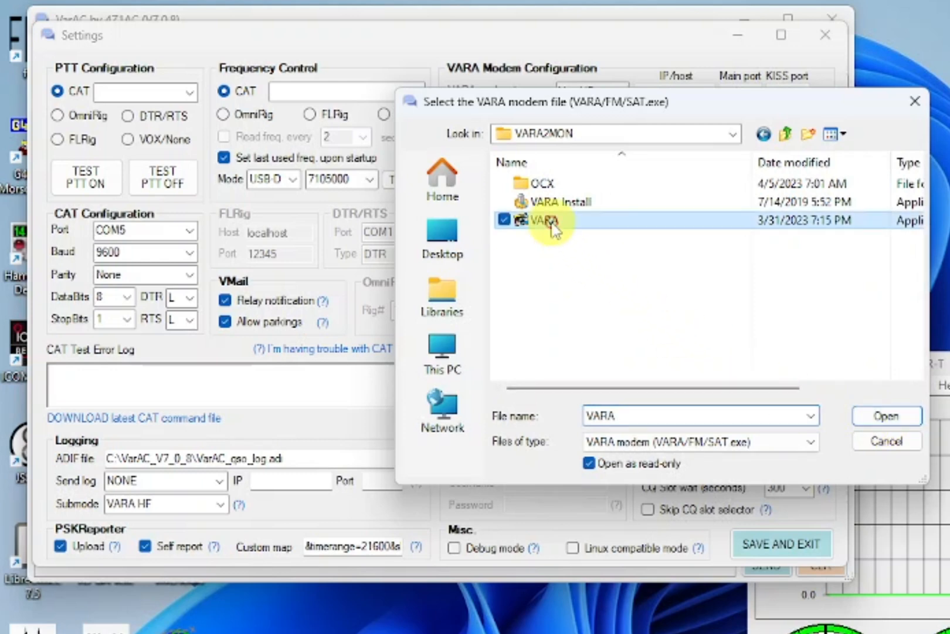
click(884, 419)
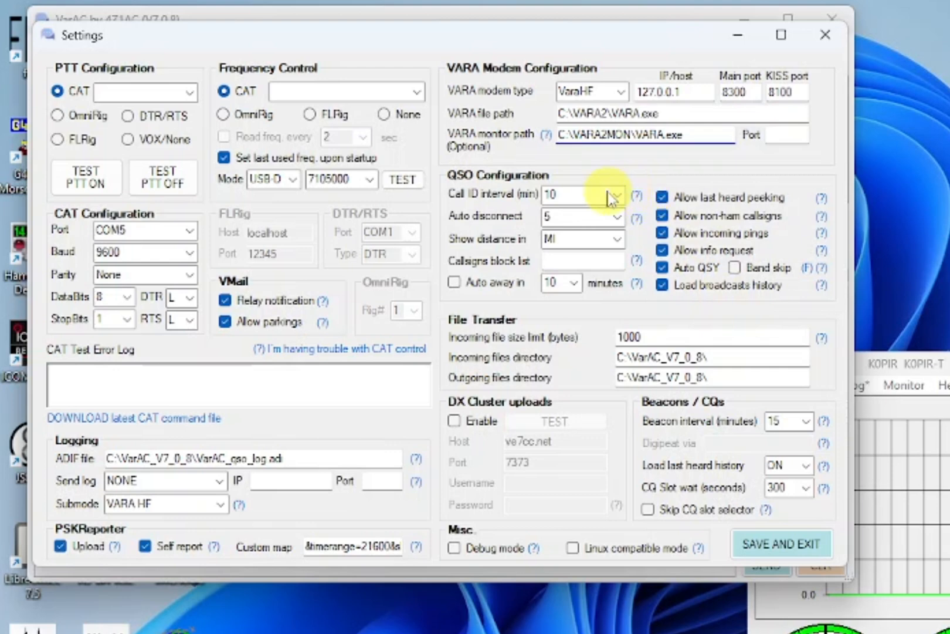
click(780, 136)
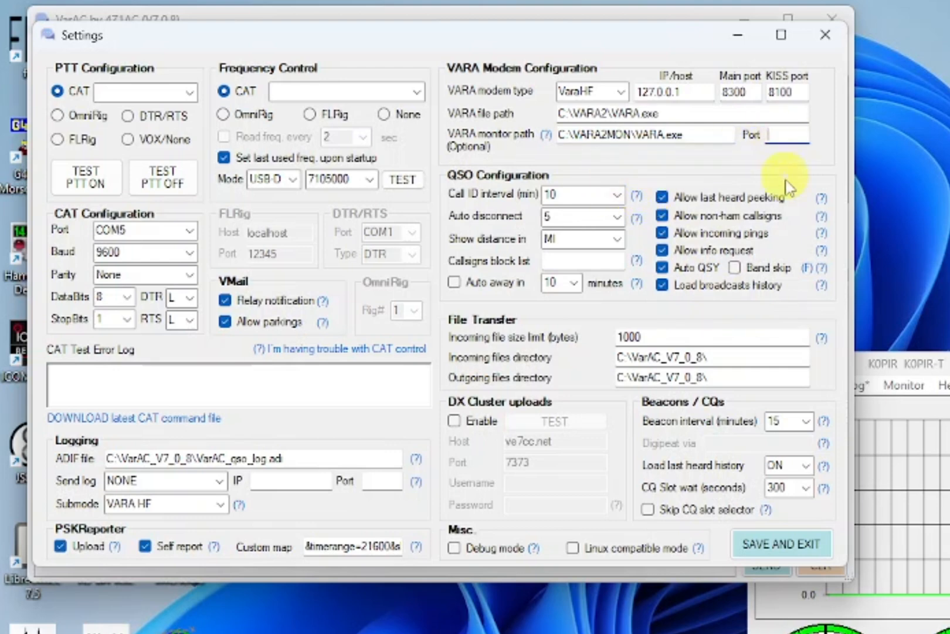
text(8350)
- Select Icom IC-7300 for CAT control at 115200 baud on COM1, testing frequency control
click(188, 94)
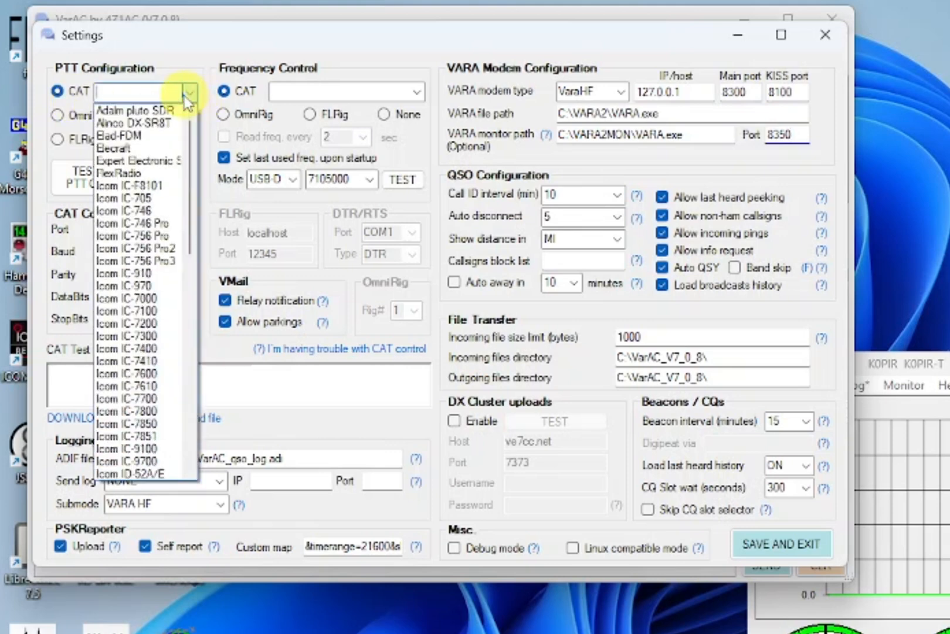
click(167, 346)
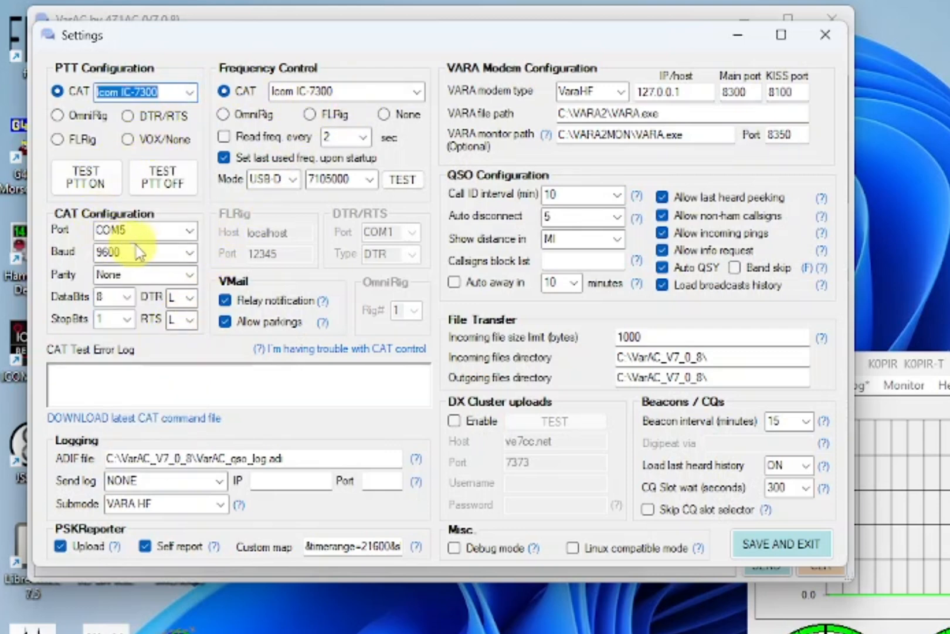
click(189, 254)
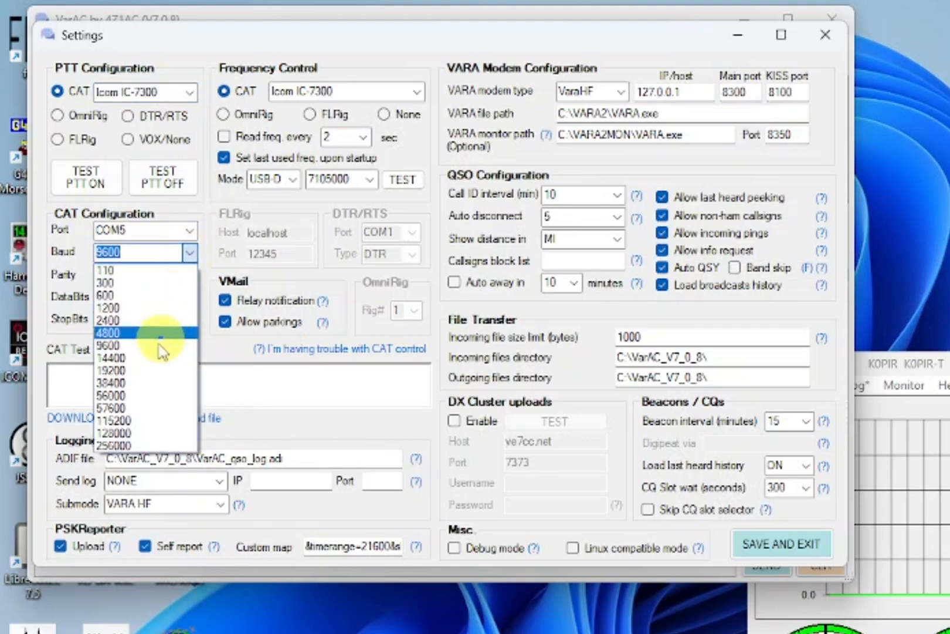
click(134, 422)
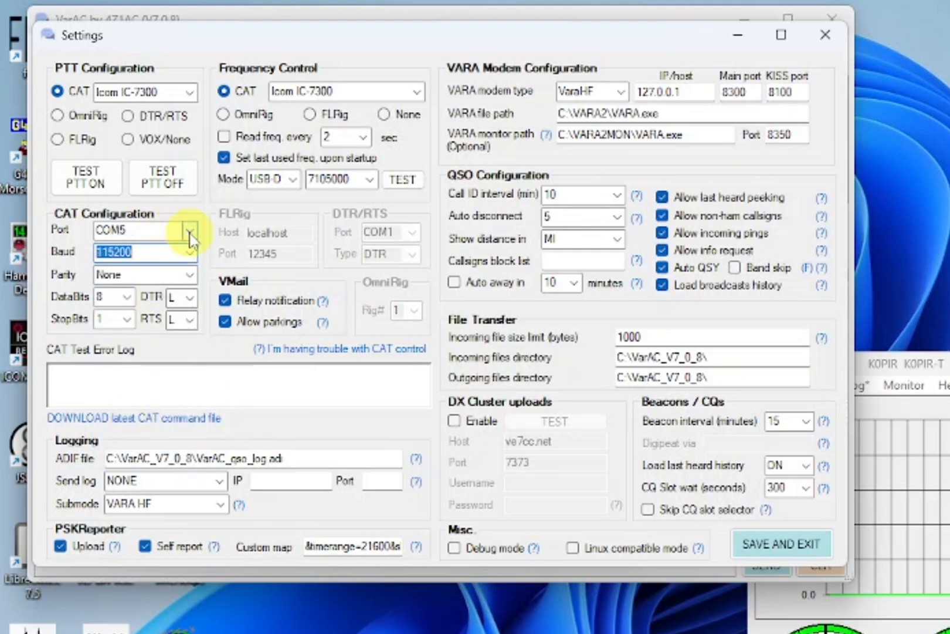
click(403, 181)
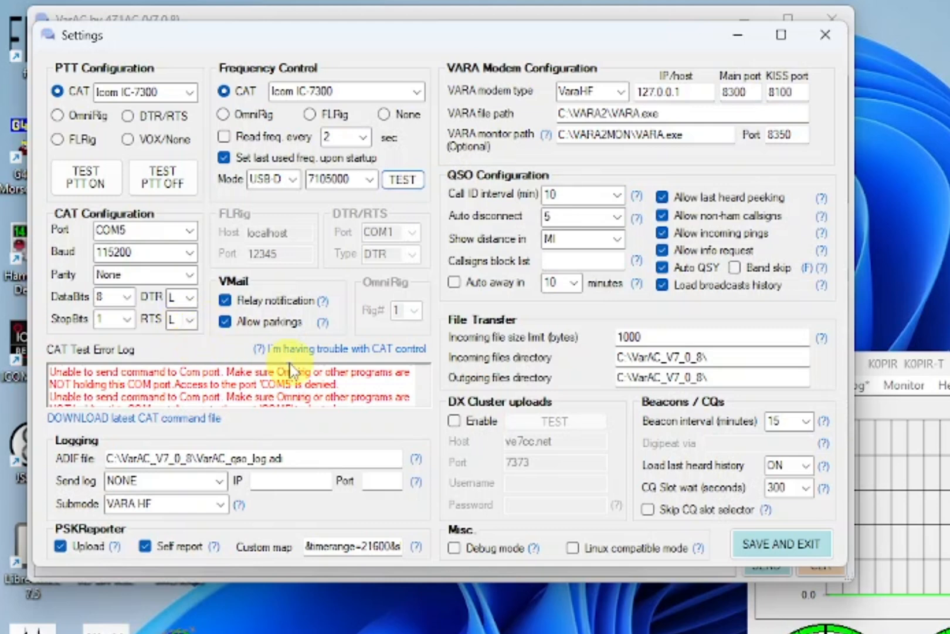
click(190, 231)
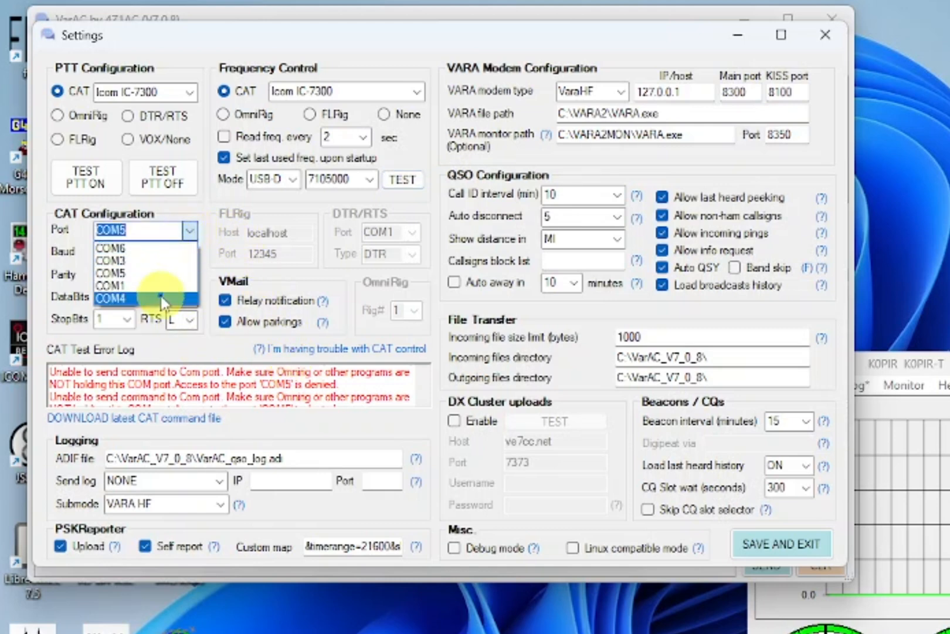
click(159, 285)
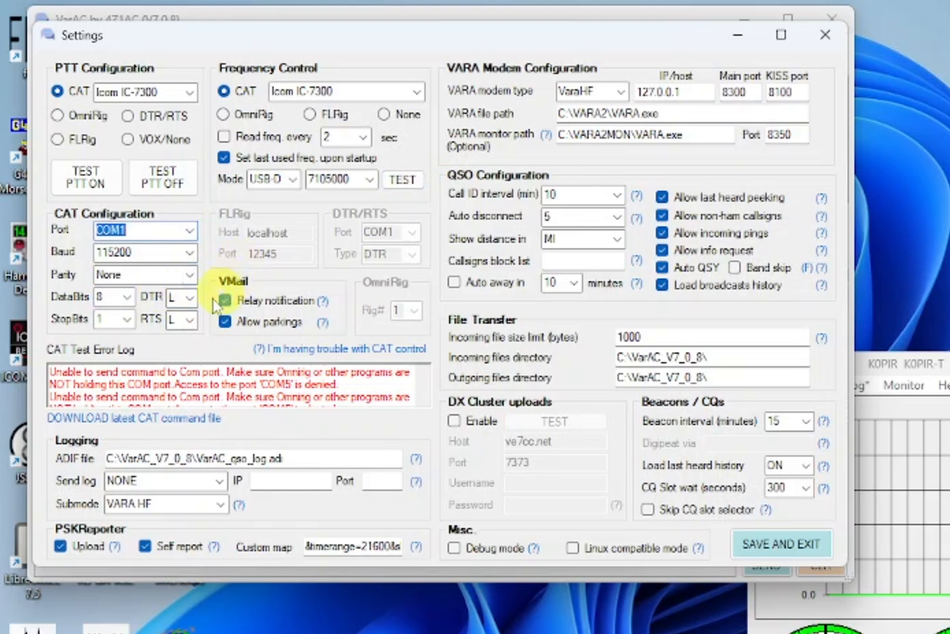
click(401, 181)
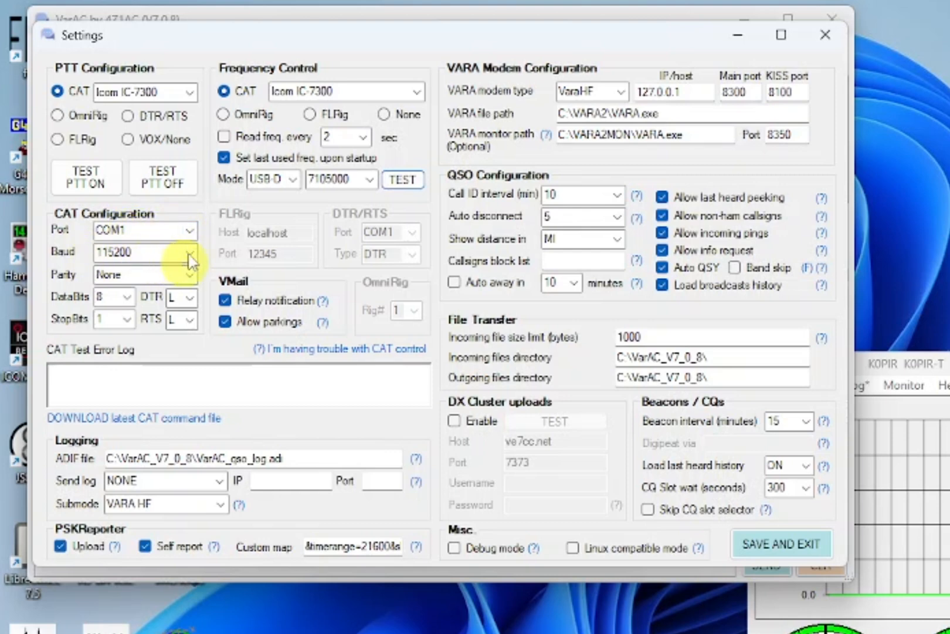
click(90, 186)
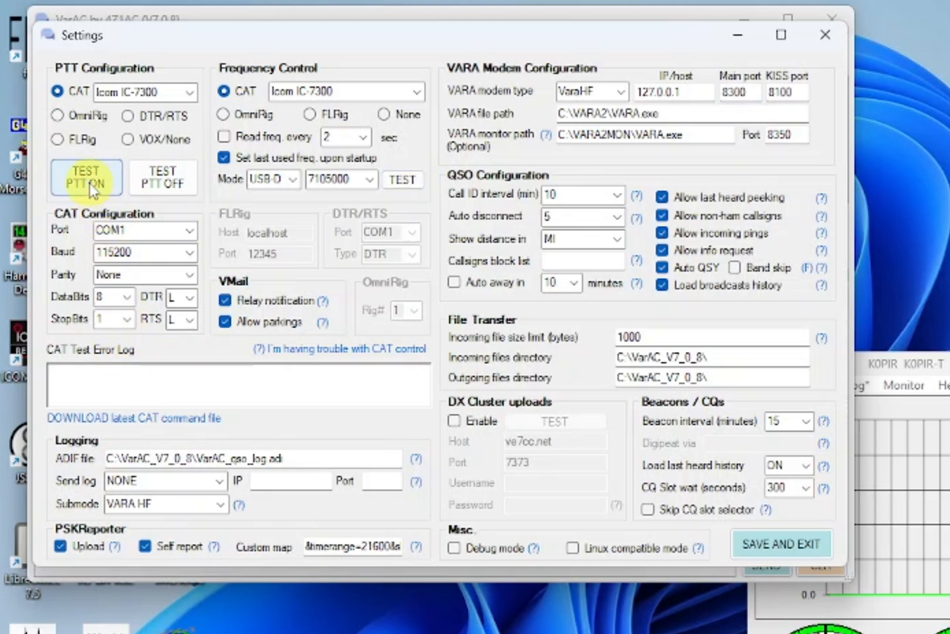
click(151, 190)
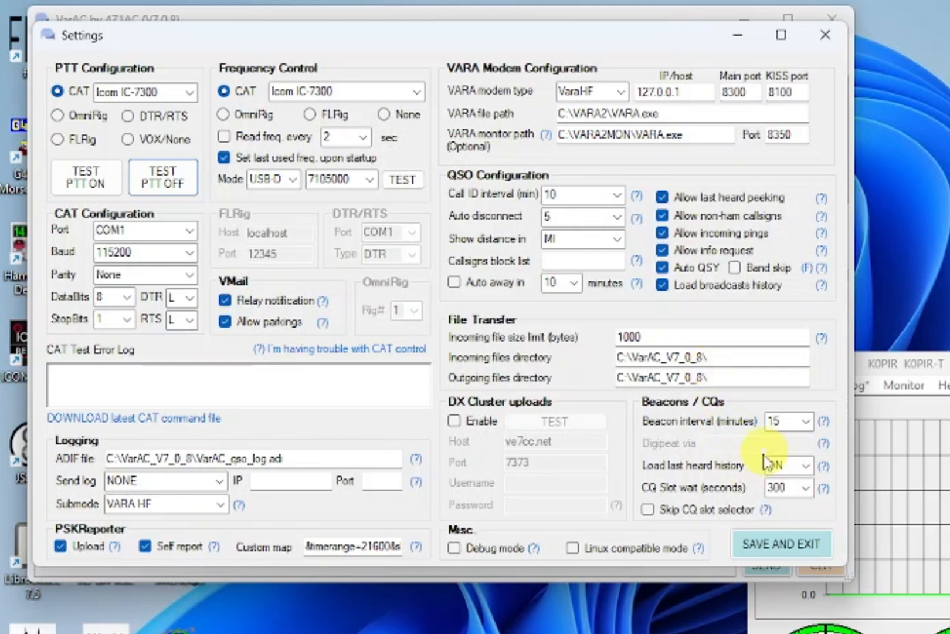
- Save the settings and confirm the restart so VarAC relaunches alongside VARA HF
click(768, 545)
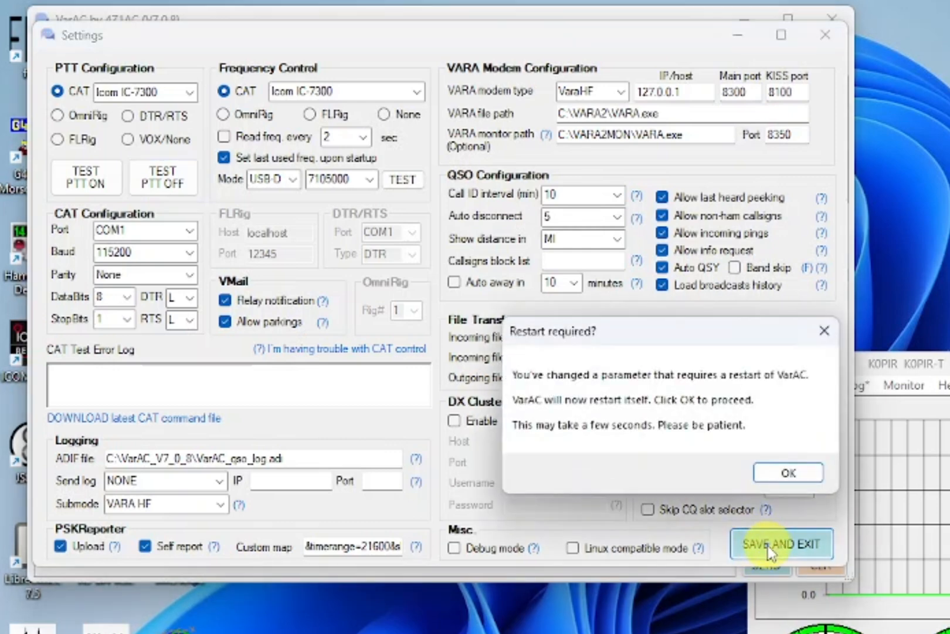
click(796, 475)
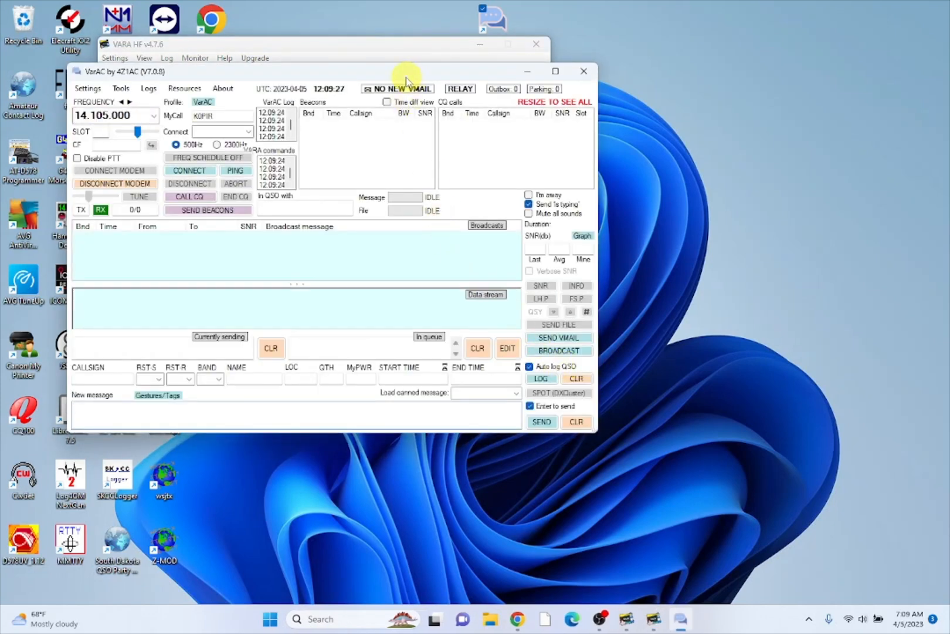
- Arrange VarAC and the two VARA HF windows so all are visible
drag(407, 79, 377, 143)
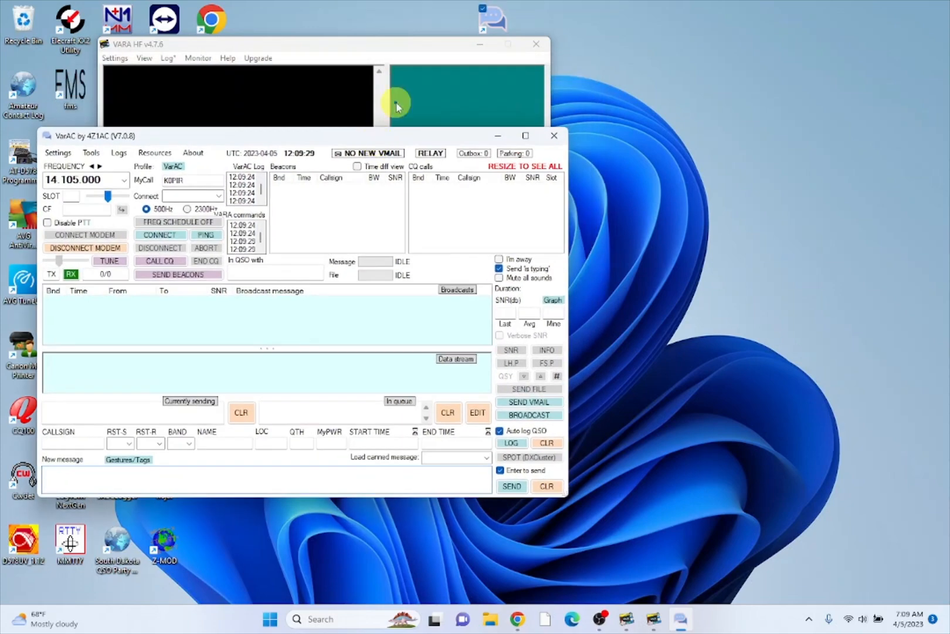
drag(413, 48, 810, 20)
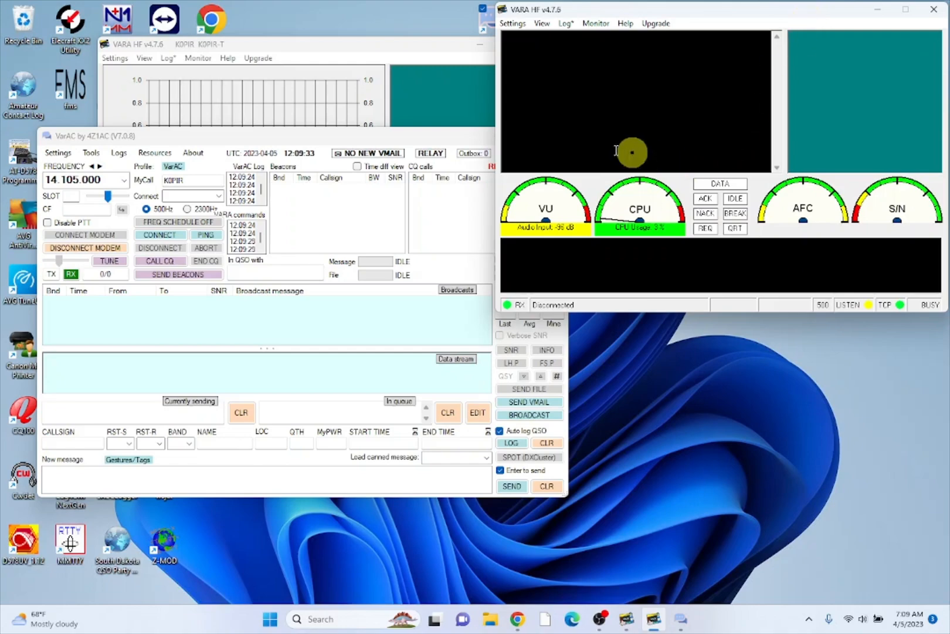
drag(340, 47, 744, 316)
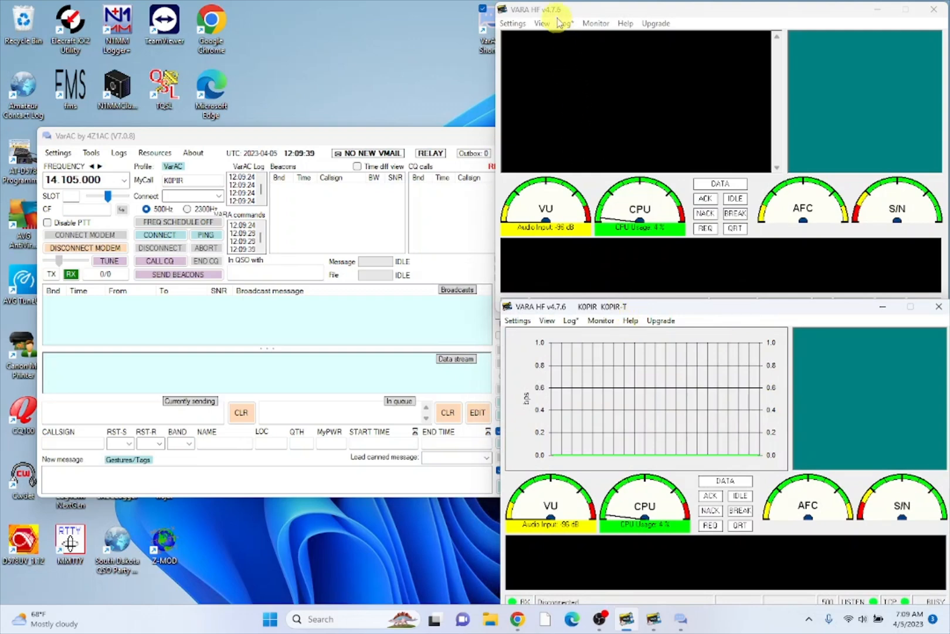
- Check the upper VARA HF window's Monitor menu, then the lower window's Settings menu
click(651, 15)
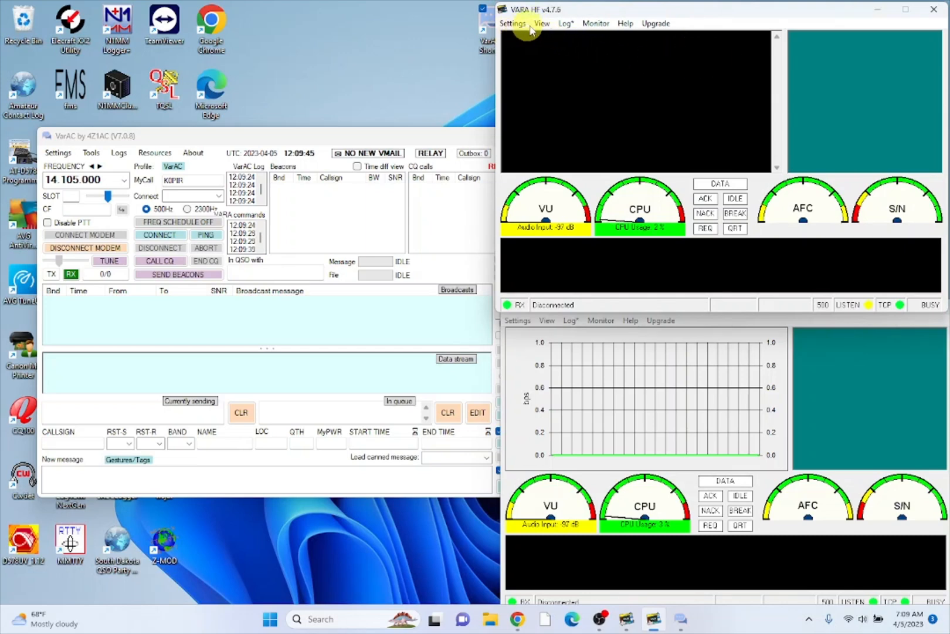
click(589, 25)
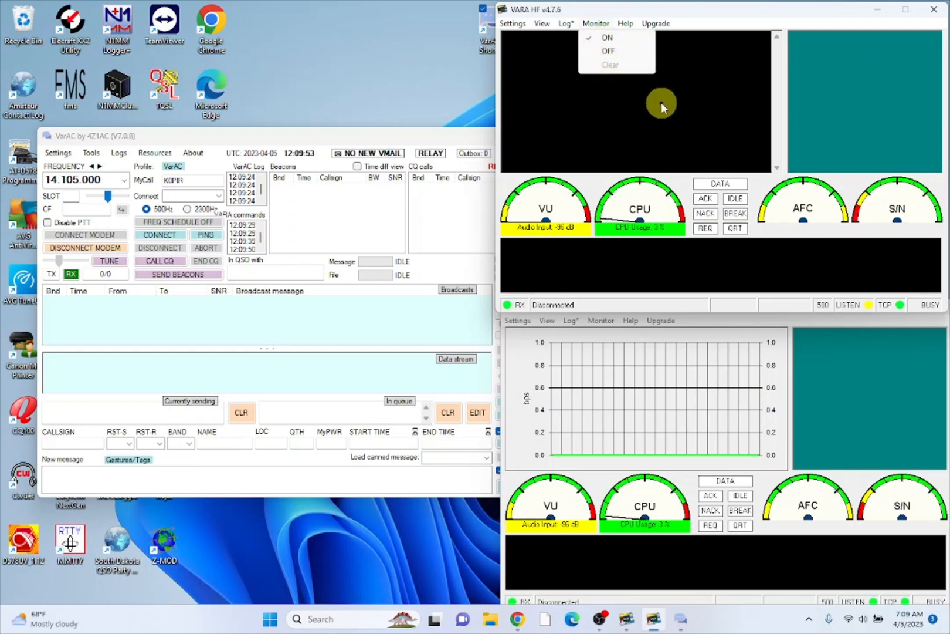
mouse_move(544, 28)
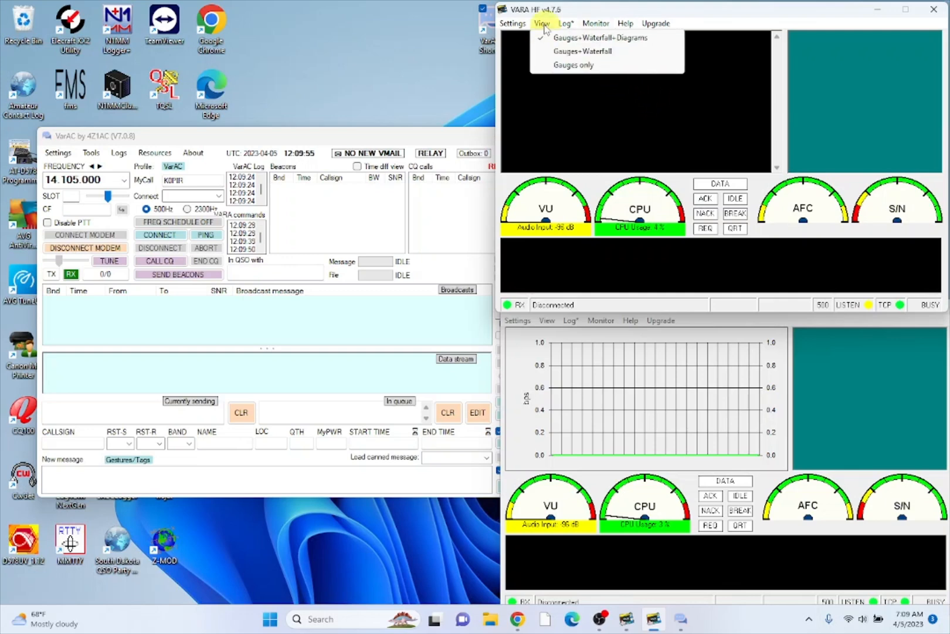
click(575, 12)
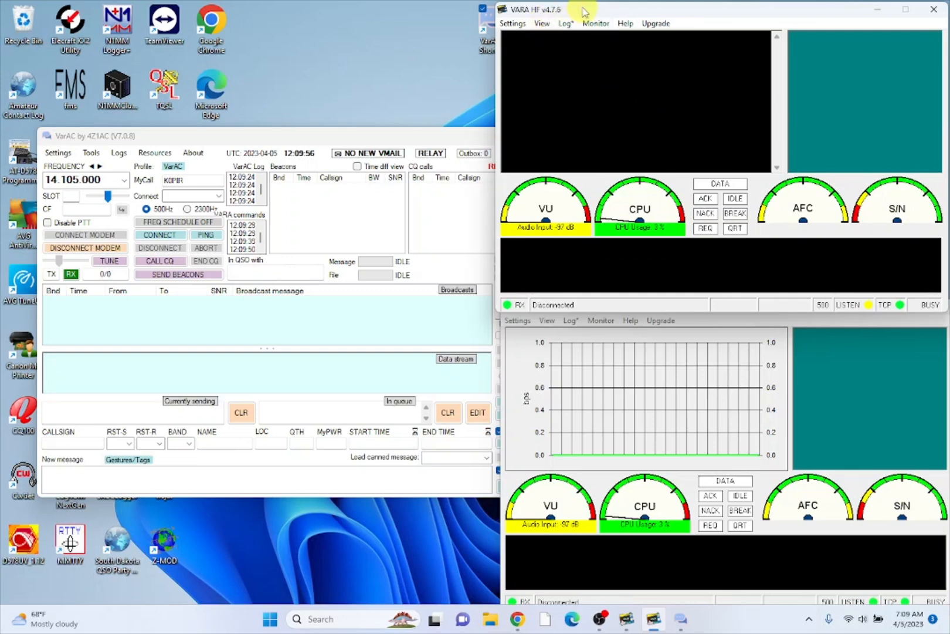
click(697, 327)
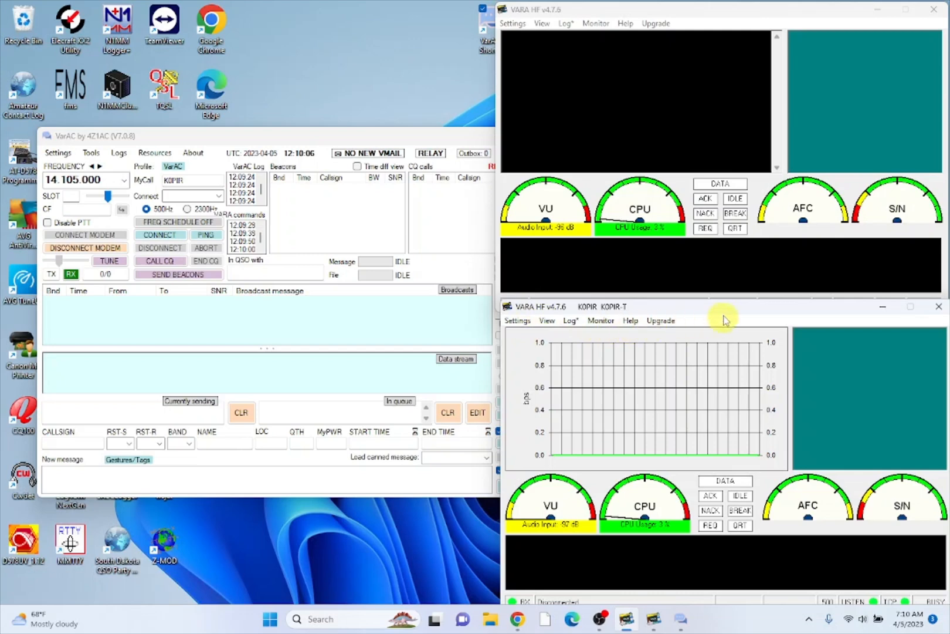
click(517, 321)
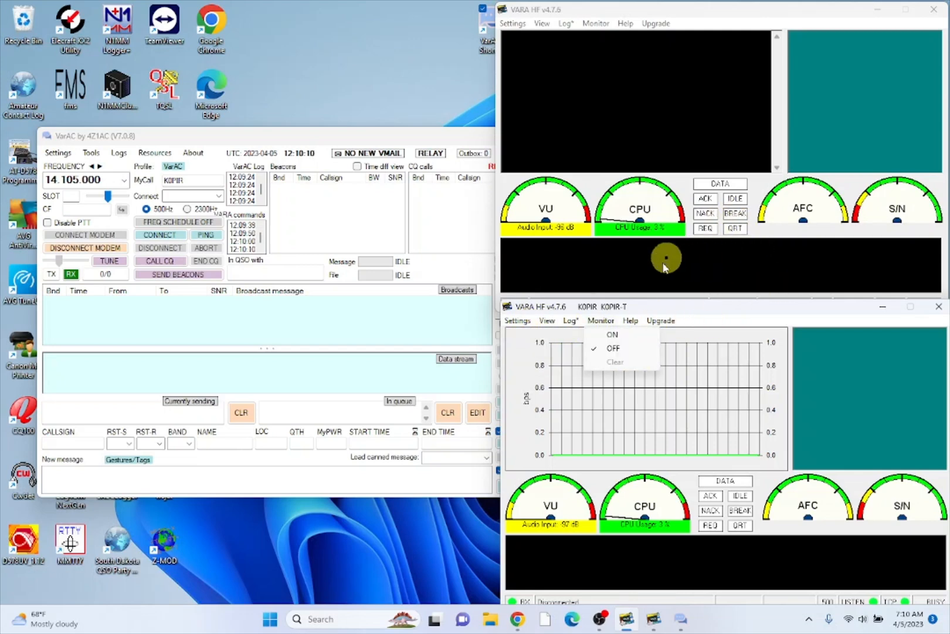
click(543, 323)
click(518, 322)
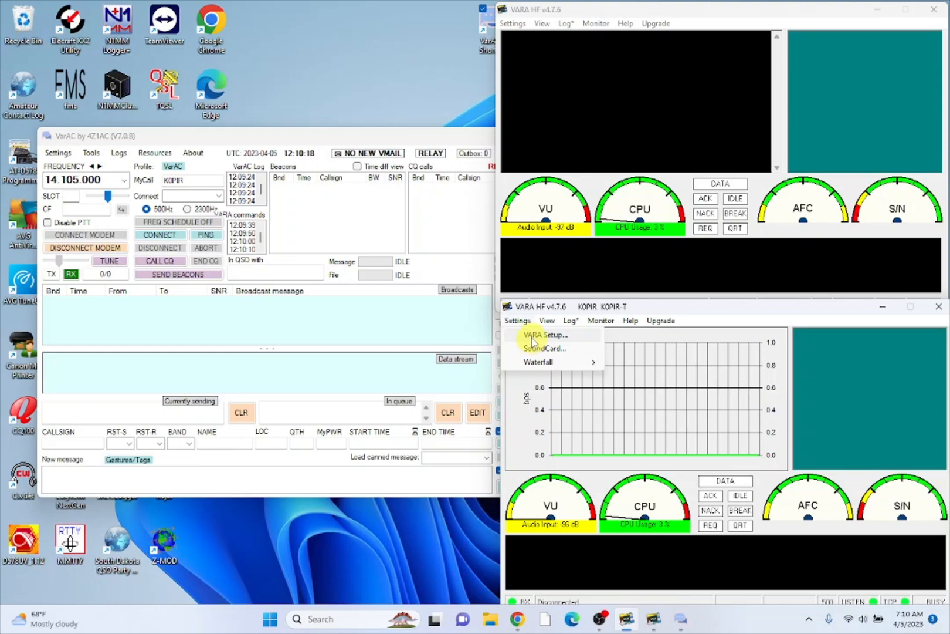
- Enter the station callsign in VARA Setup's first licence Callsign field and close the setup
click(533, 336)
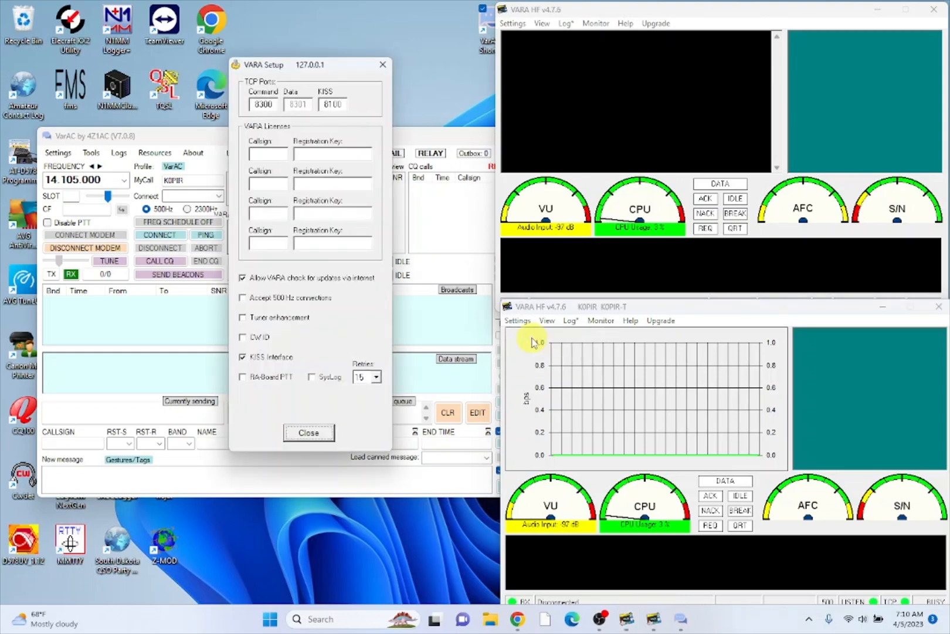
click(274, 155)
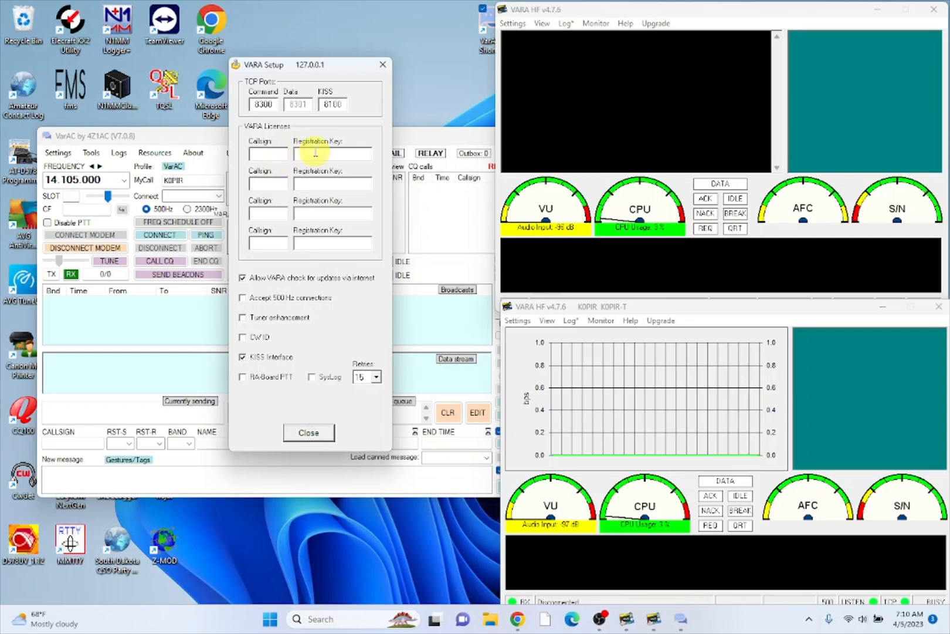
text(K0PIR)
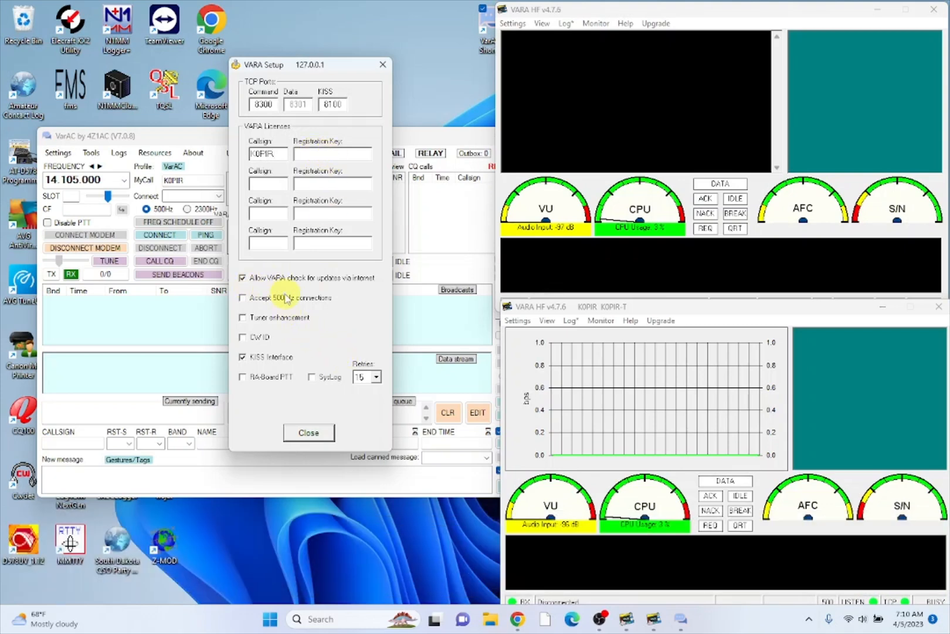
click(309, 434)
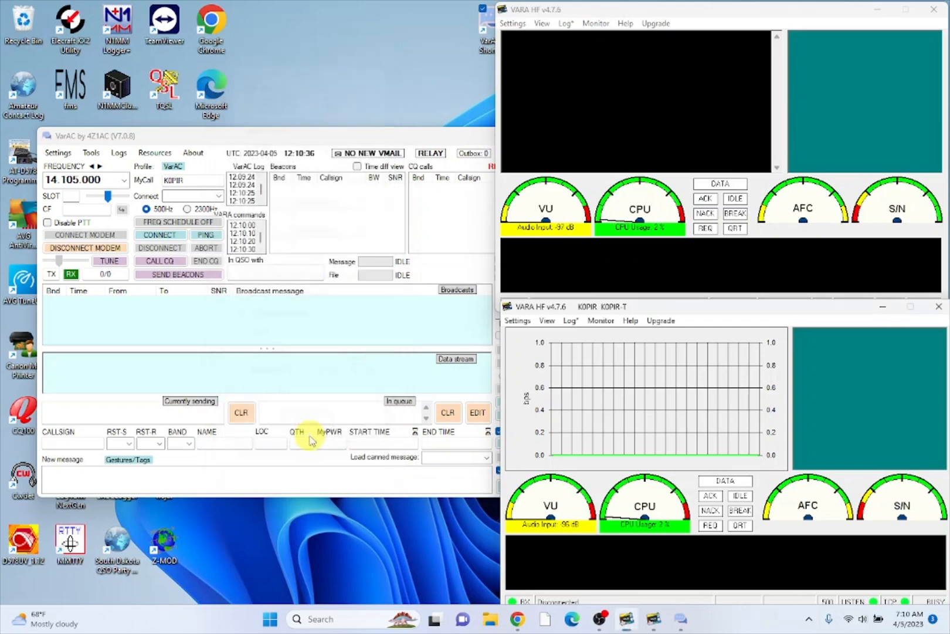
click(518, 321)
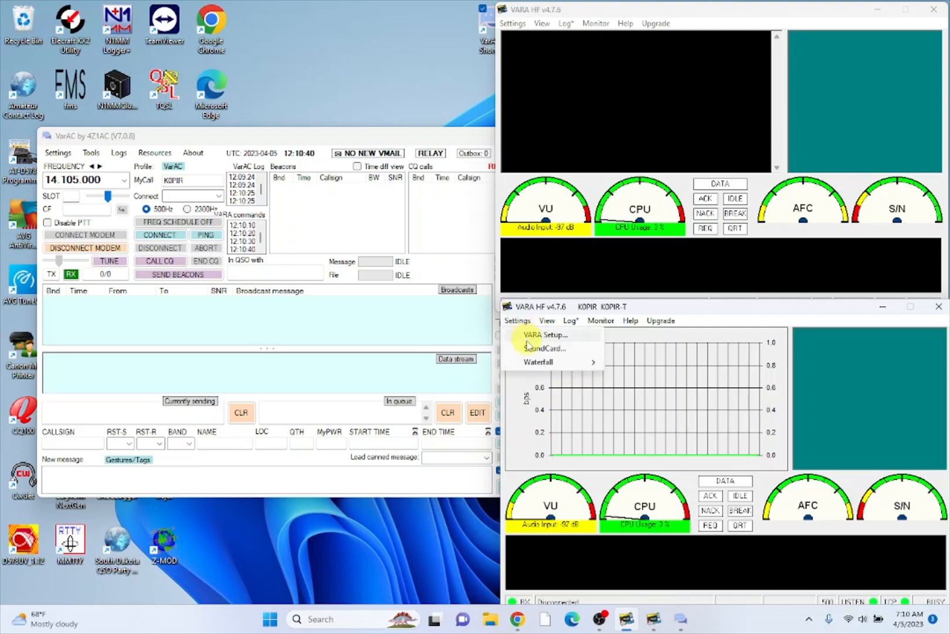
- Set VARA HF's sound card input and output devices to USB Audio CODEC
click(531, 351)
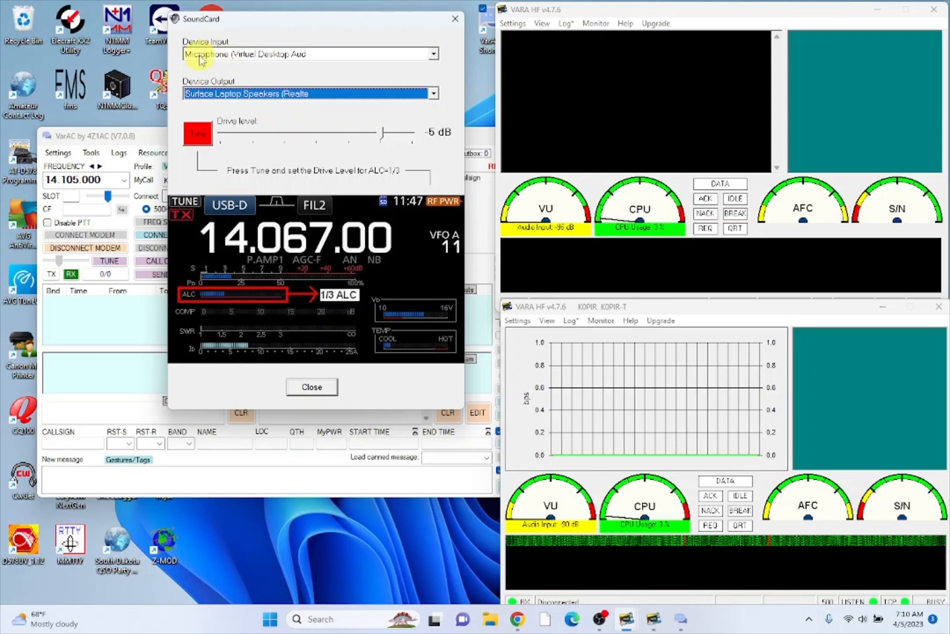
click(434, 55)
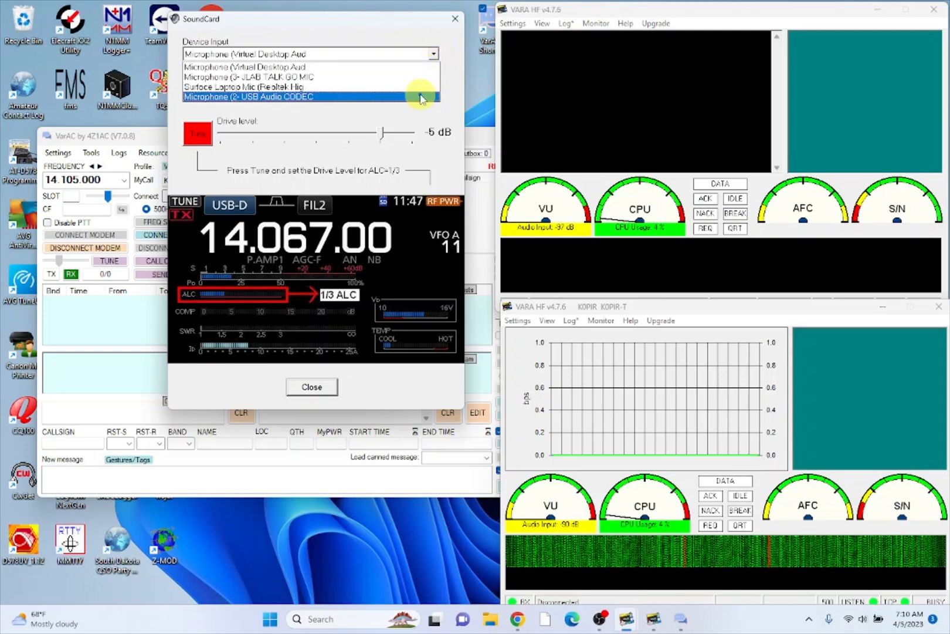
click(420, 96)
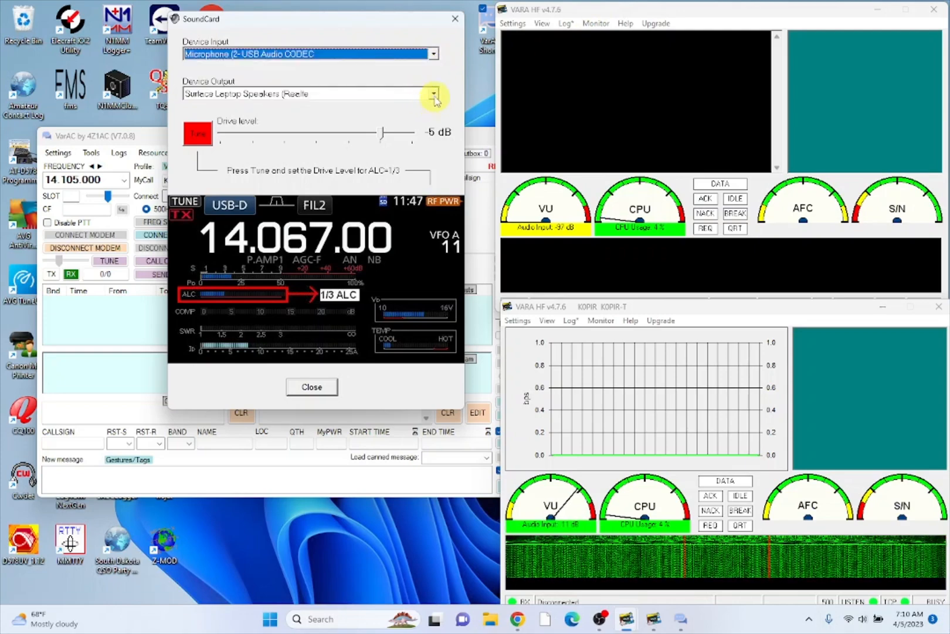
click(434, 94)
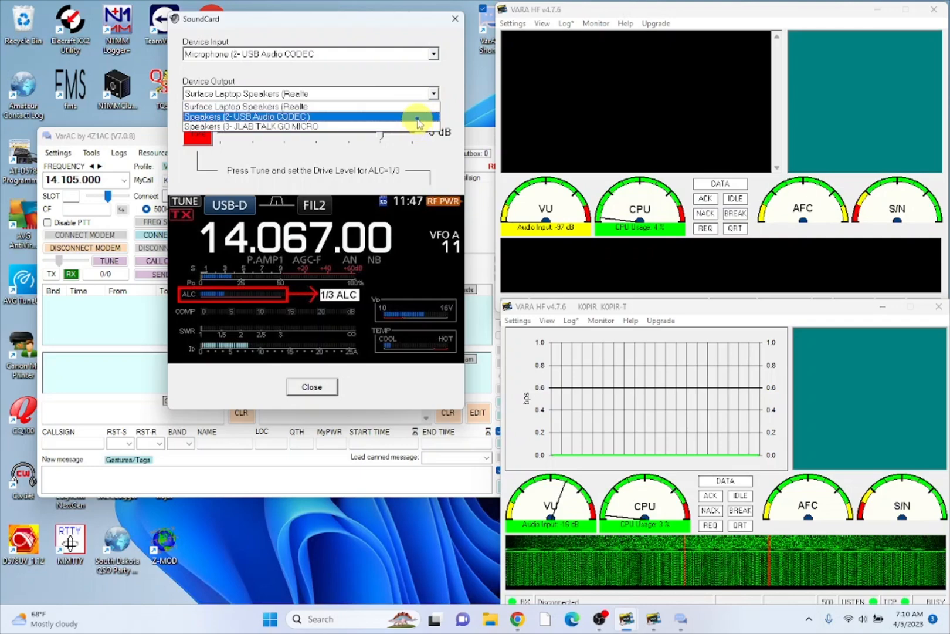
click(422, 116)
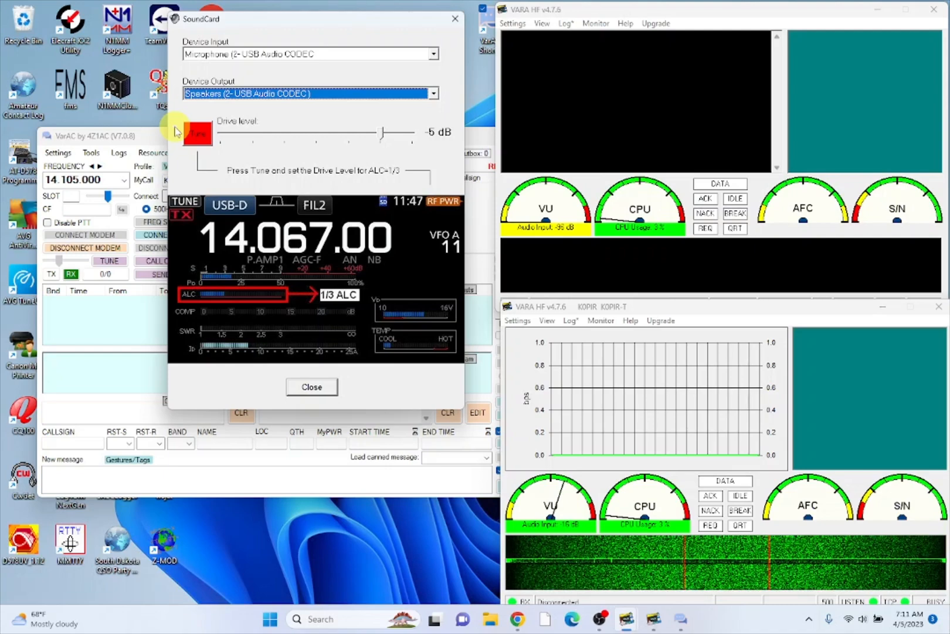
- Run a test tone, lower the drive level to -9 dB, and close the dialog
click(199, 136)
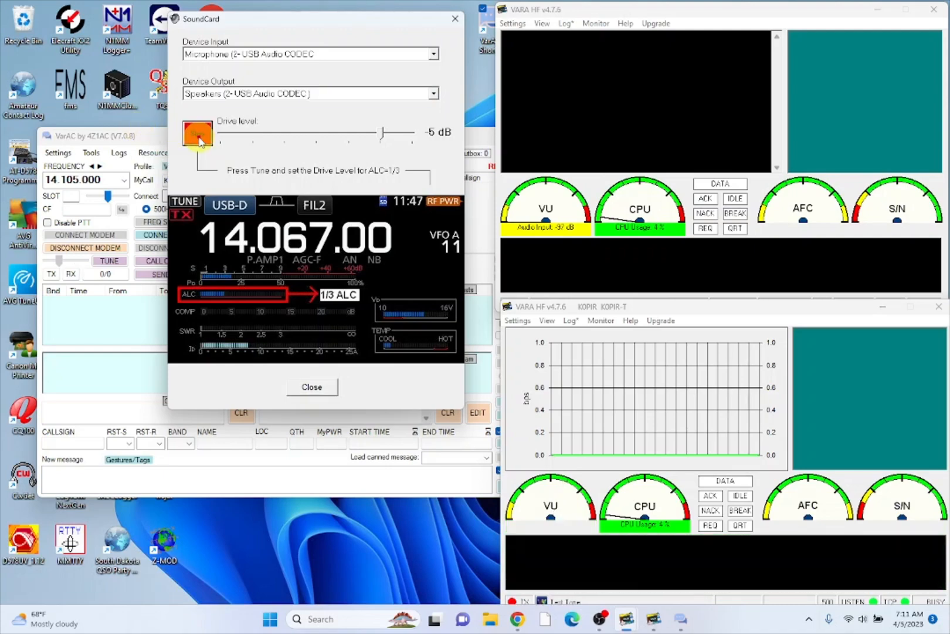
click(200, 140)
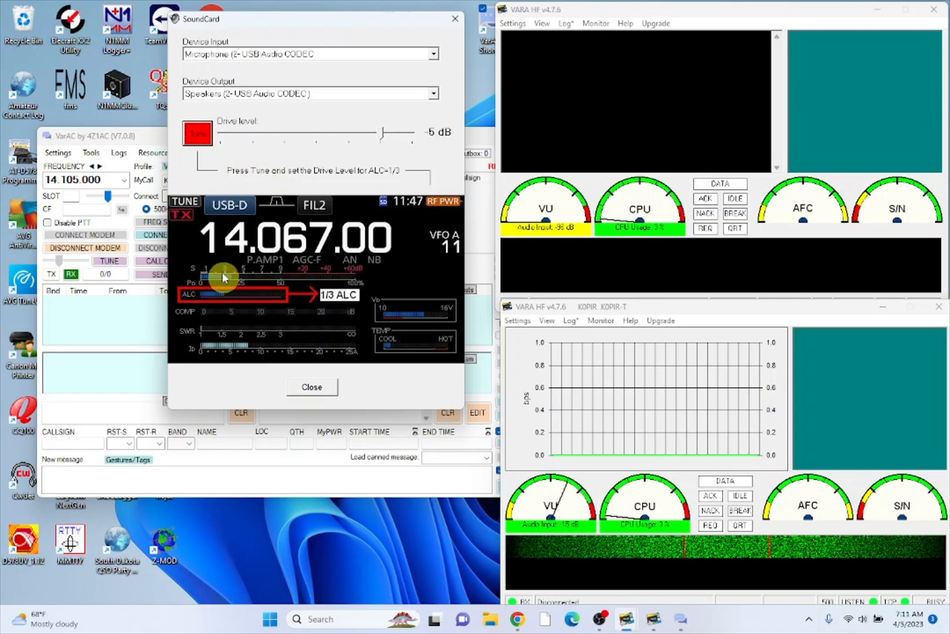
click(197, 134)
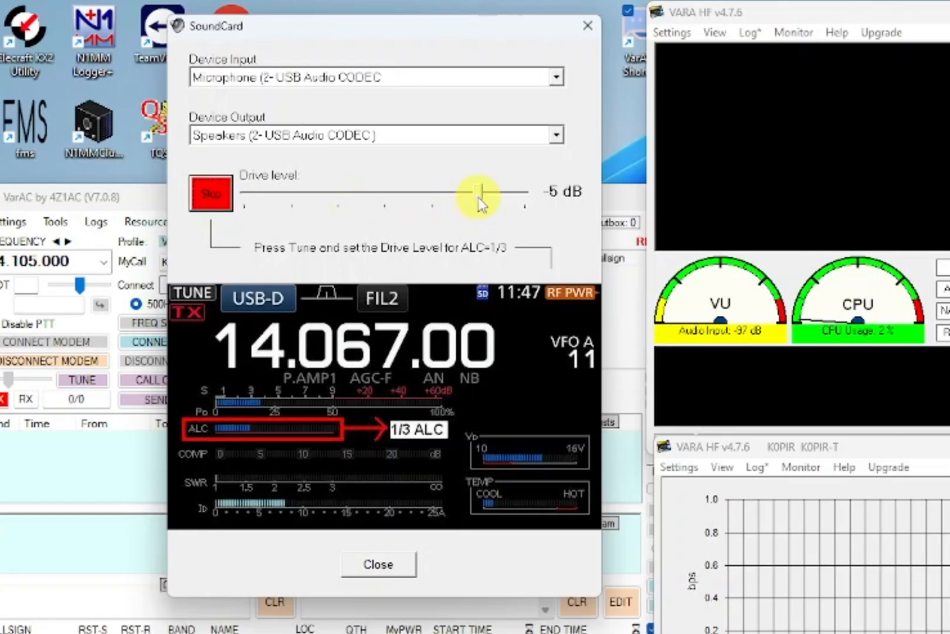
drag(480, 202, 442, 198)
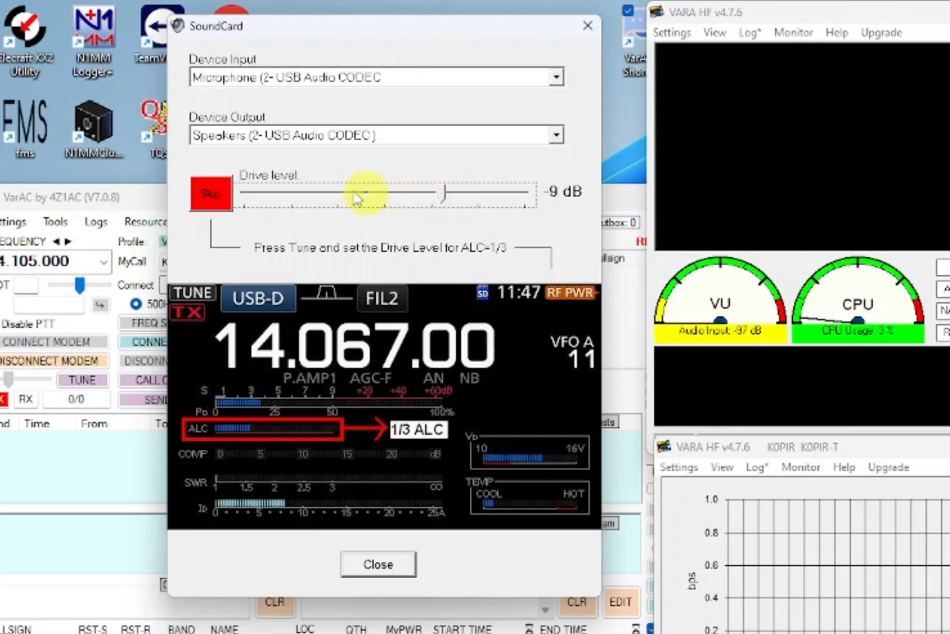
click(225, 206)
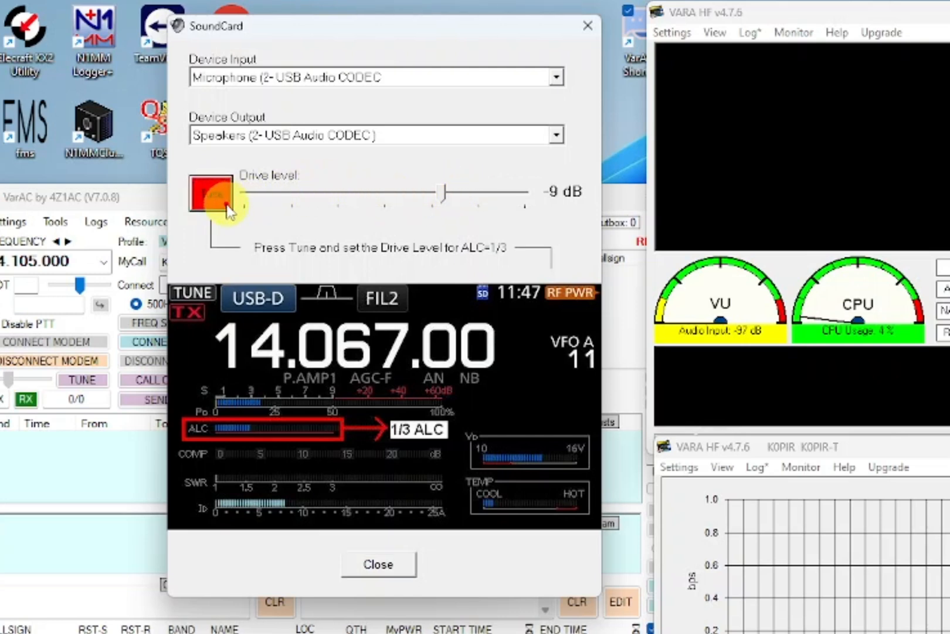
click(378, 564)
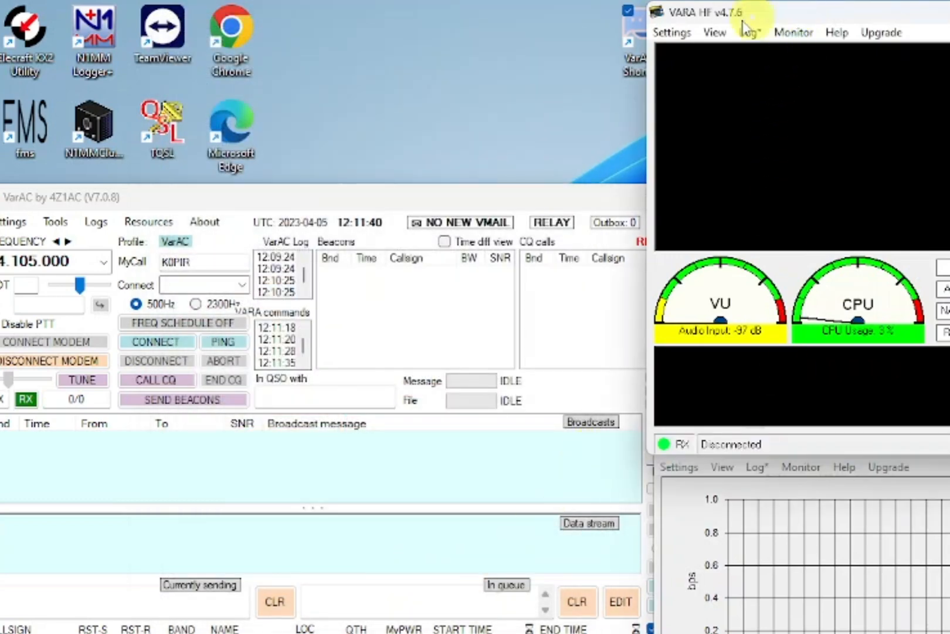
- In the upper VARA HF window, set sound card input and output to USB Audio CODEC
click(673, 32)
click(681, 73)
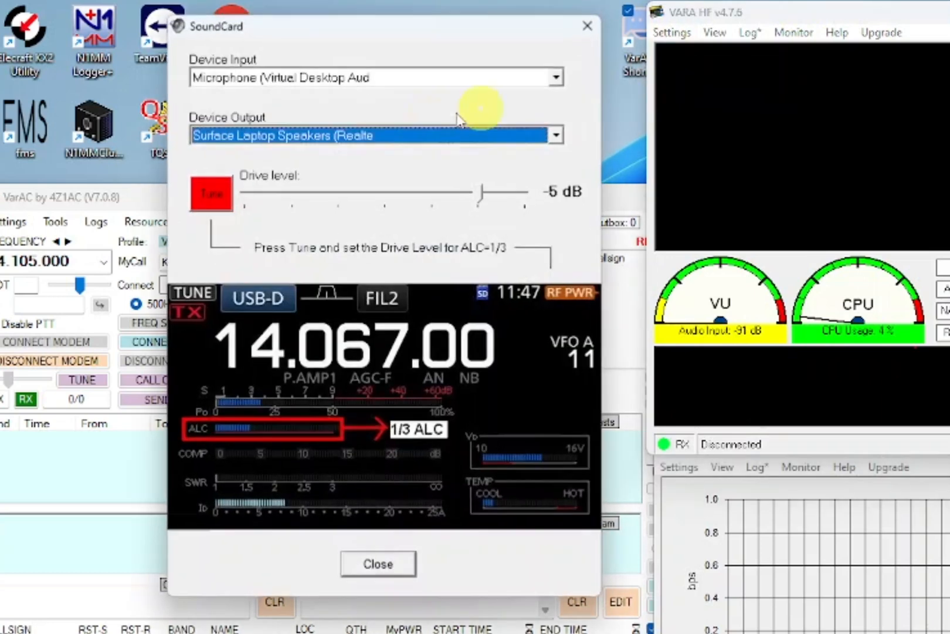
click(555, 76)
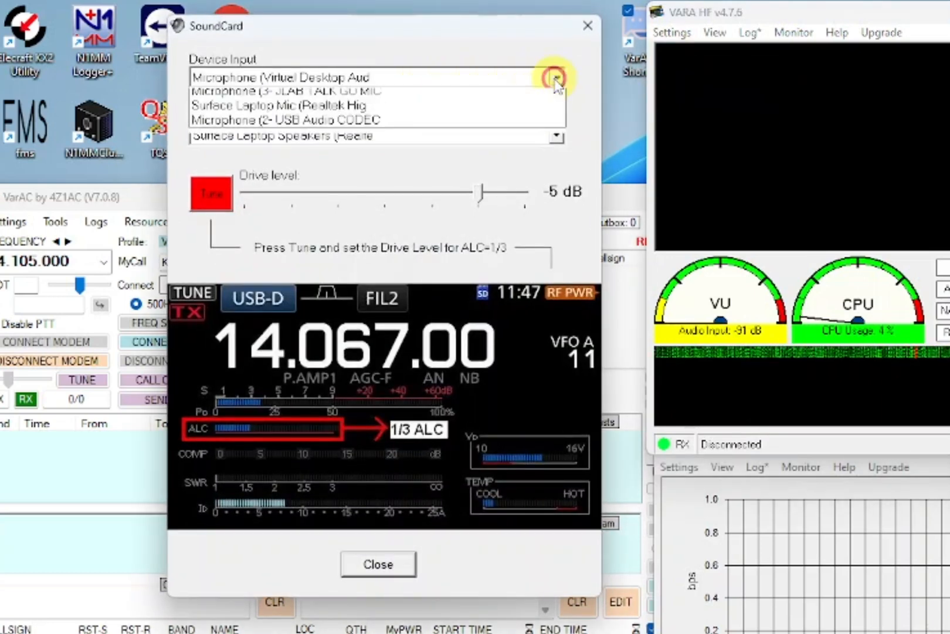
click(510, 149)
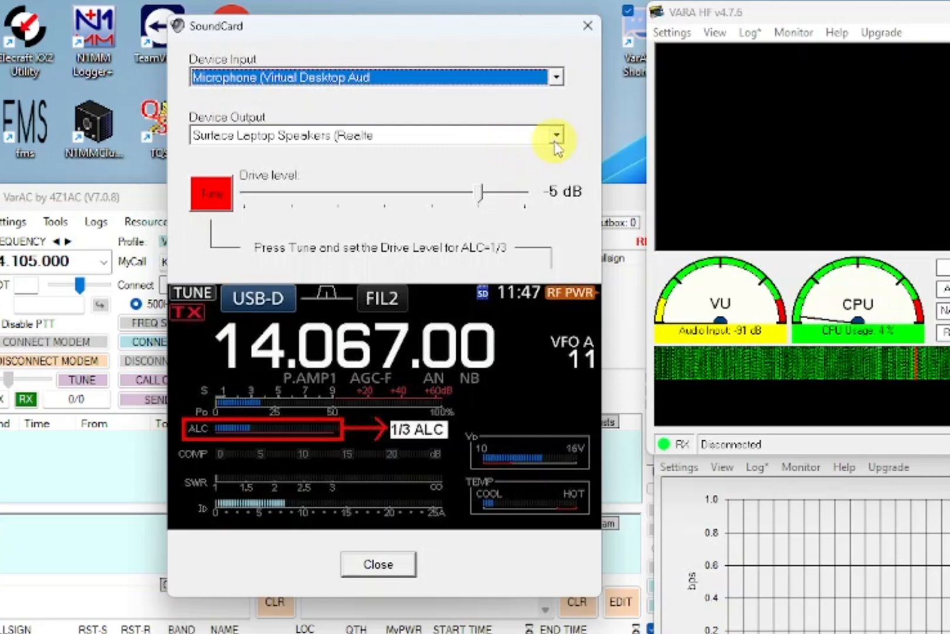
click(551, 76)
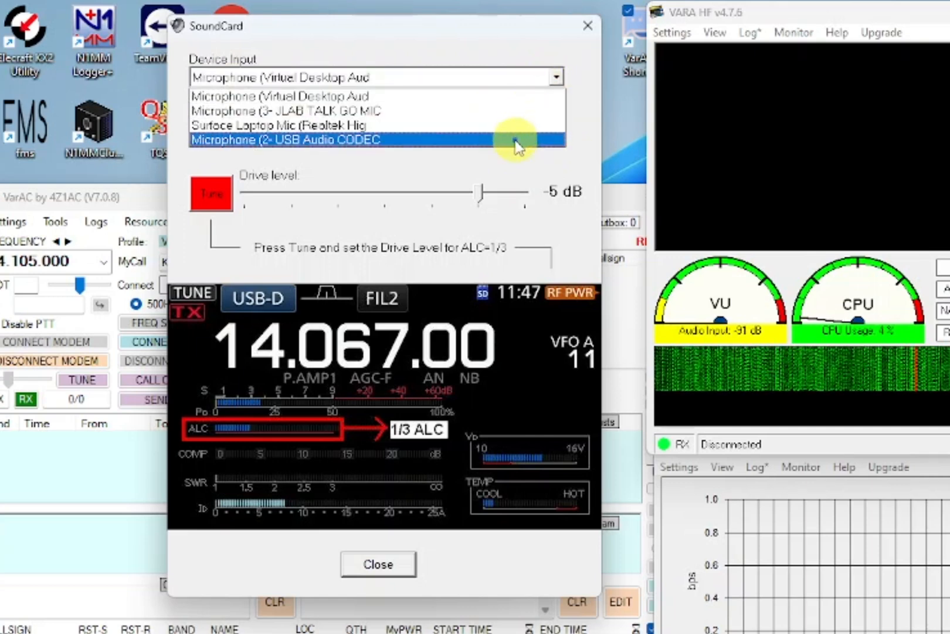
click(515, 142)
click(556, 135)
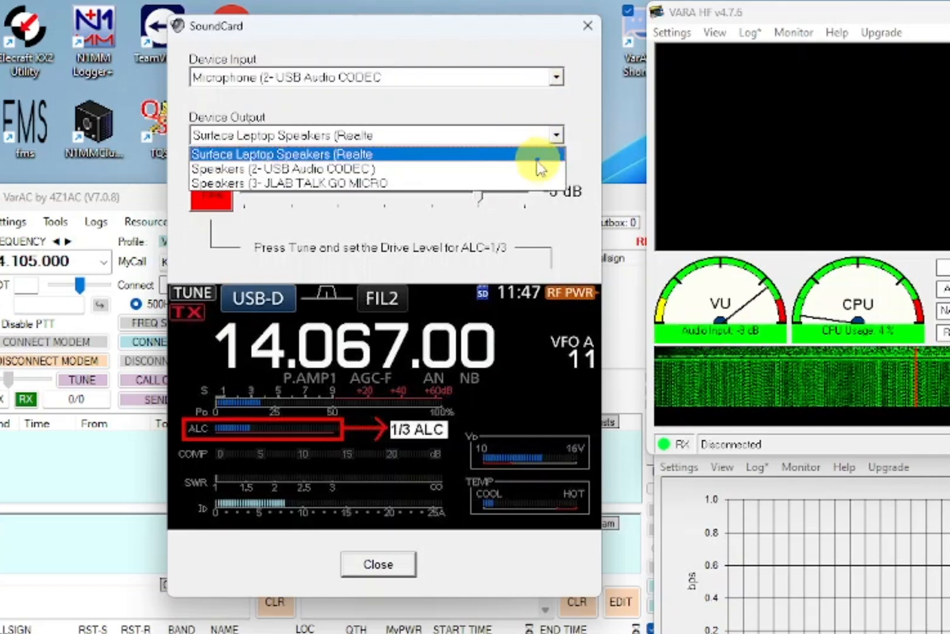
click(524, 170)
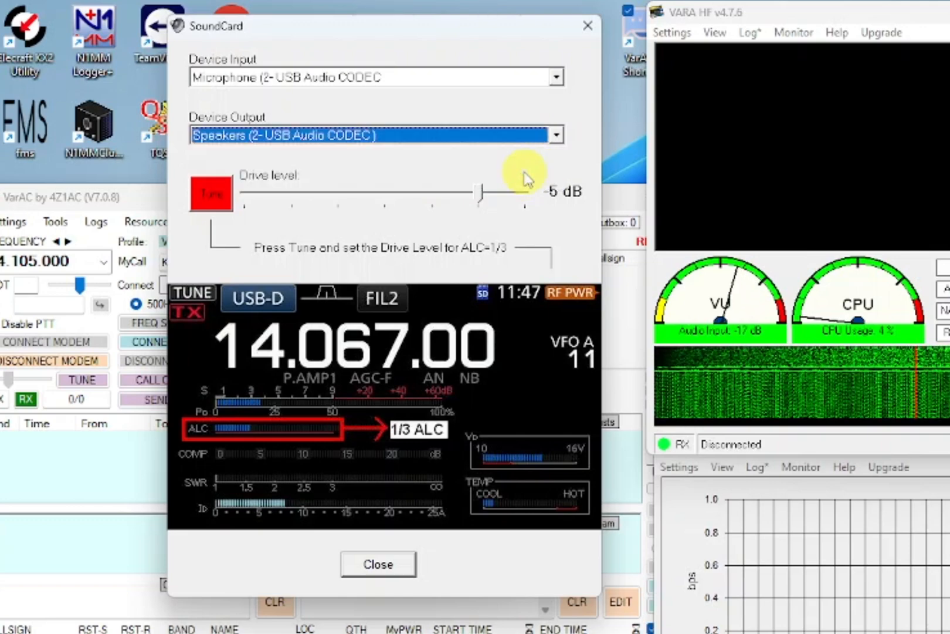
- Play and stop a test tone, then close the sound card settings
click(217, 197)
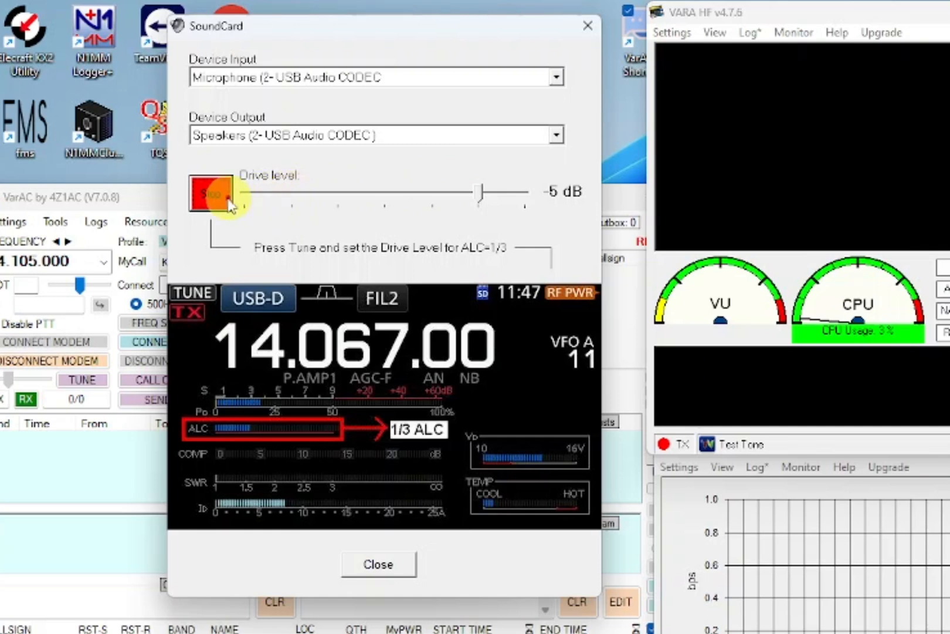
click(223, 198)
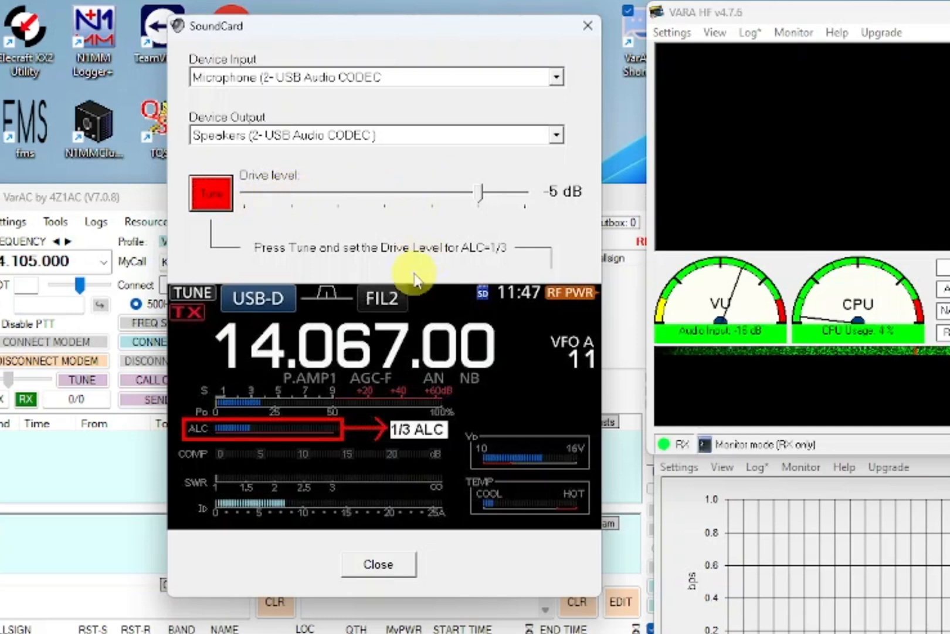
click(398, 565)
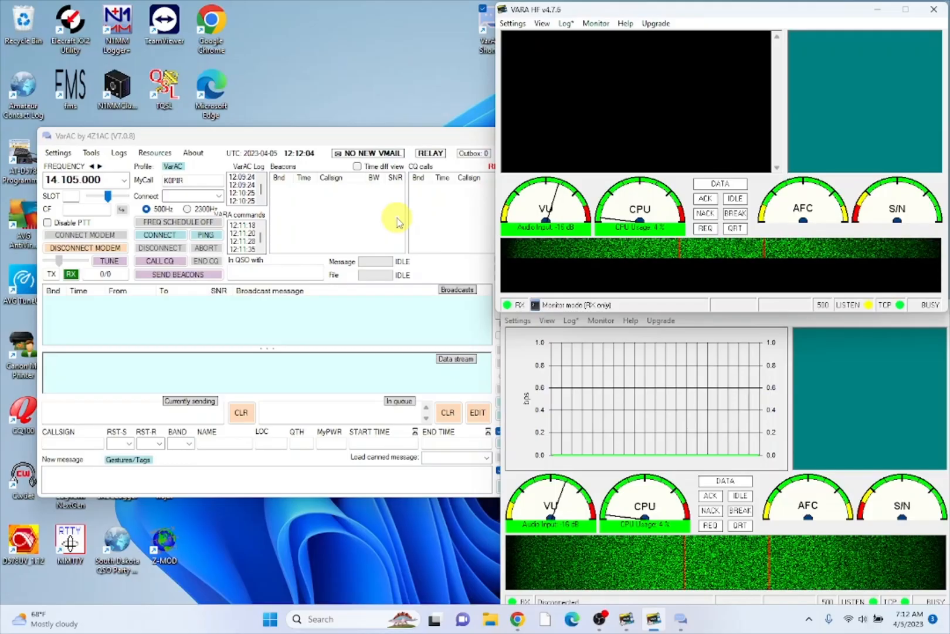
- Move the VarAC window higher and start sending beacons on 20m
drag(330, 135, 313, 59)
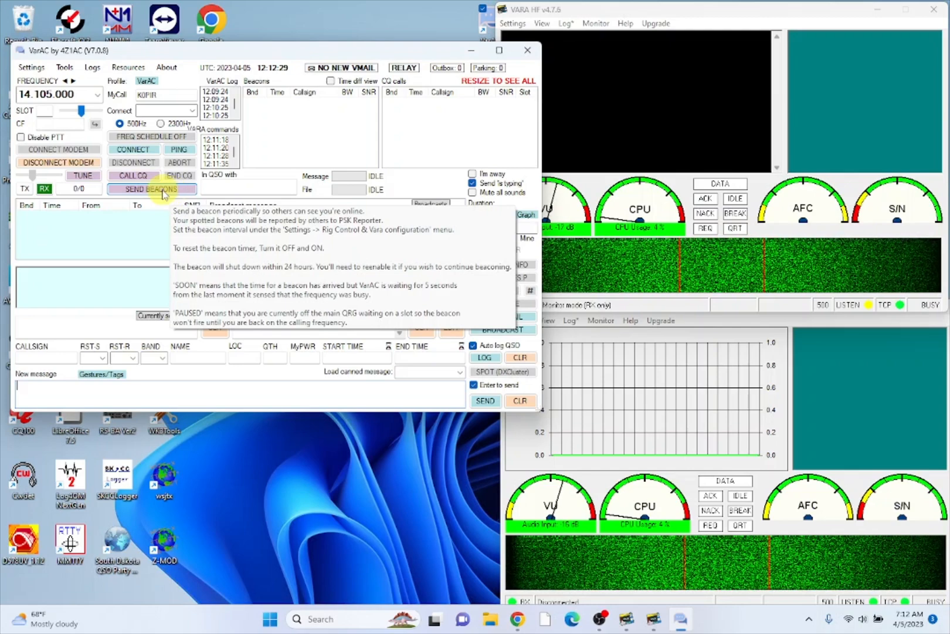
click(163, 194)
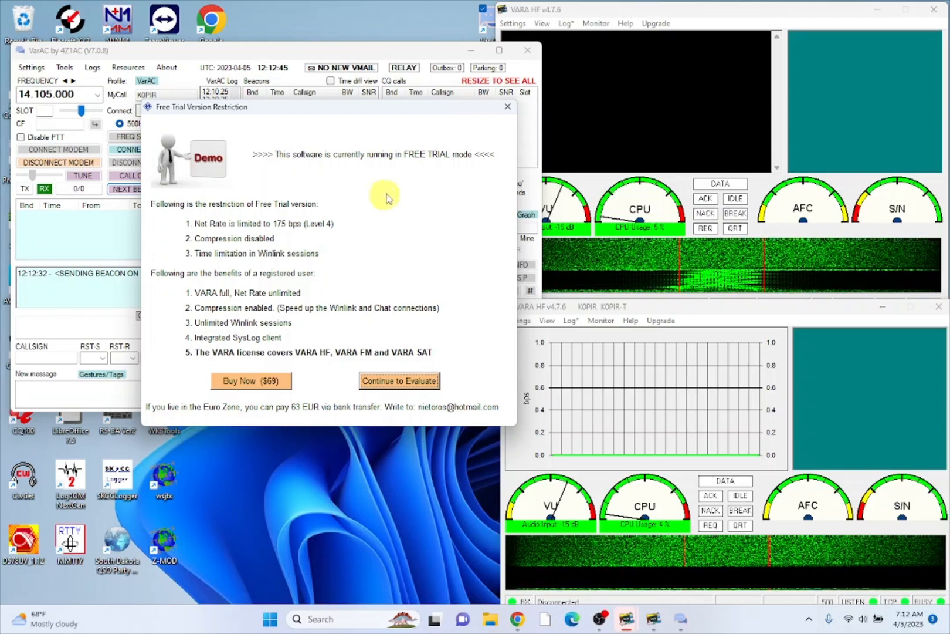
- Bring VarAC in front of VARA's free-trial notice and nudge the window slightly lower
click(395, 55)
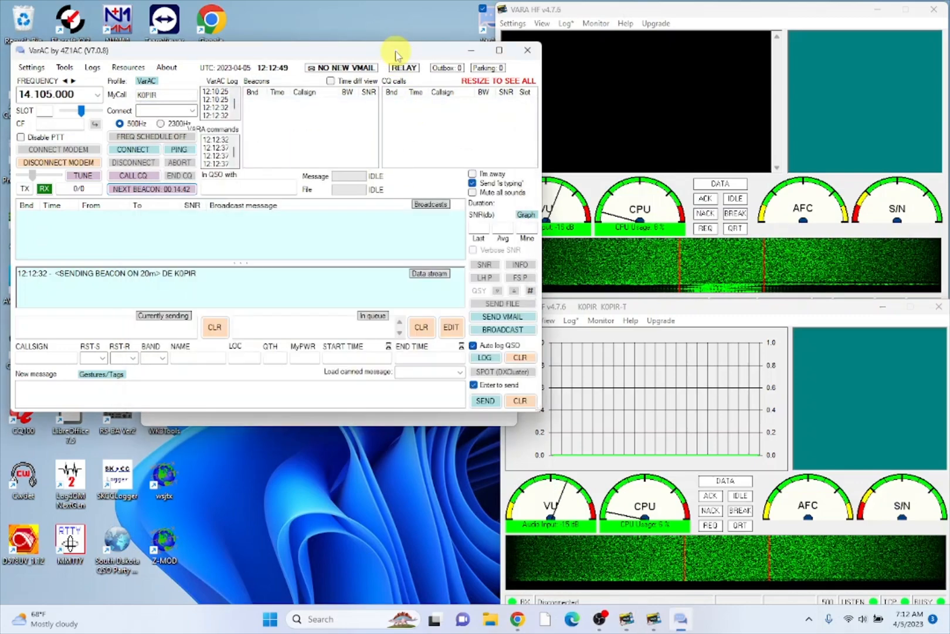
drag(395, 56, 394, 74)
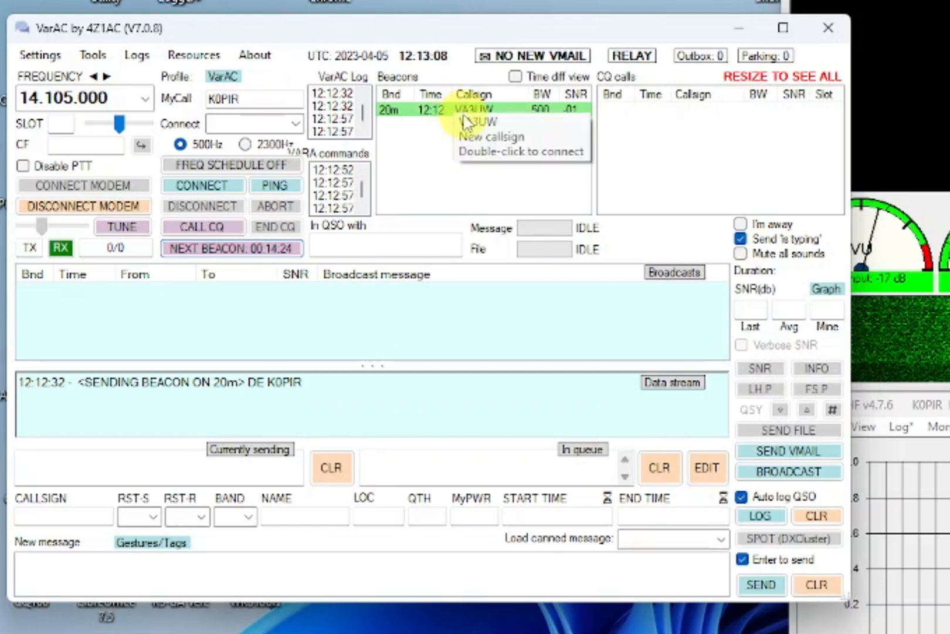
- Ping the station heard beaconing on 20m to get its signal report
right_click(464, 122)
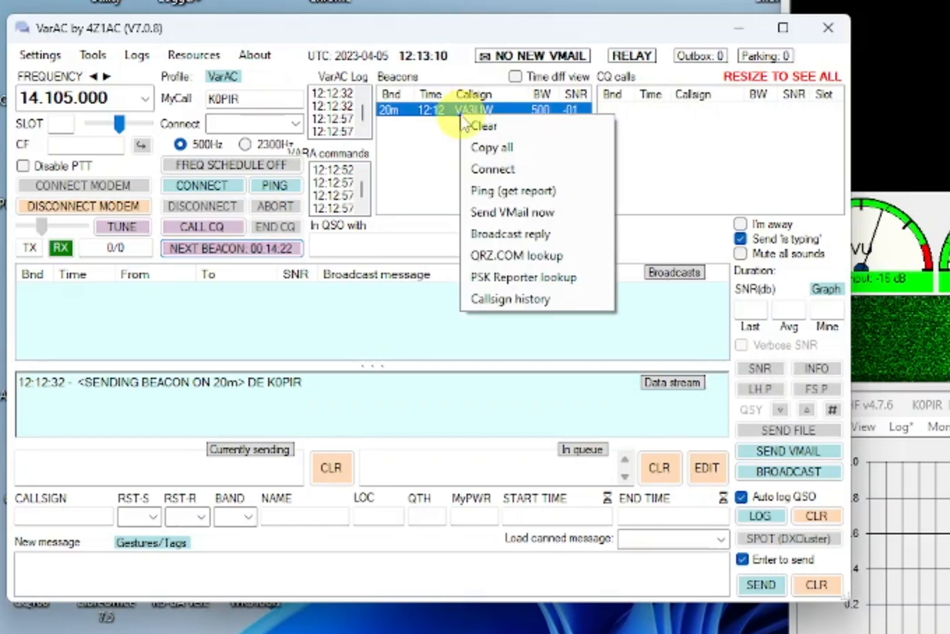
click(491, 197)
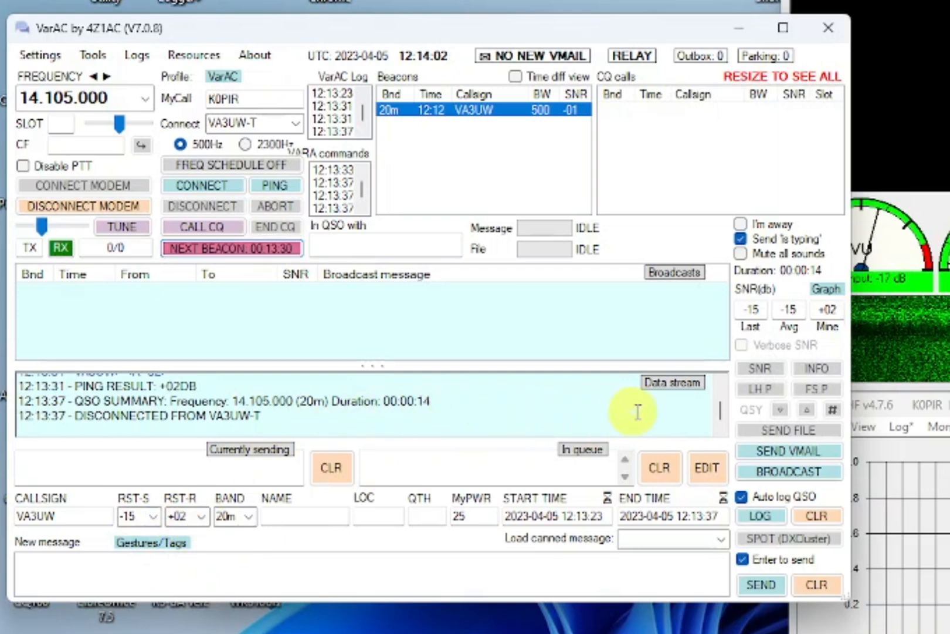
click(721, 385)
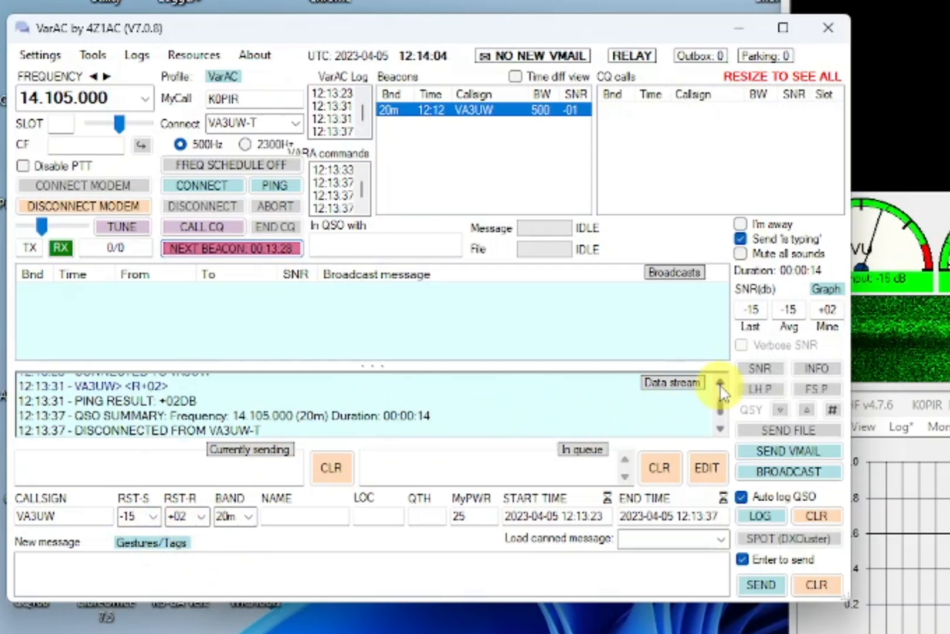
click(721, 385)
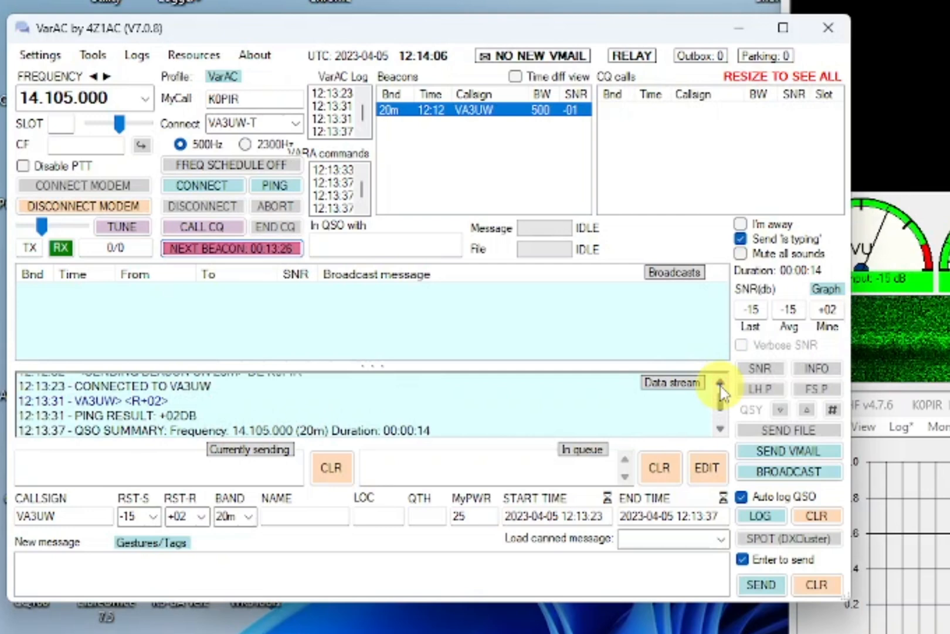
click(720, 385)
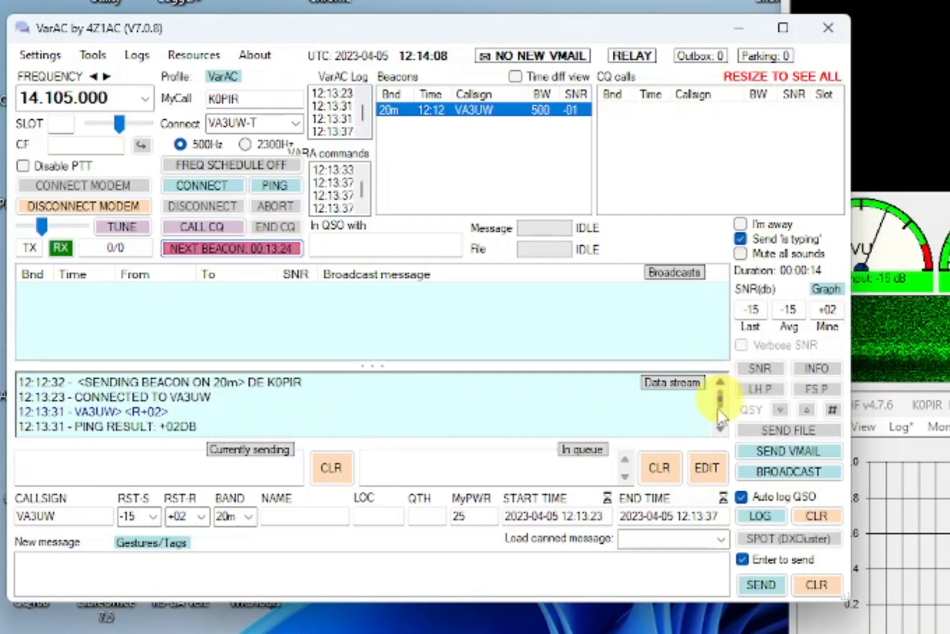
click(721, 431)
click(721, 430)
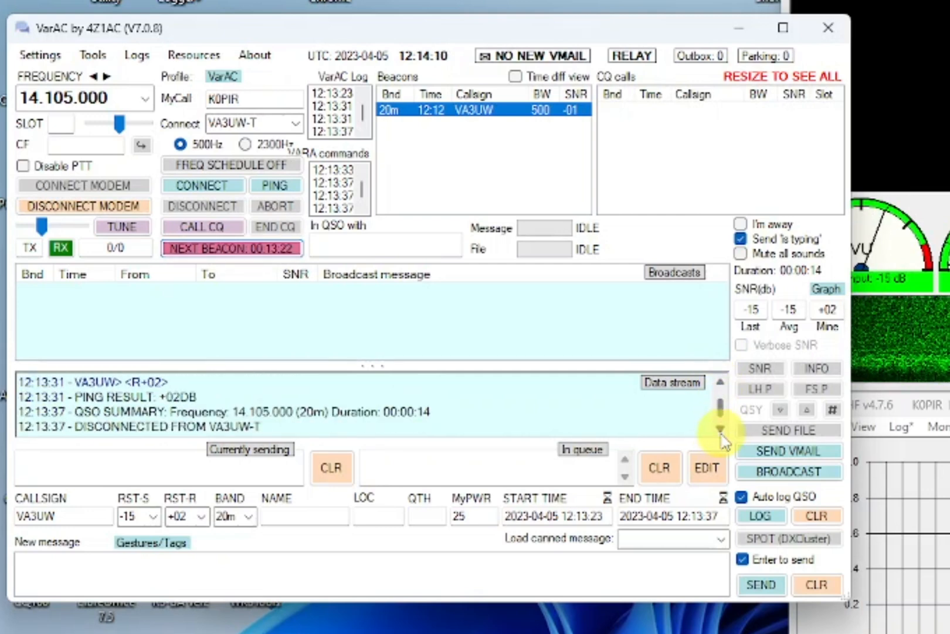
click(722, 434)
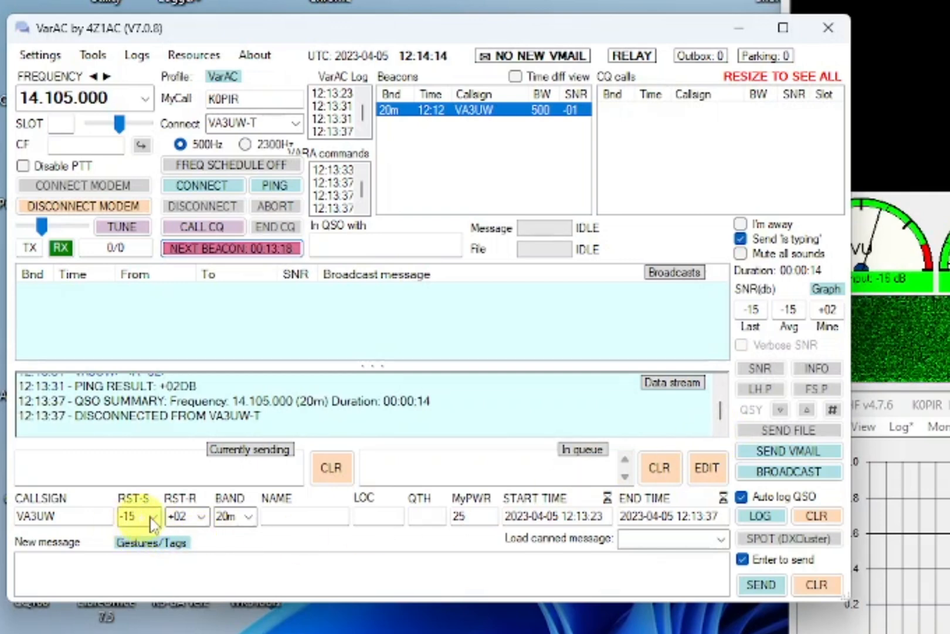
click(722, 385)
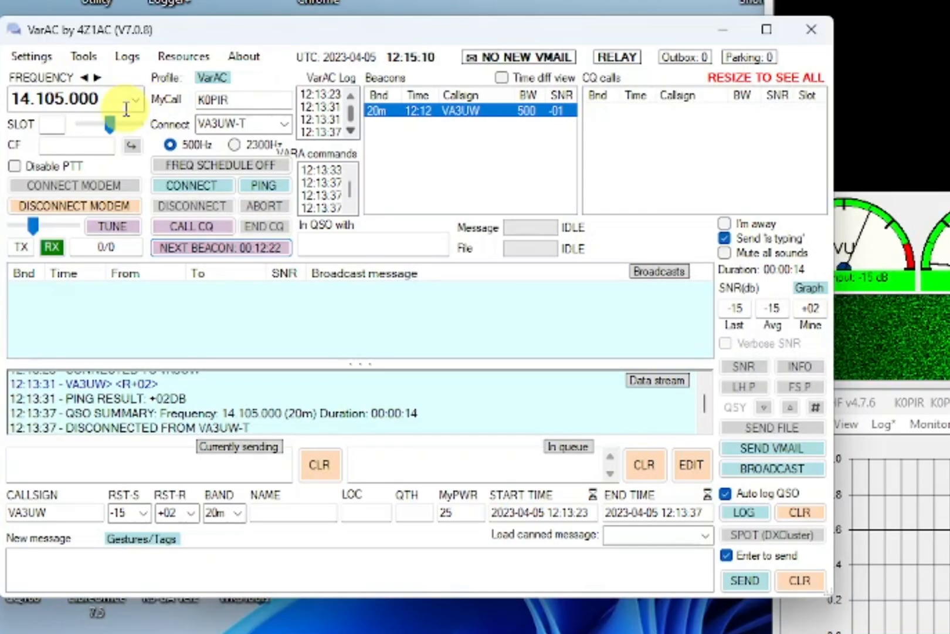
- Check that slot 1 at 14.104.250 is free, then call CQ on it
click(194, 227)
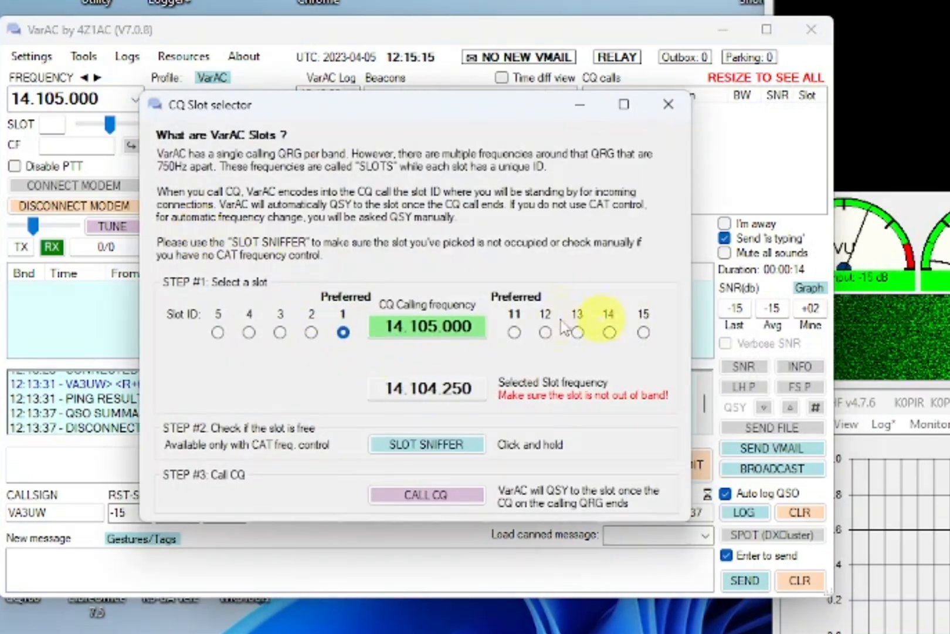
click(434, 446)
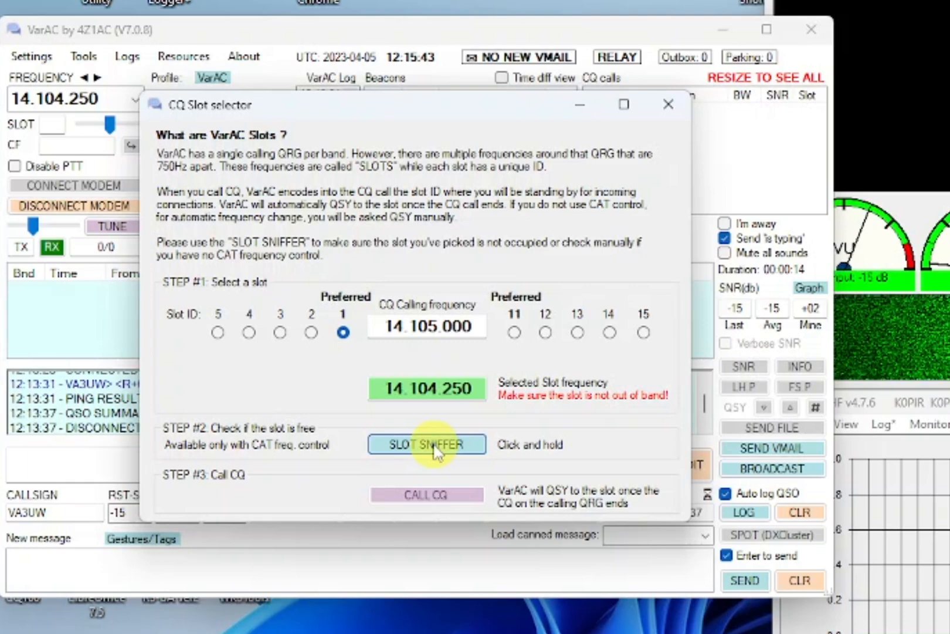
click(439, 497)
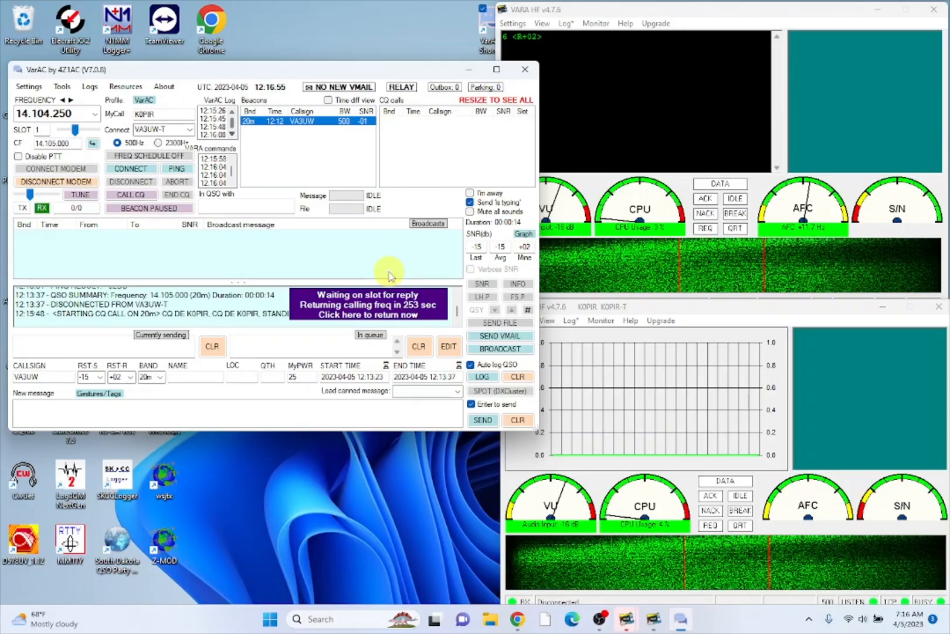
- Return to the calling frequency, send another CQ on slot 1, and enlarge the VarAC window
click(382, 309)
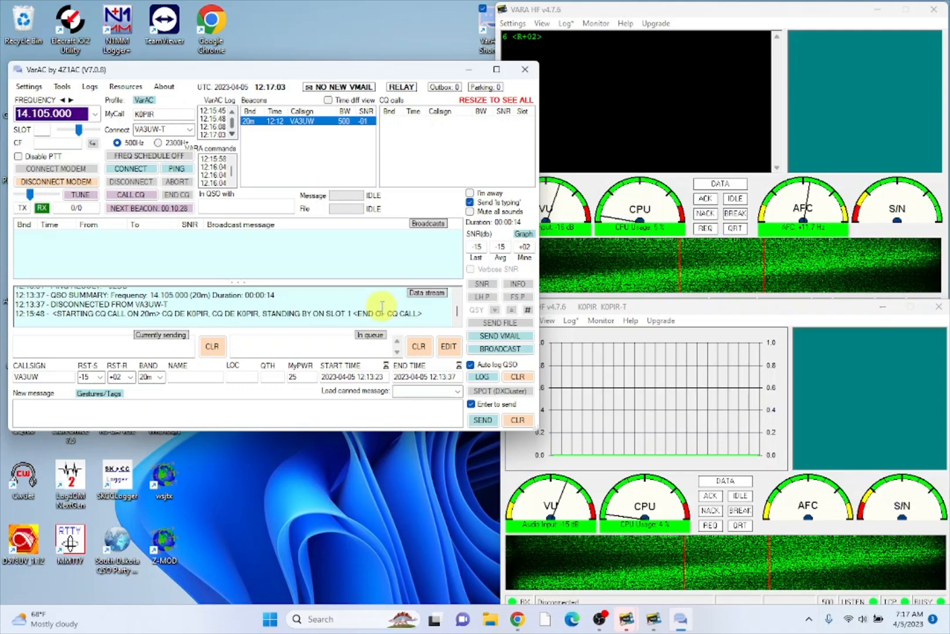
click(130, 200)
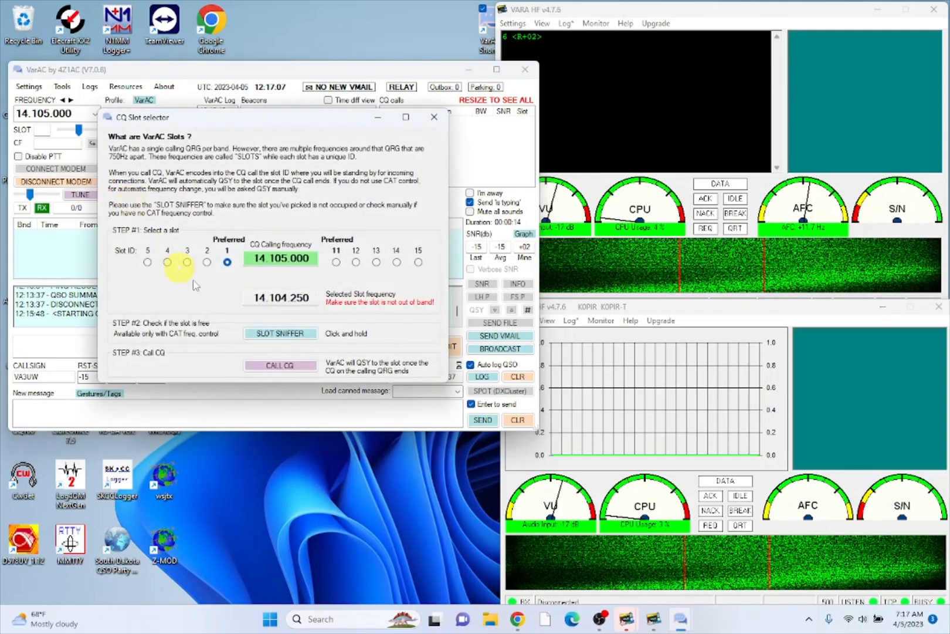
click(280, 366)
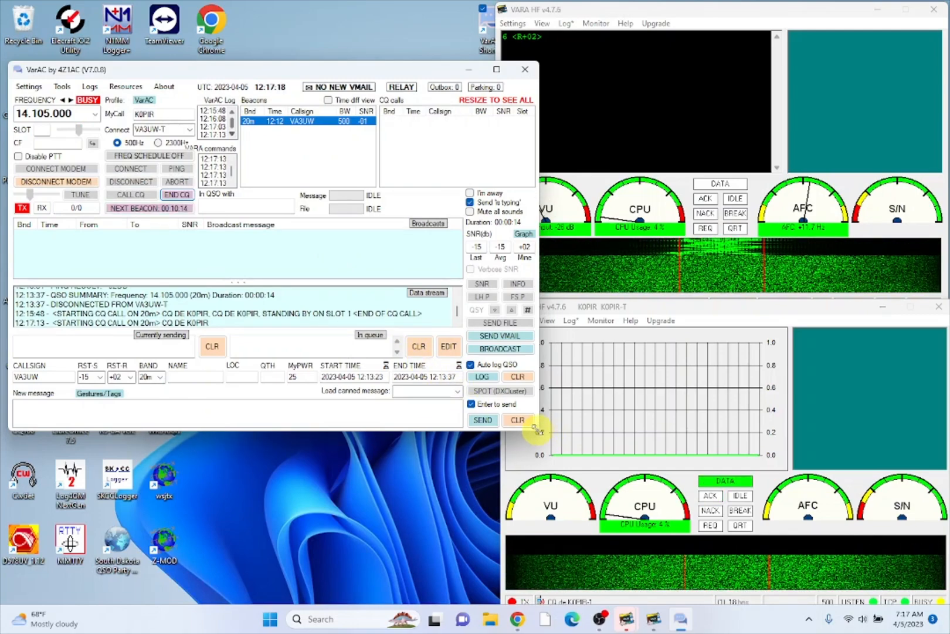
drag(535, 430, 658, 467)
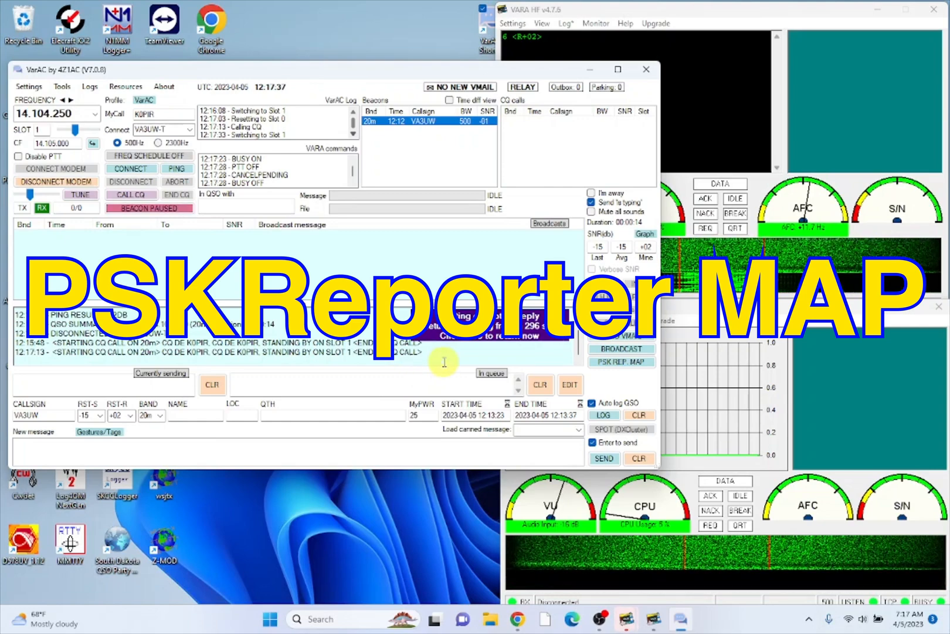
- Open the PSKReporter map of this station's reception reports from VarAC
click(625, 366)
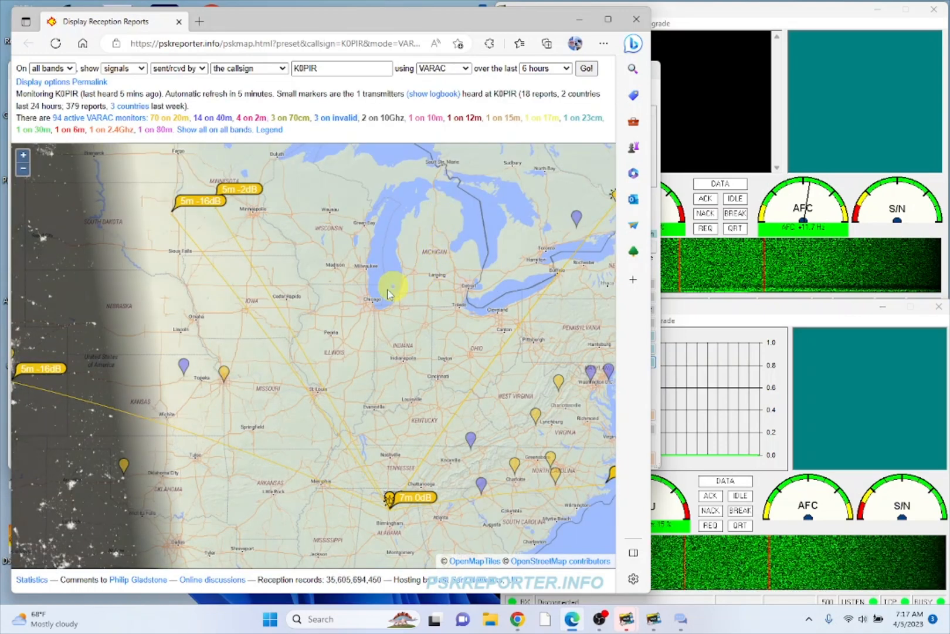
- Inspect the Virginia monitor and the Ontario station's +2dB reception report on the map
scroll(382, 298, down, 2)
scroll(382, 298, down, 3)
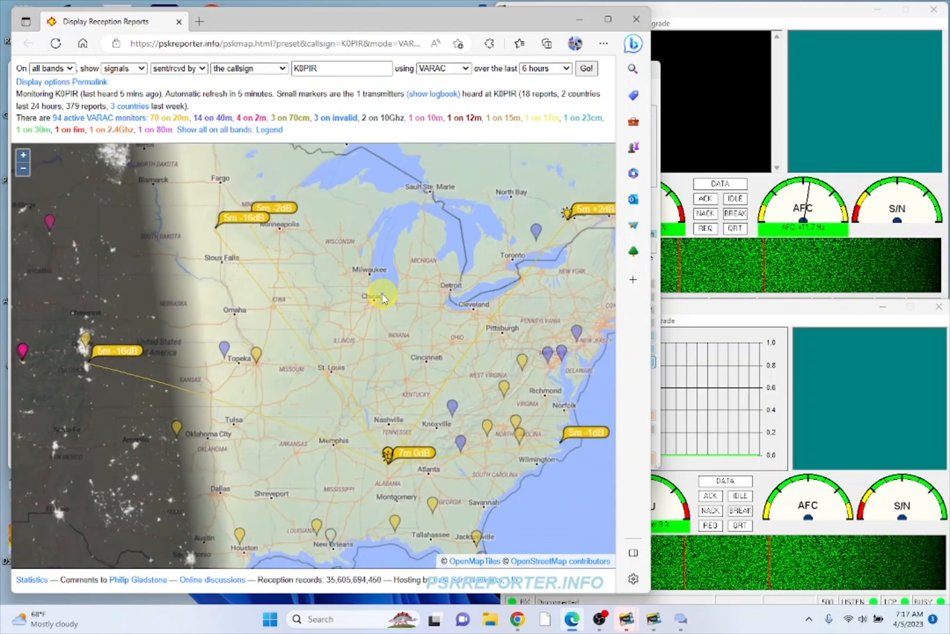
scroll(382, 298, down, 3)
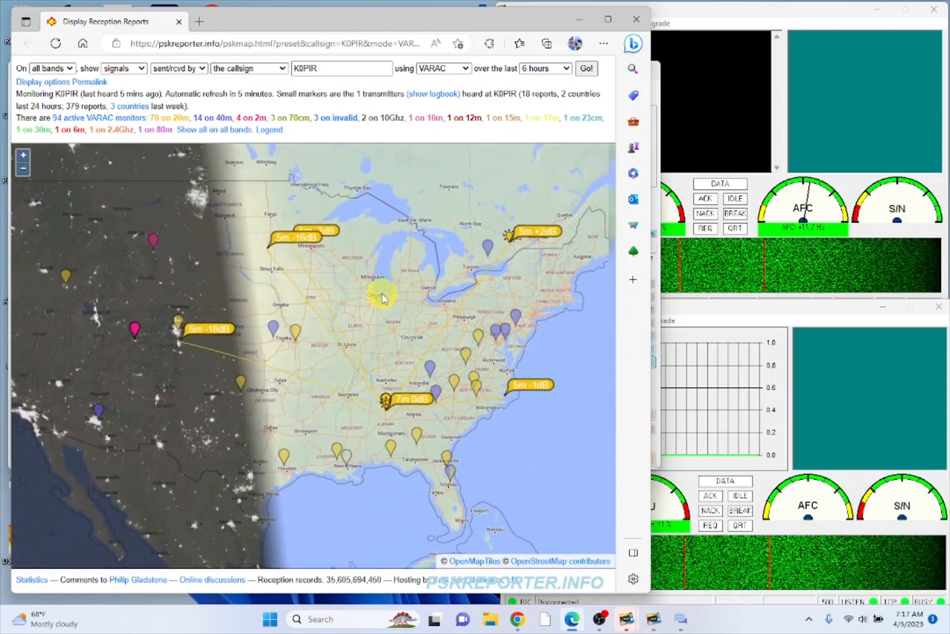
scroll(382, 298, down, 2)
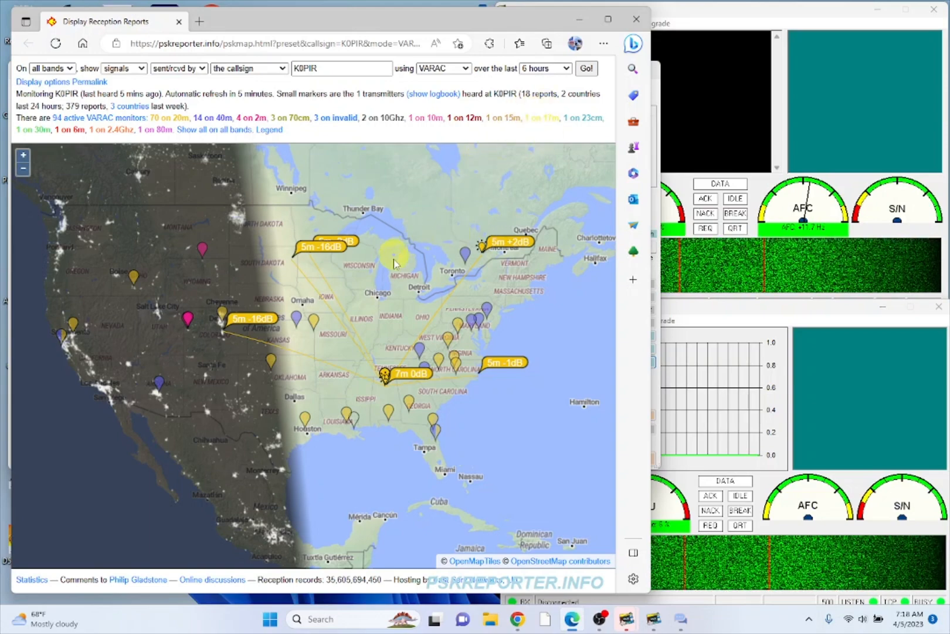
click(437, 356)
click(505, 245)
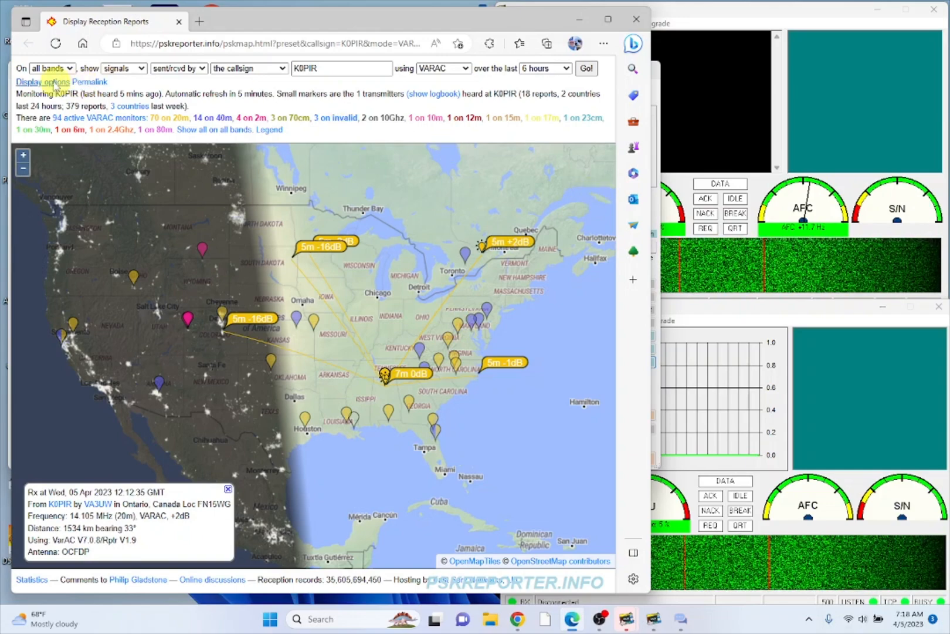
- Set the map to hide faint monitors, monitors without reports, and the pink blob
click(27, 82)
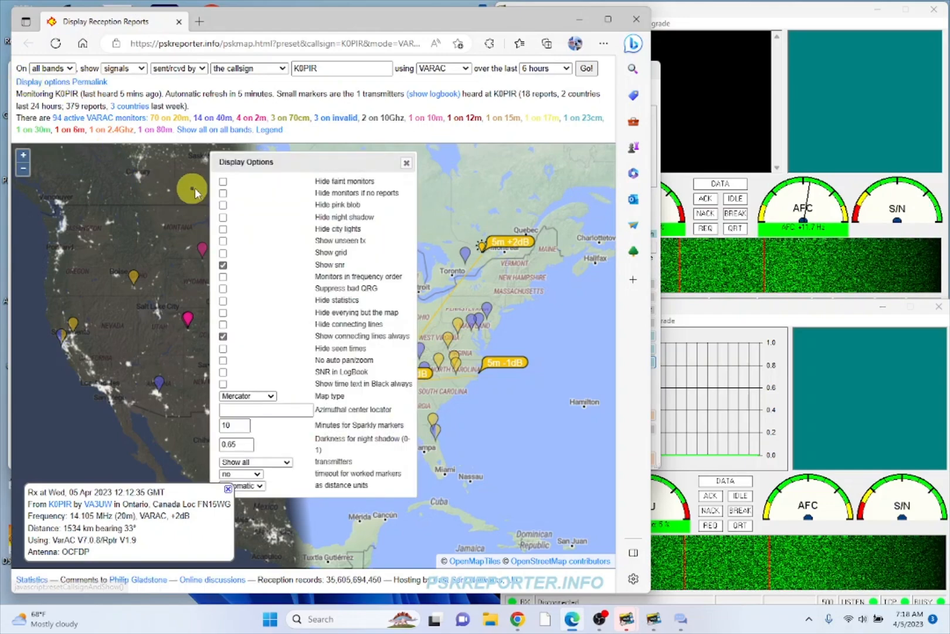
click(226, 196)
click(224, 194)
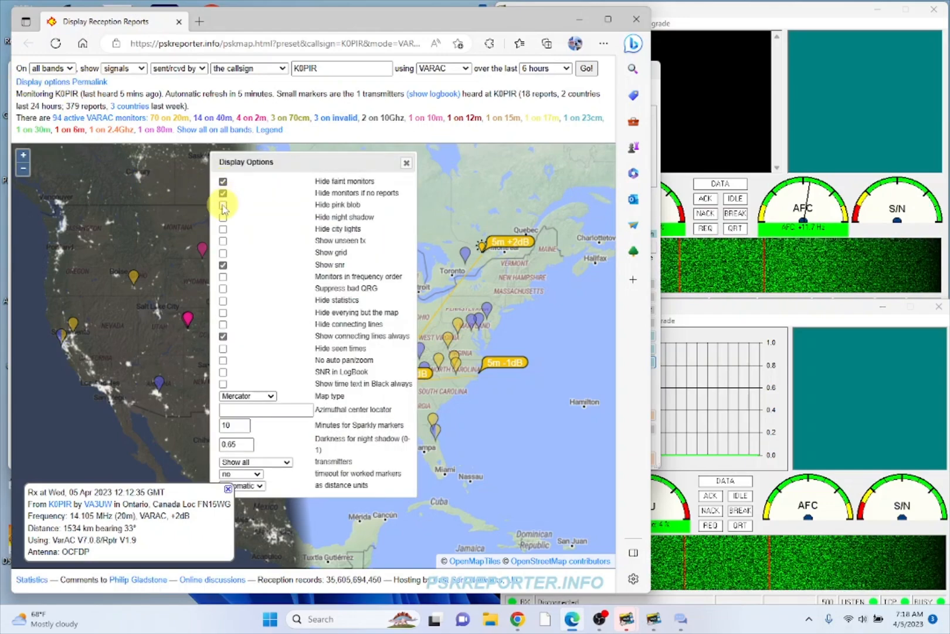
click(223, 205)
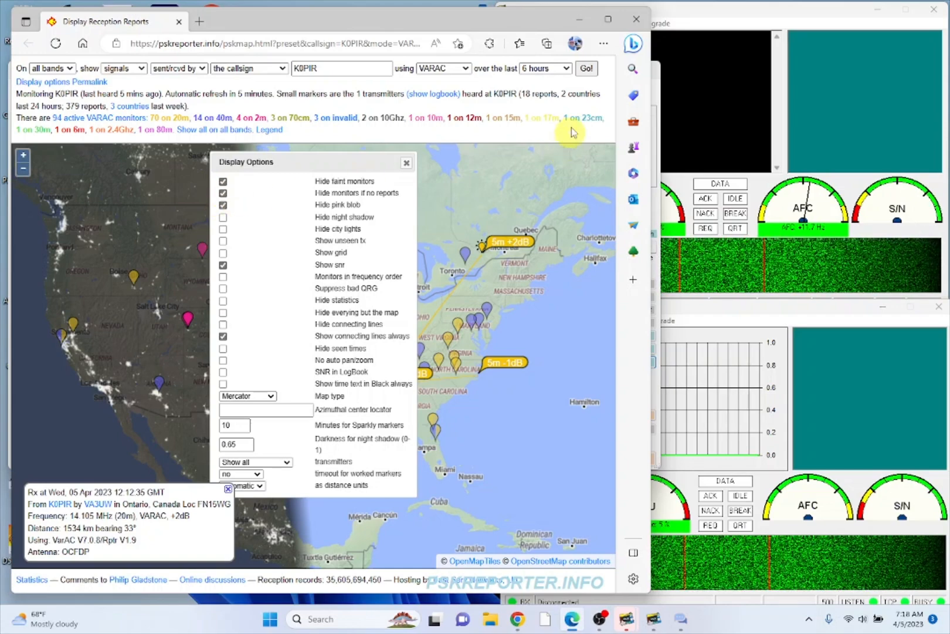
click(588, 71)
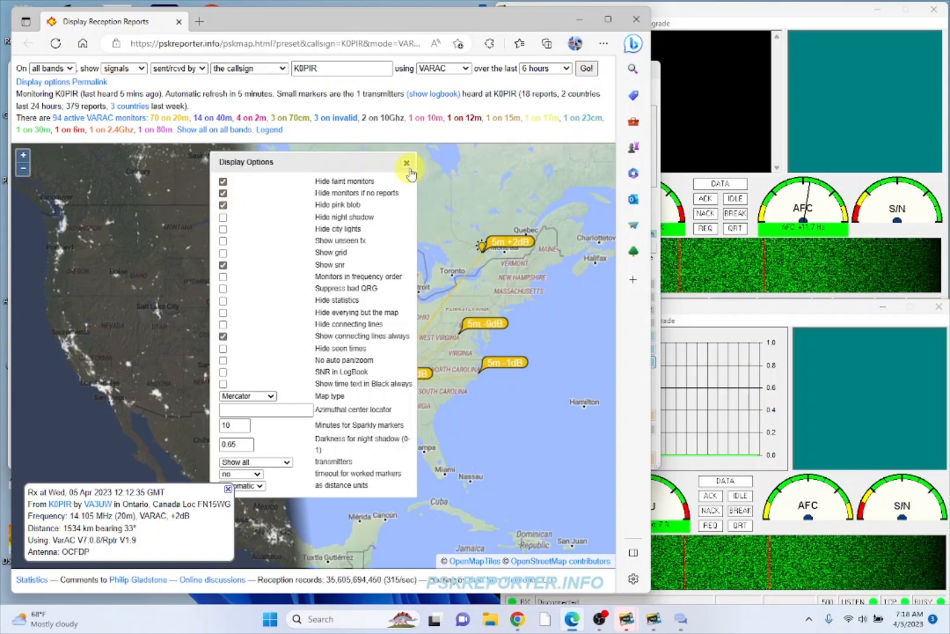
click(407, 164)
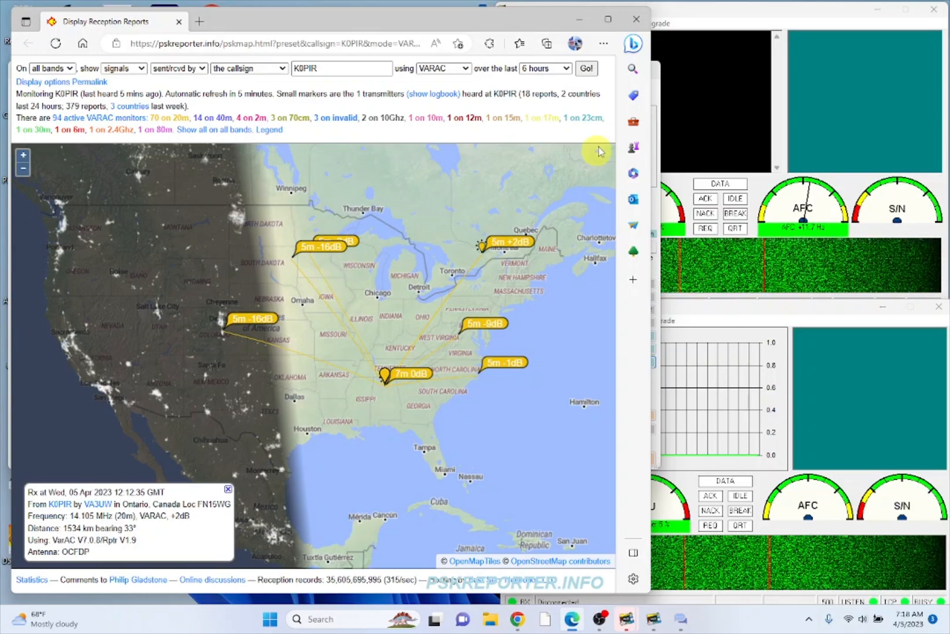
- Minimize the browser, return VarAC to 14.105.000, and start a third CQ call on slot 1
click(579, 20)
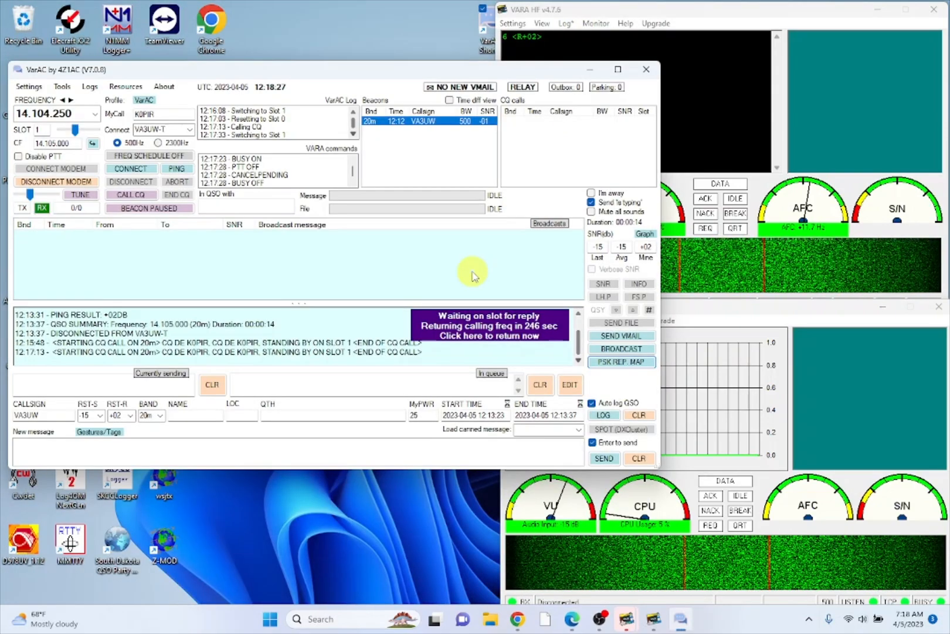
click(471, 323)
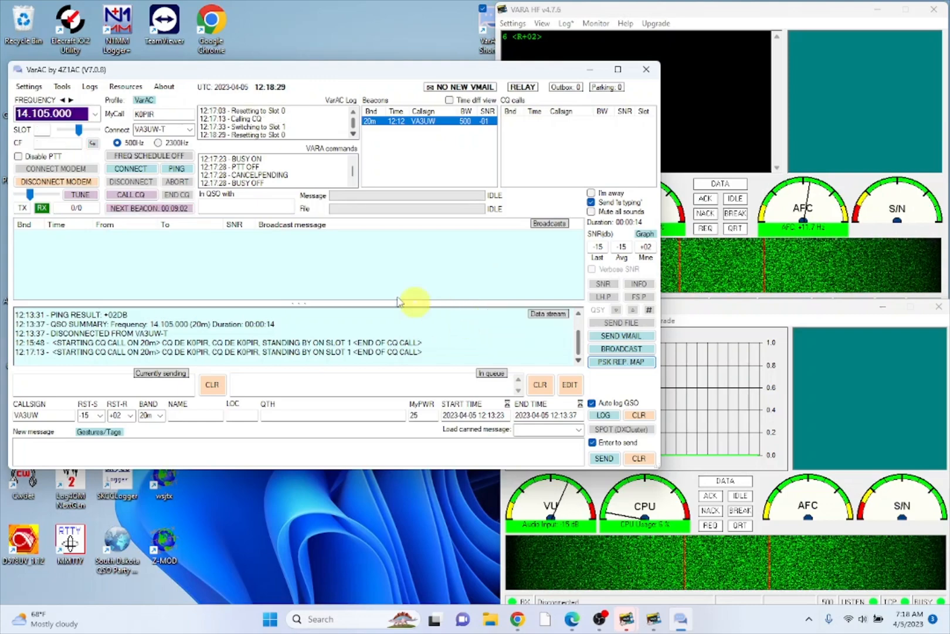
click(154, 198)
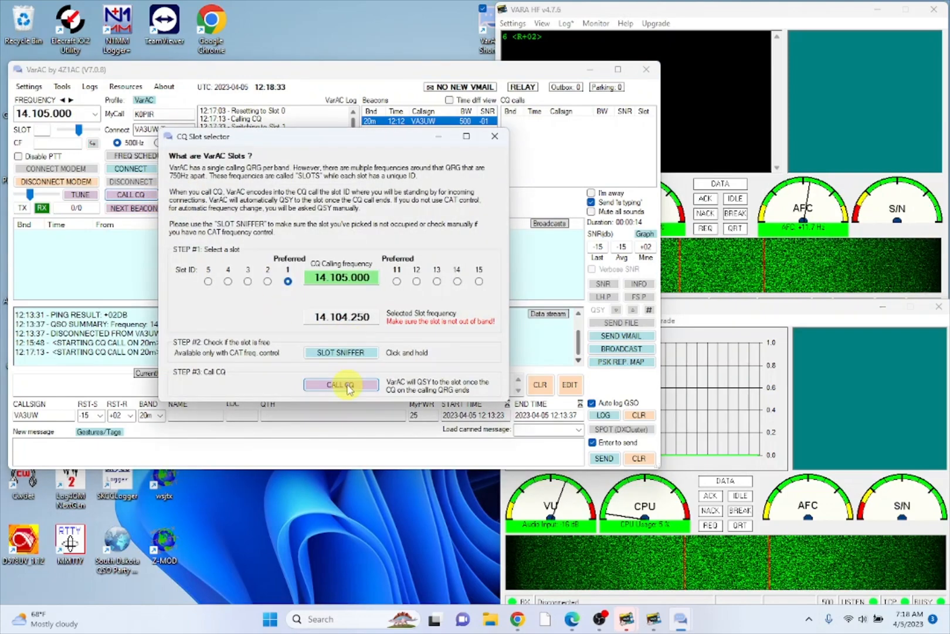
click(347, 387)
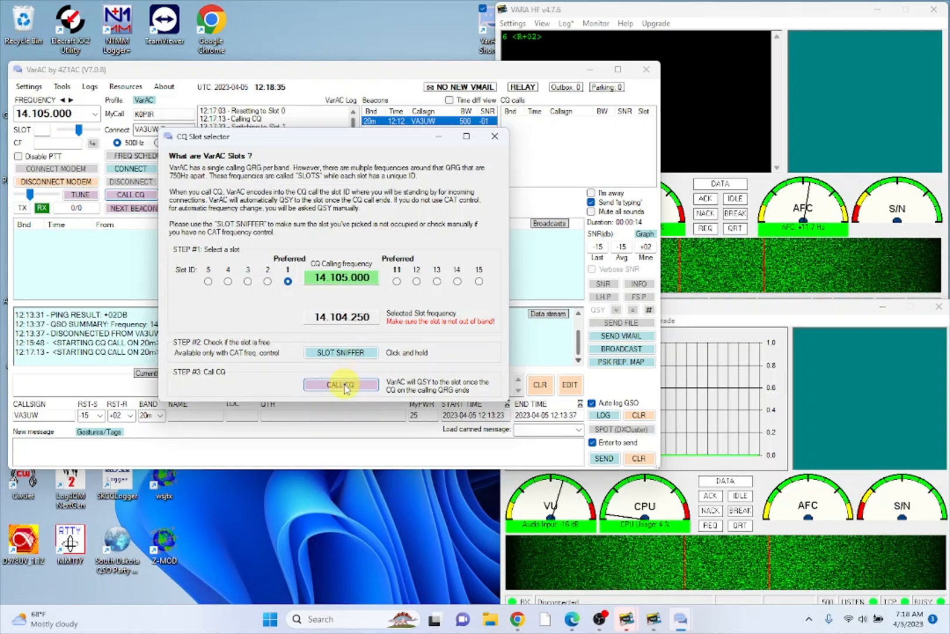